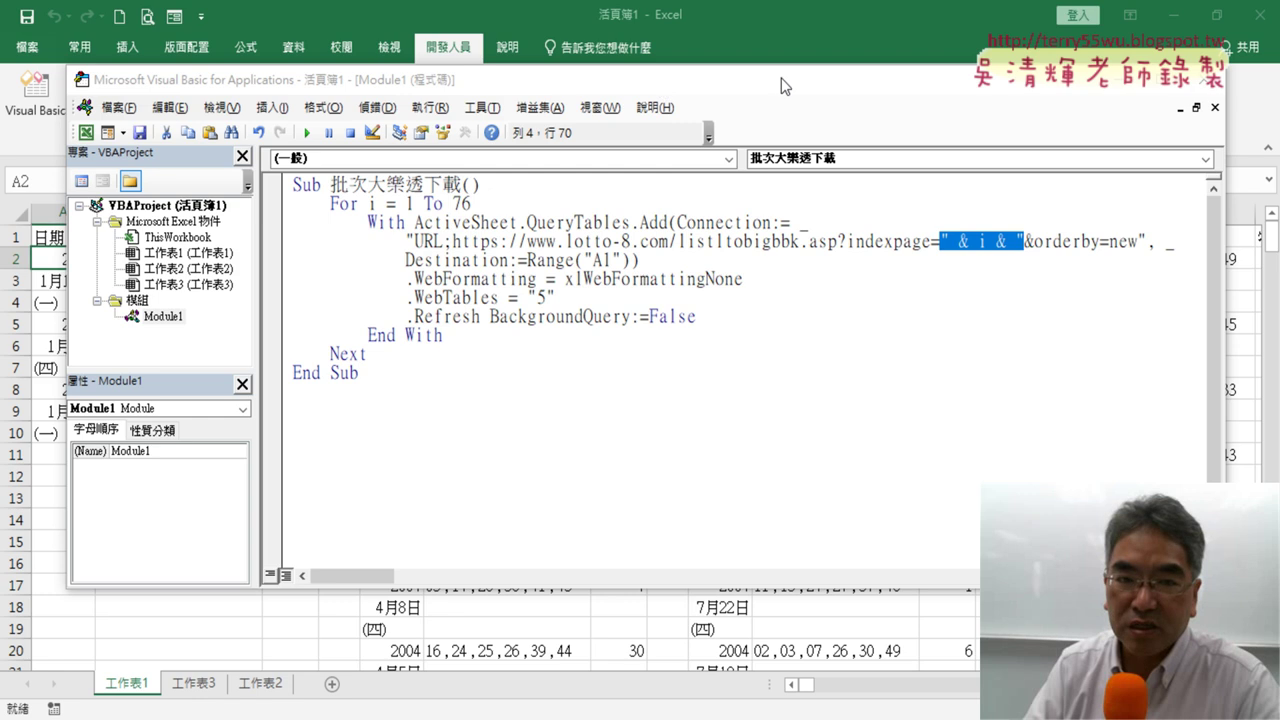
- Bring 工作表1 forward, select column A, and scroll across the 大樂透 result tables
click(793, 8)
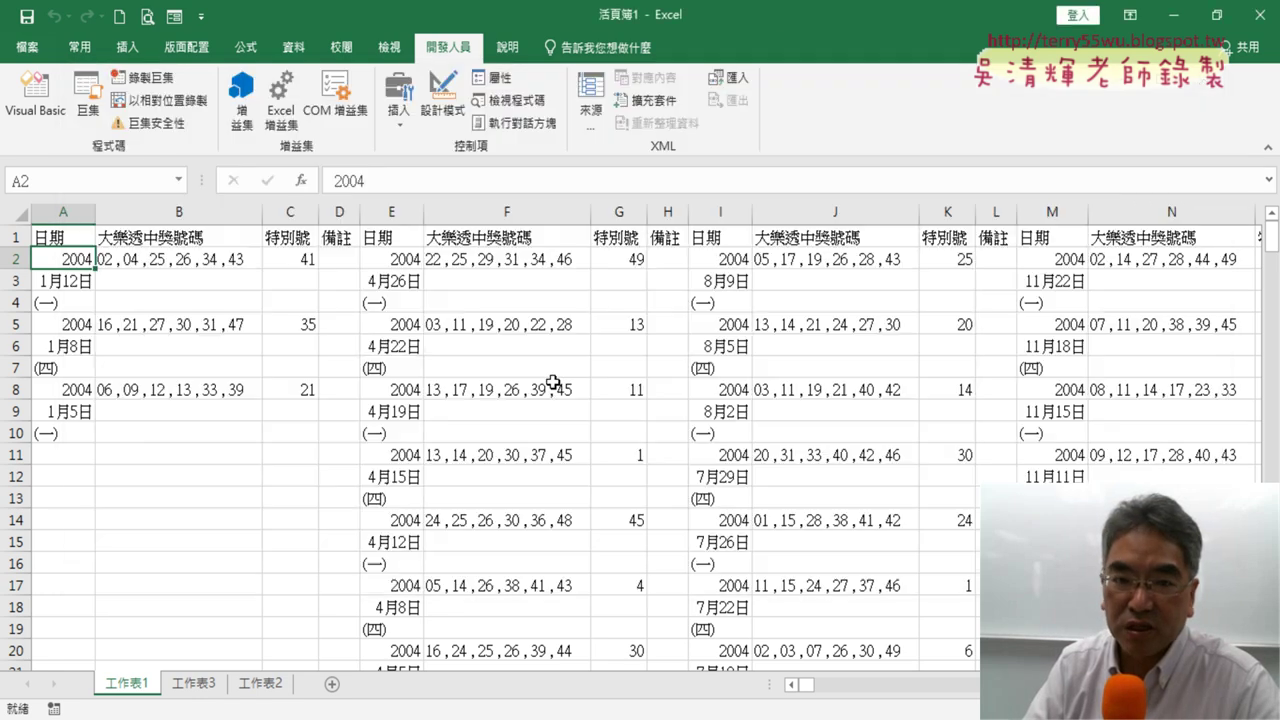
click(50, 212)
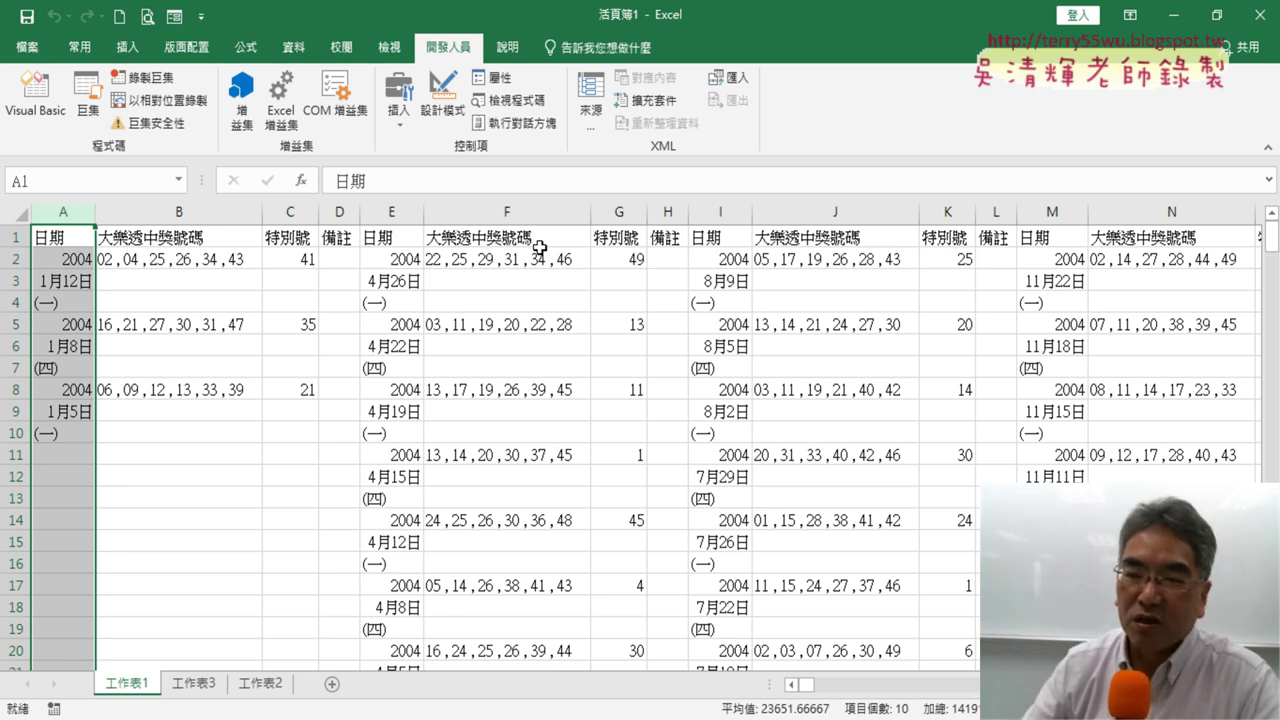
drag(809, 688, 931, 698)
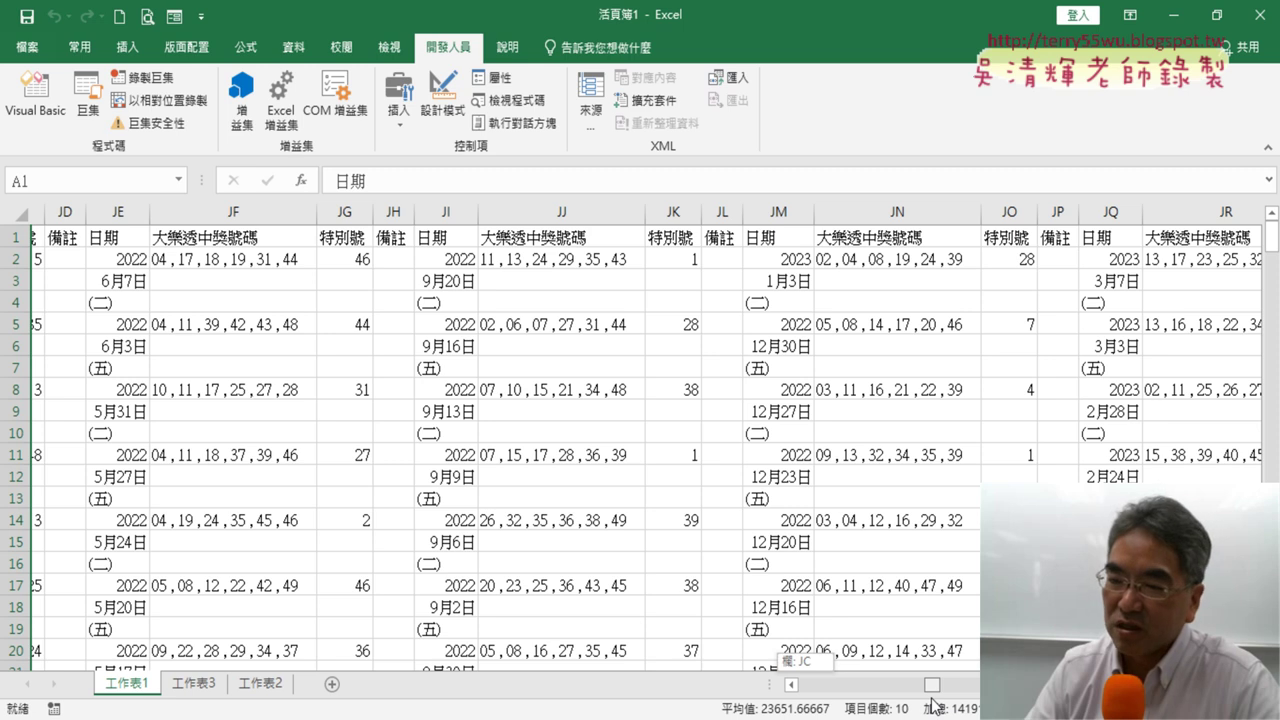
drag(931, 698, 787, 700)
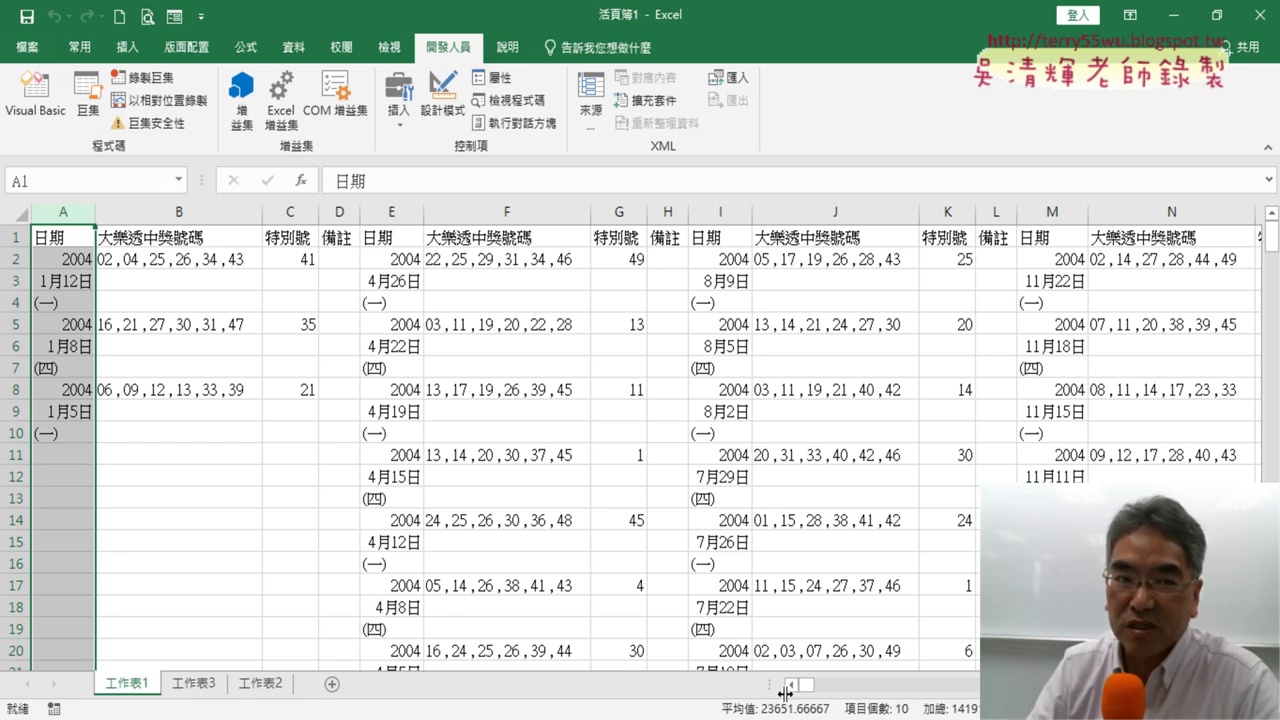
- Open the 批次大樂透下載 macro in Module1 and put the caret at the end of its Sub line
click(27, 110)
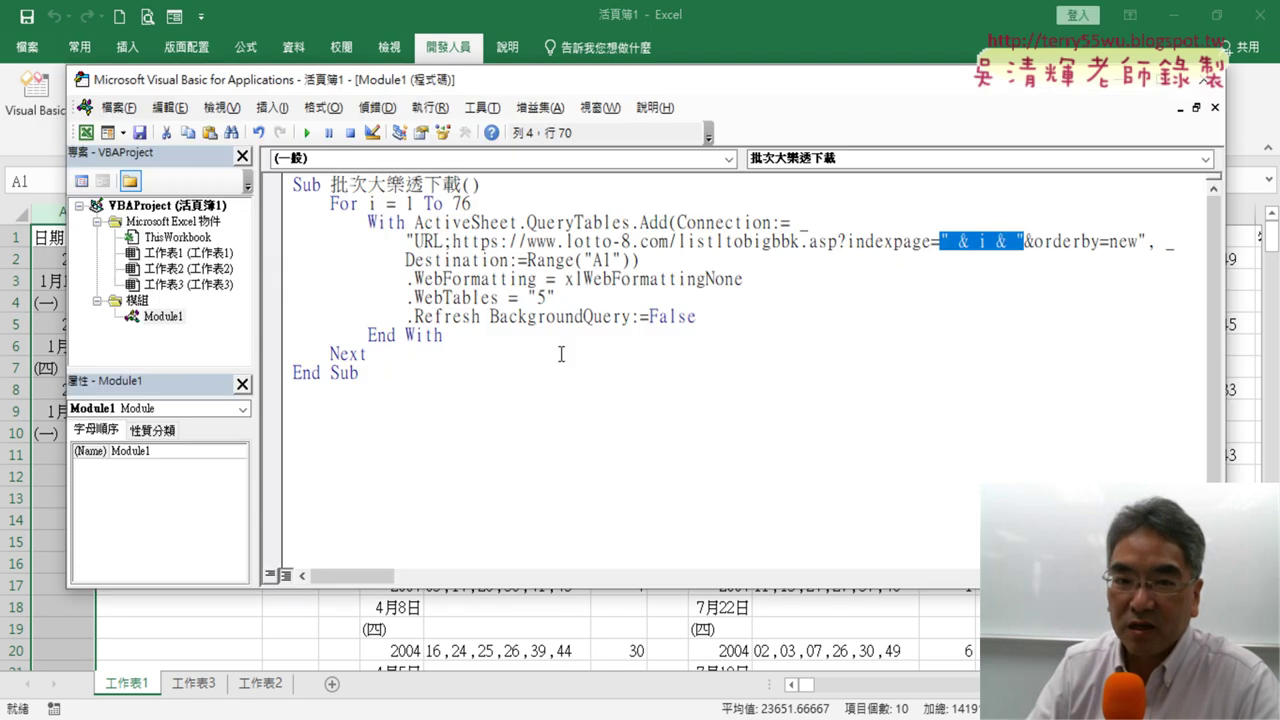
click(606, 262)
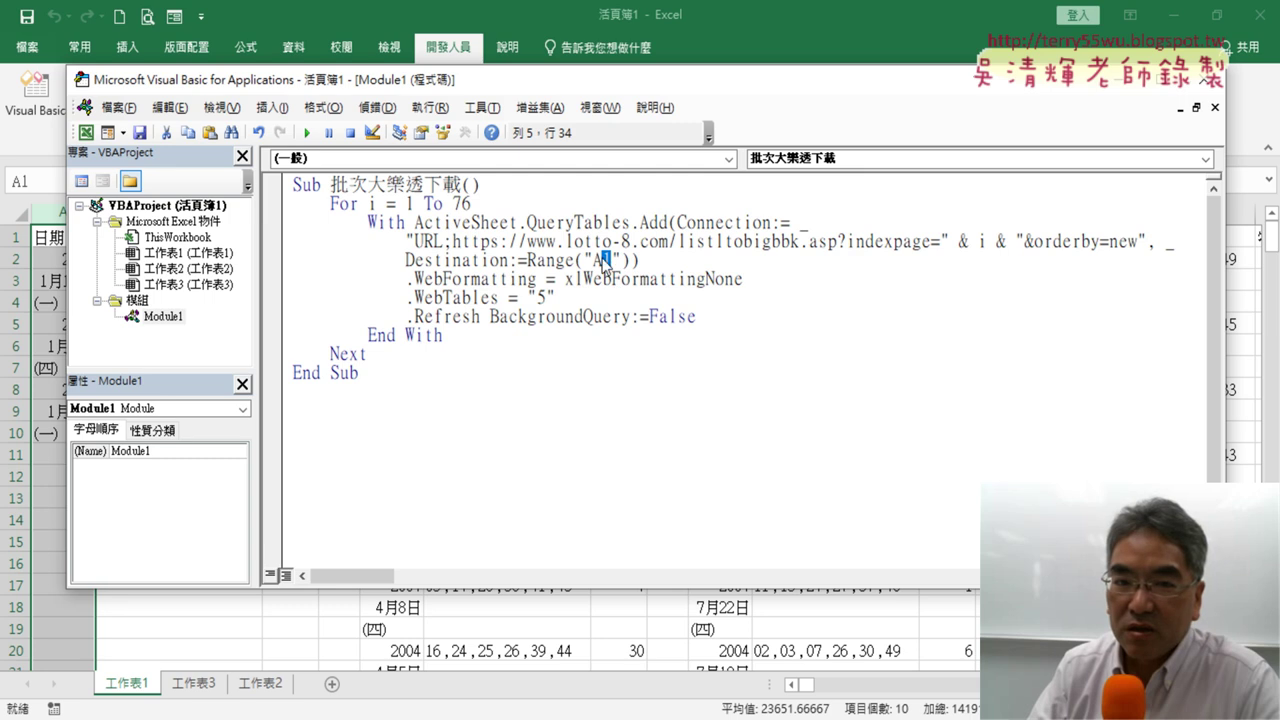
click(519, 186)
- Add an indented k = 1 line above the For i = 1 To 76 loop
key(Return)
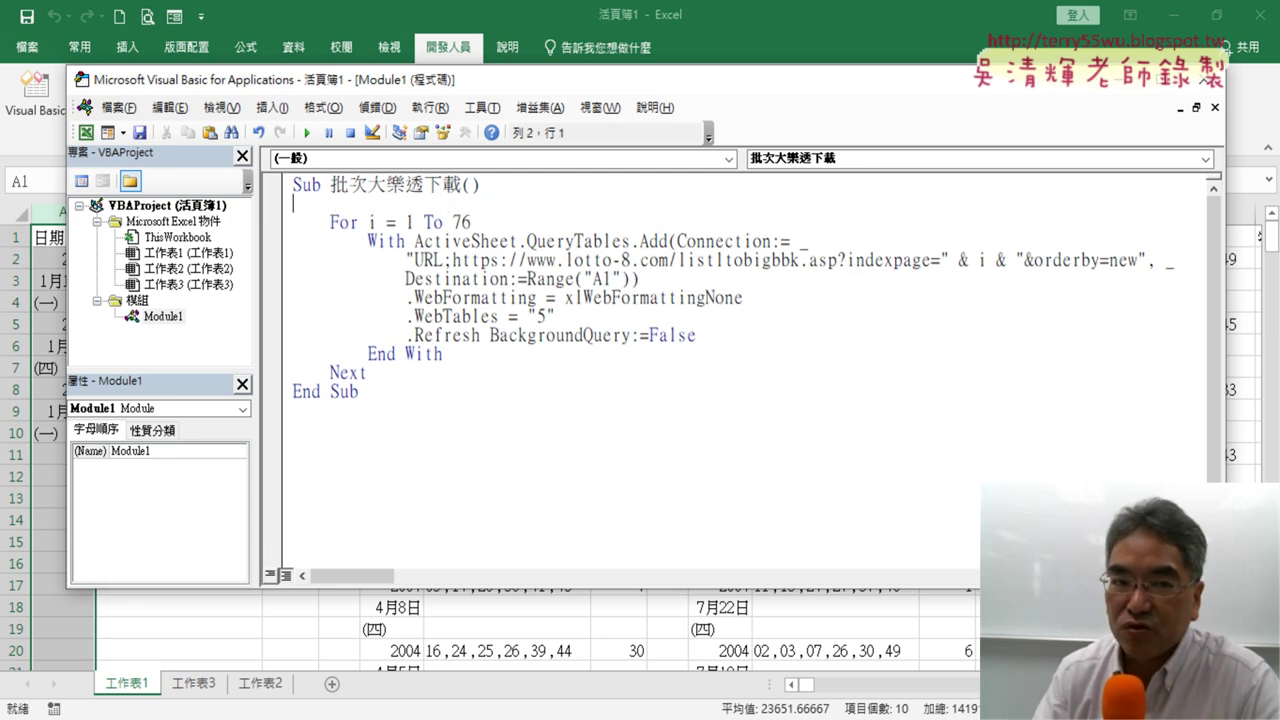
key(Tab)
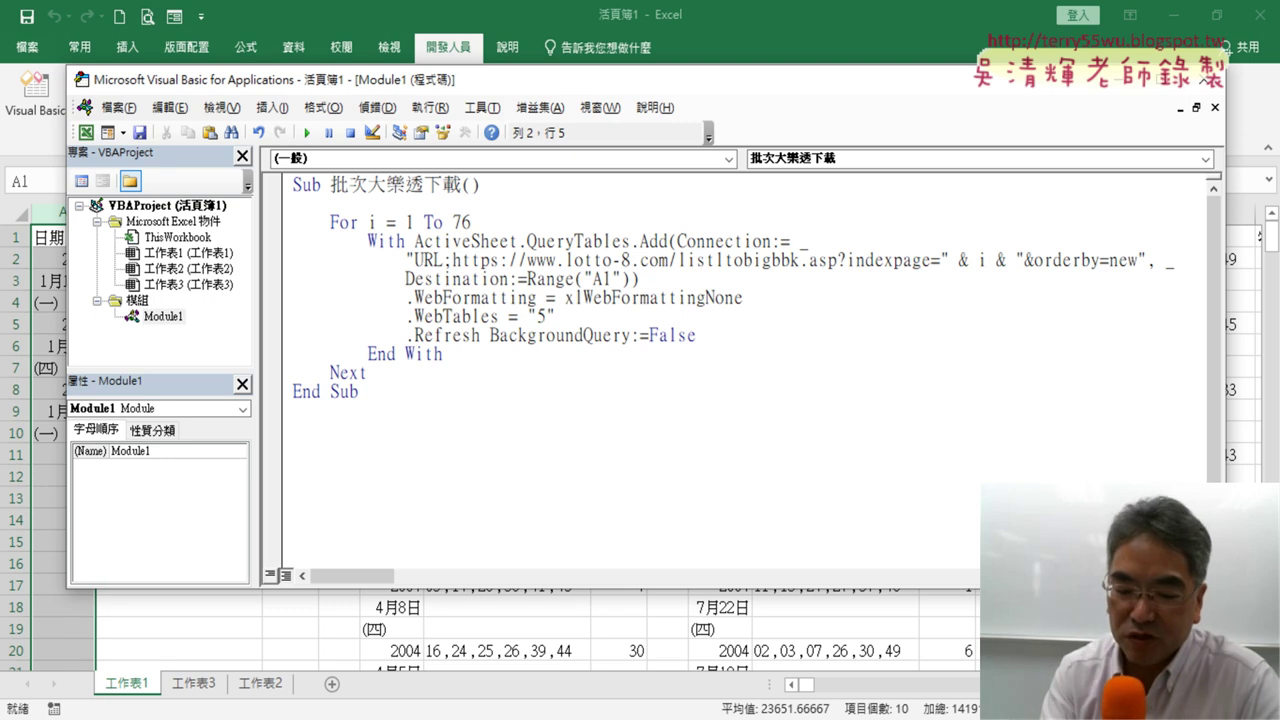
text(ㄎ)
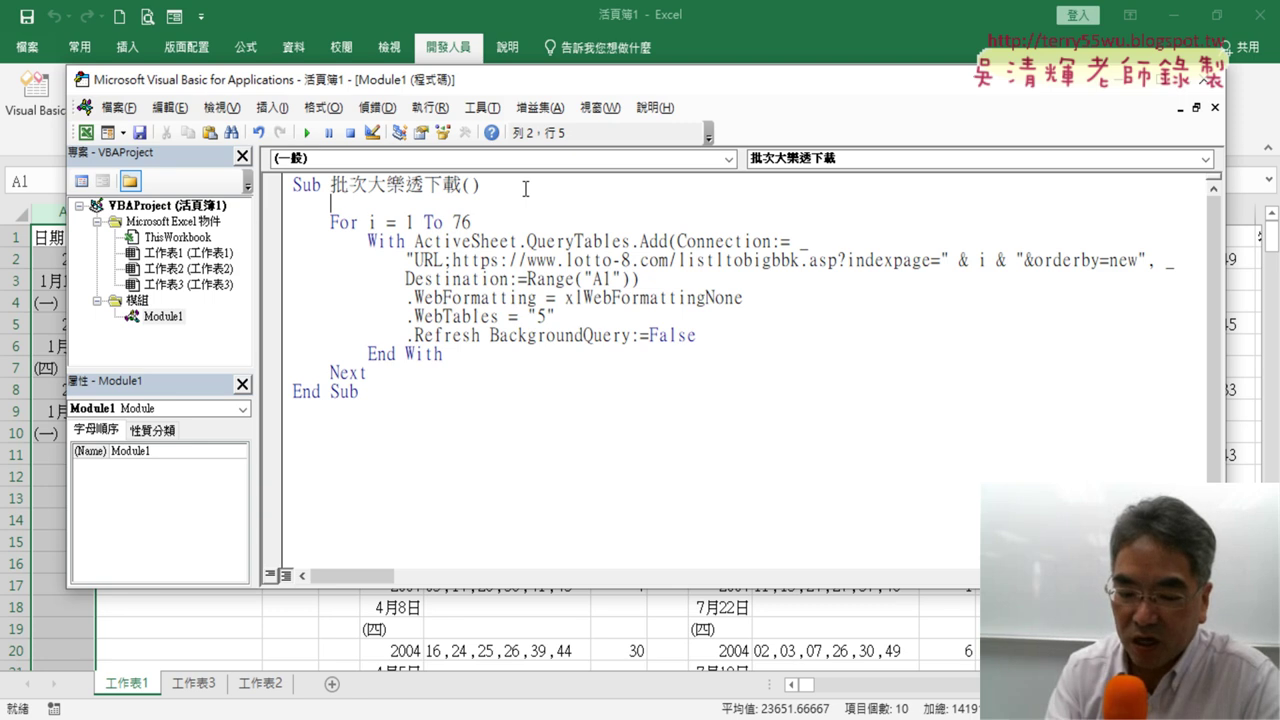
text(k)
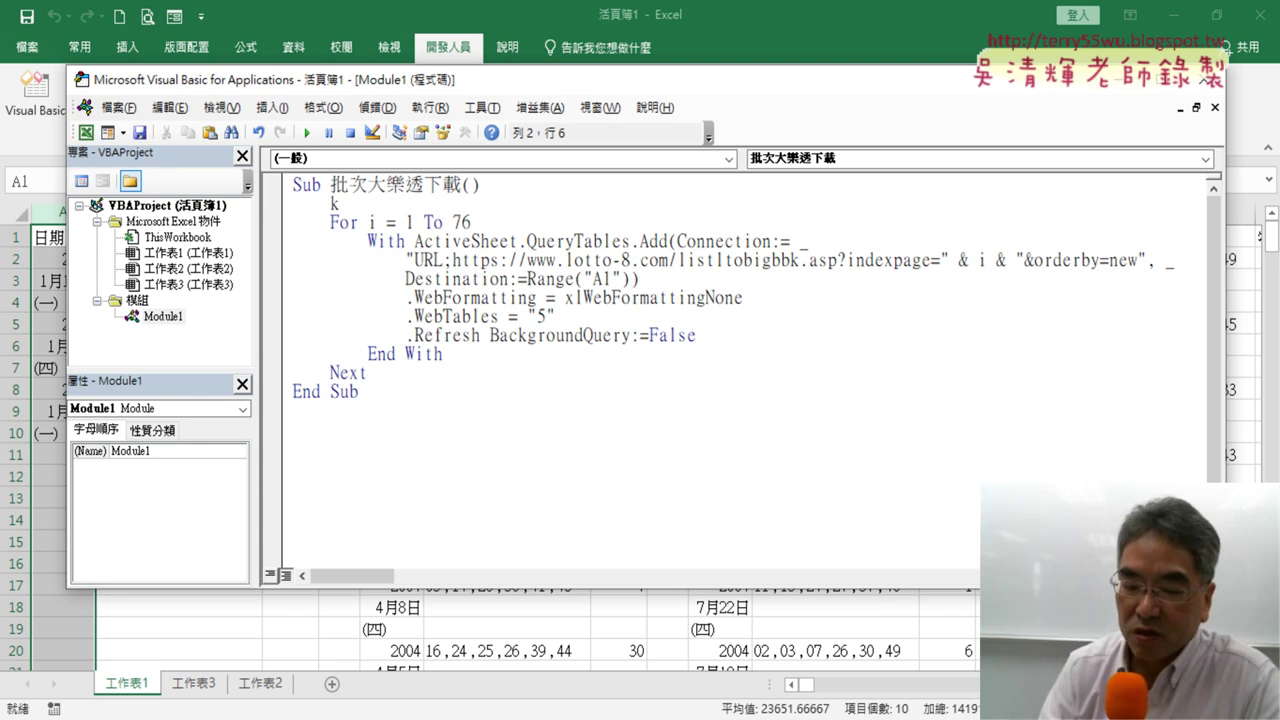
text(=1)
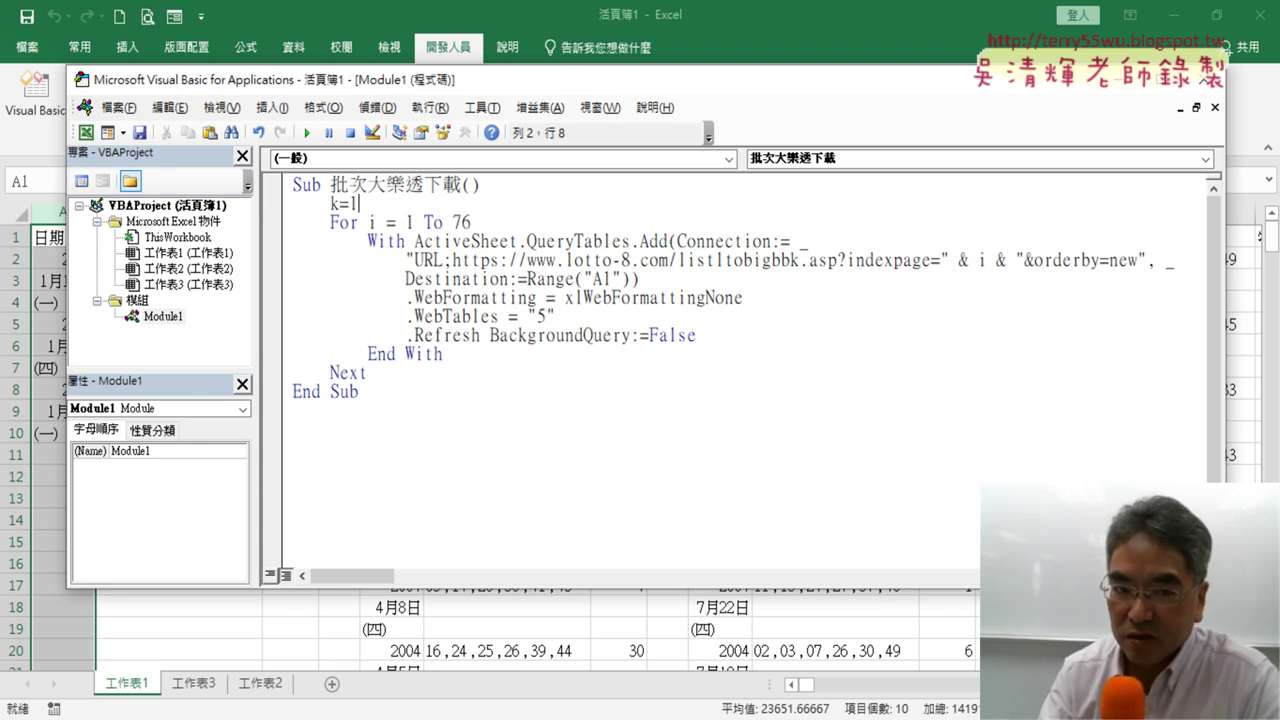
click(548, 419)
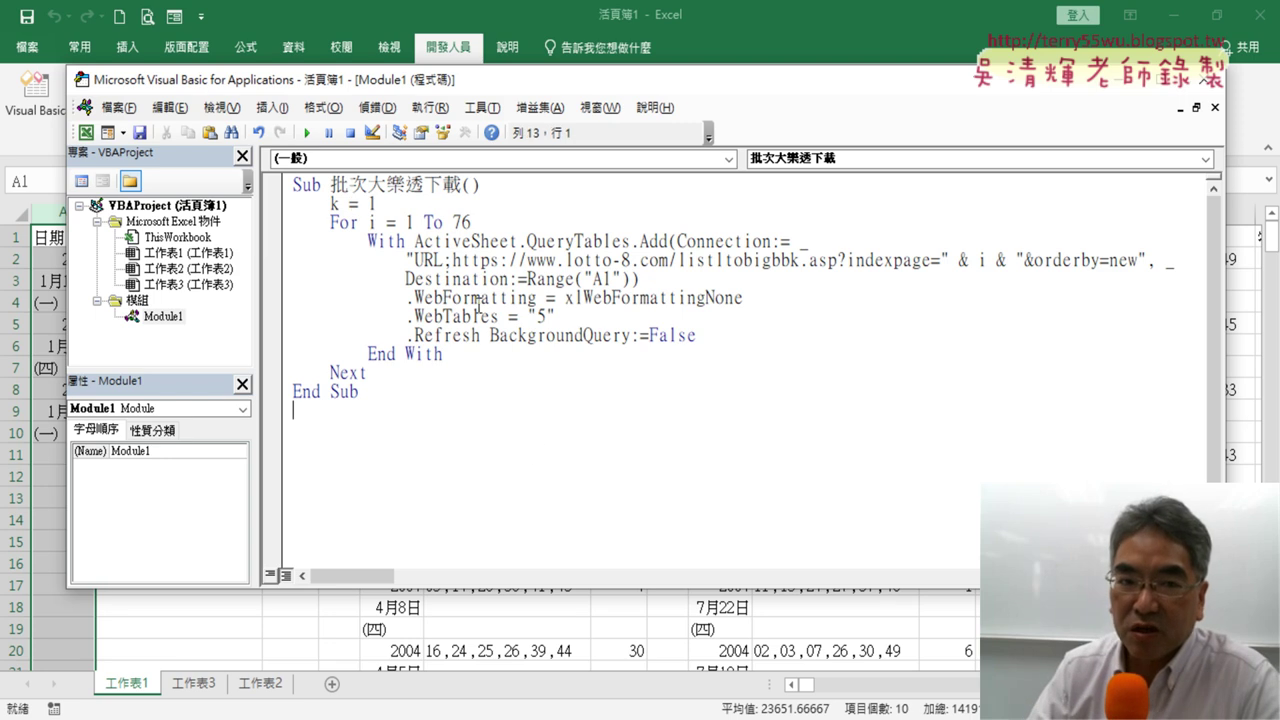
double_click(371, 204)
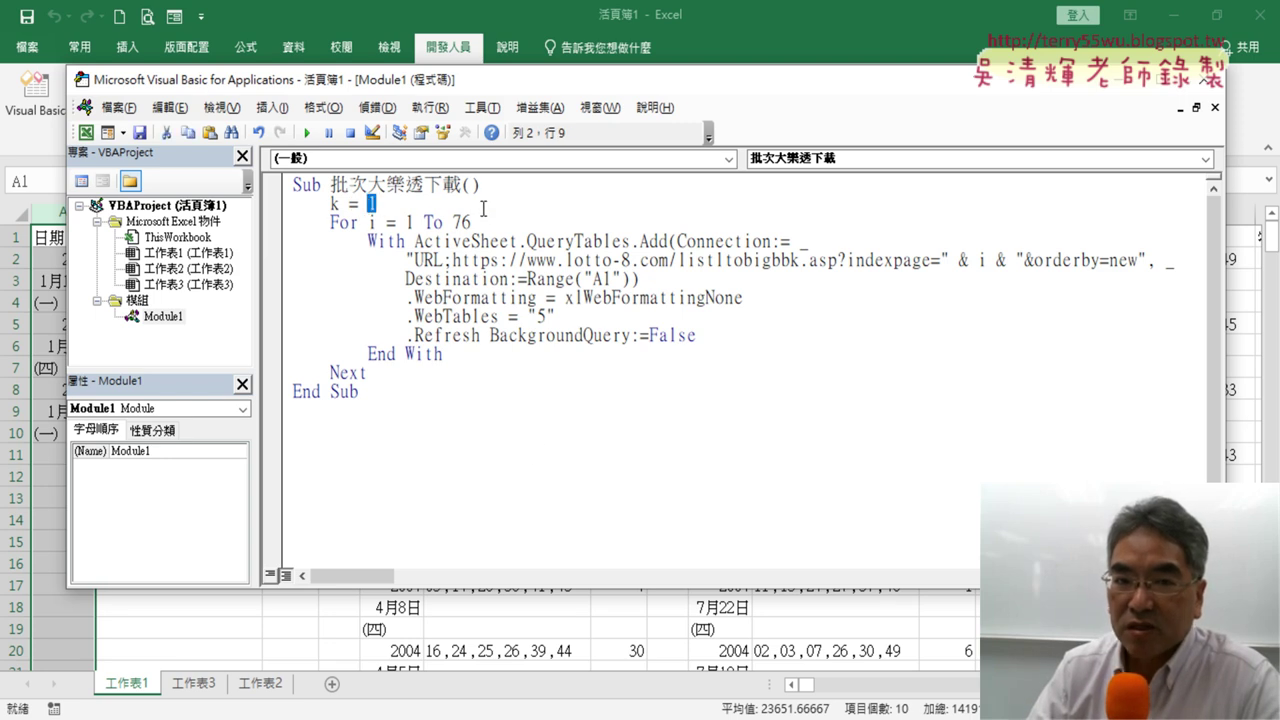
double_click(334, 204)
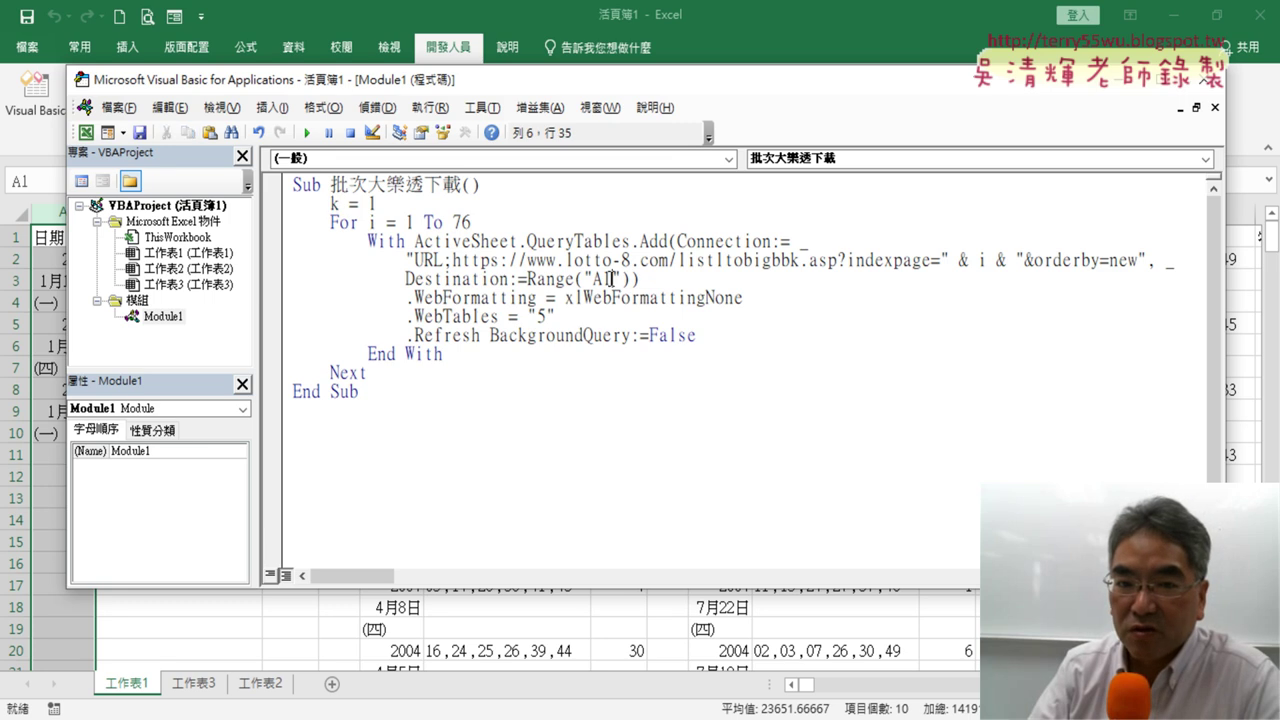
- Delete the row number 1 from Range("A1") on the Destination line
drag(620, 278, 604, 279)
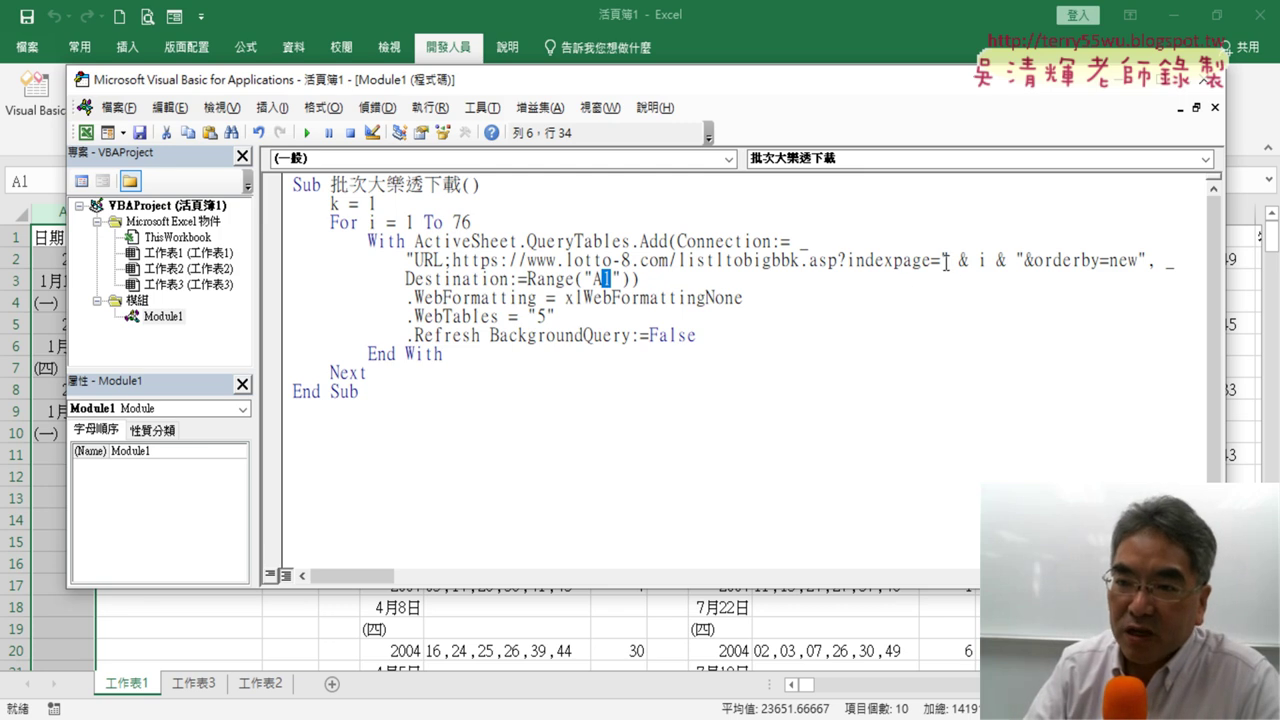
drag(944, 261, 1025, 261)
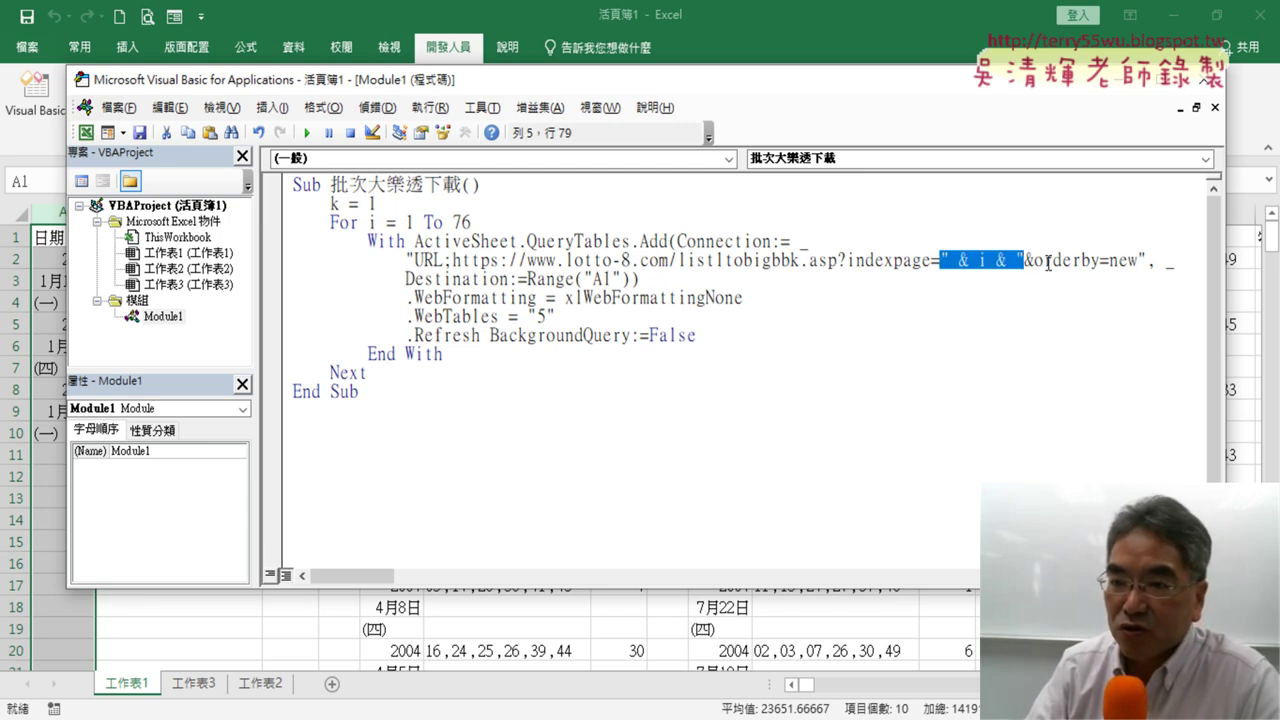
drag(616, 279, 604, 279)
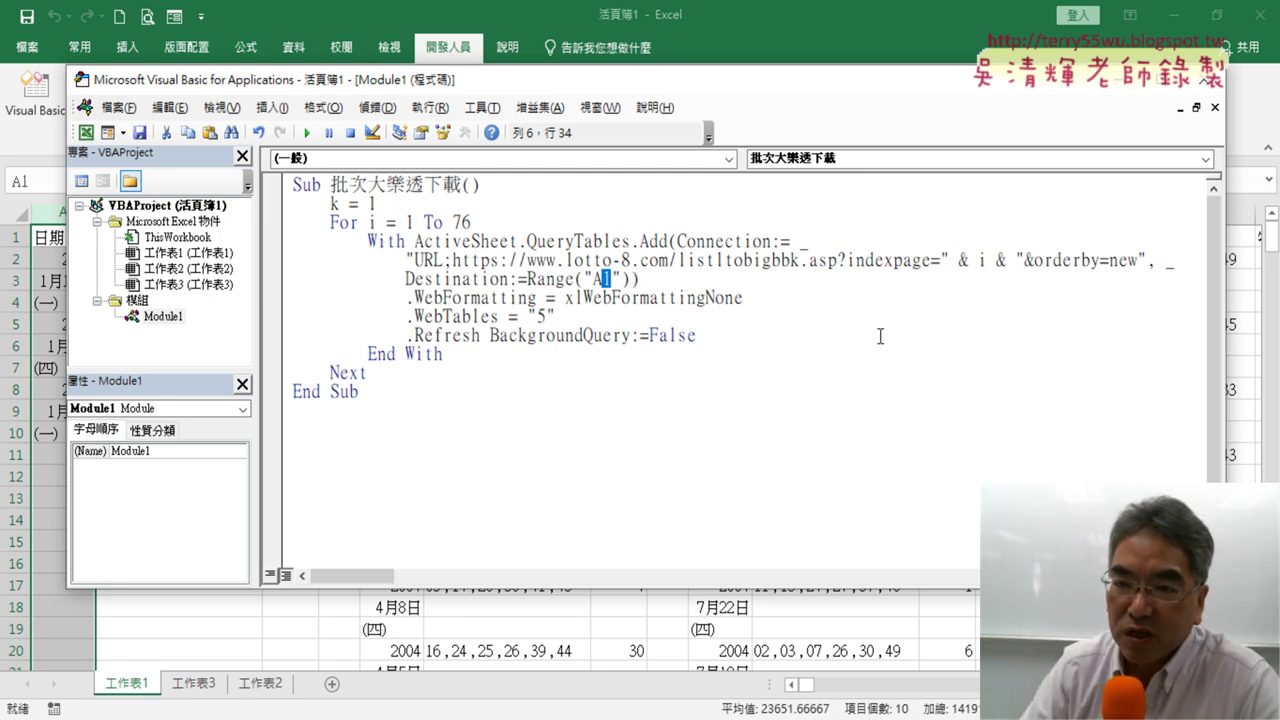
click(946, 261)
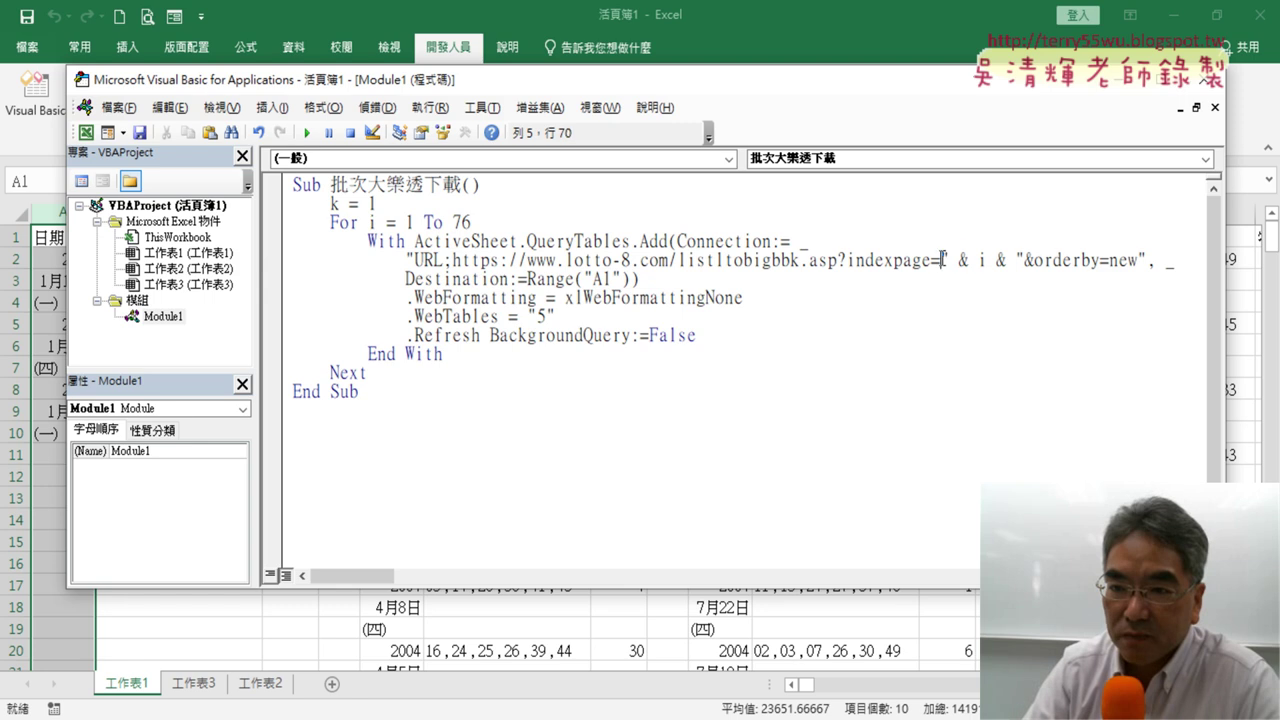
drag(941, 260, 1028, 261)
click(961, 262)
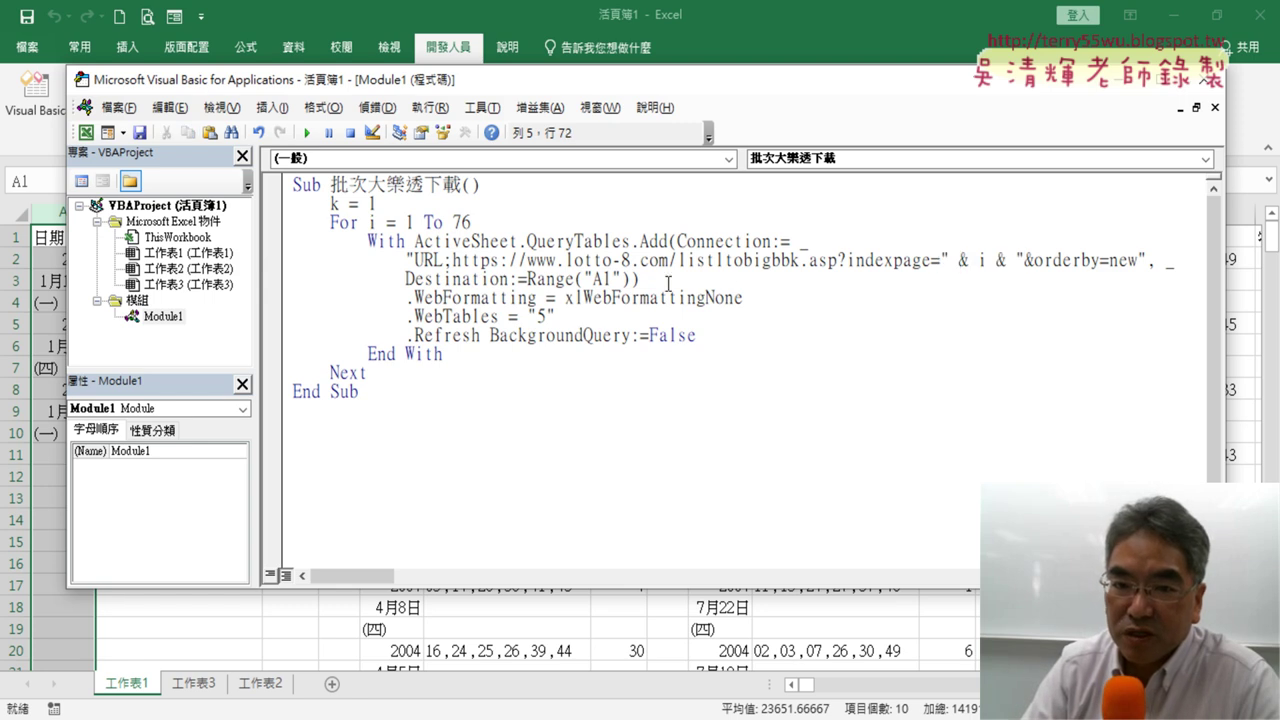
drag(984, 261, 949, 261)
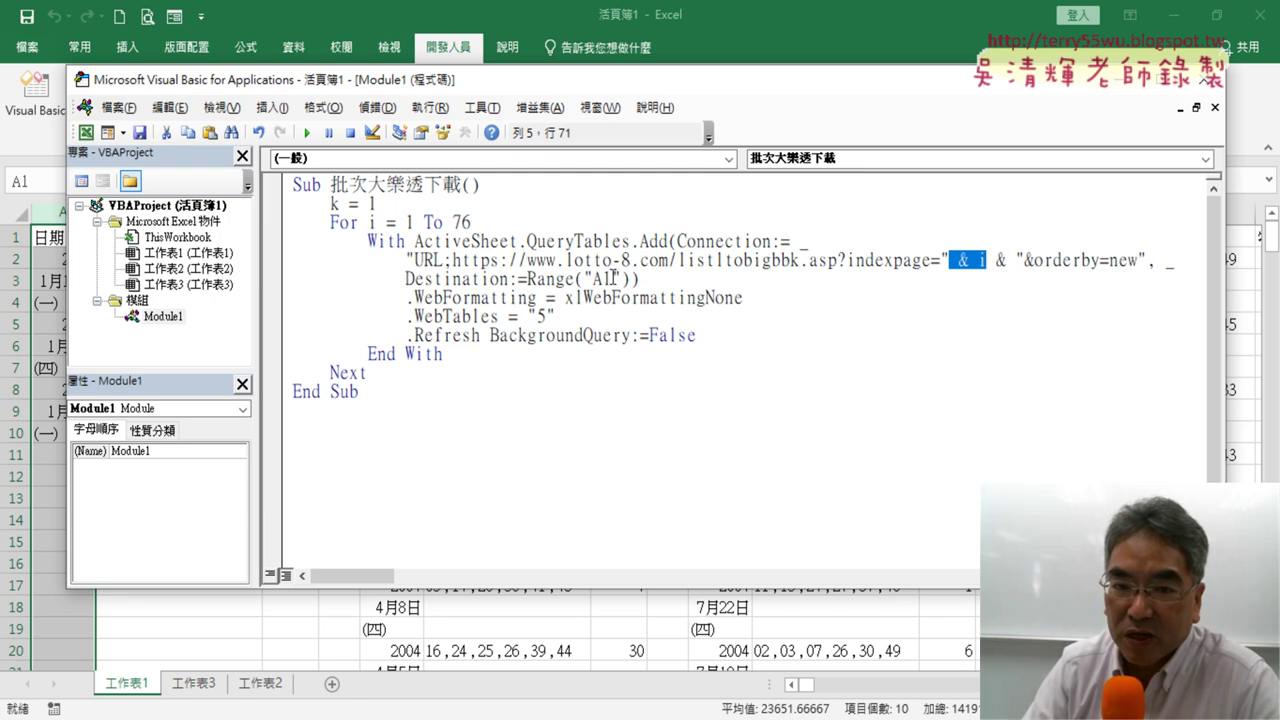
drag(617, 279, 608, 279)
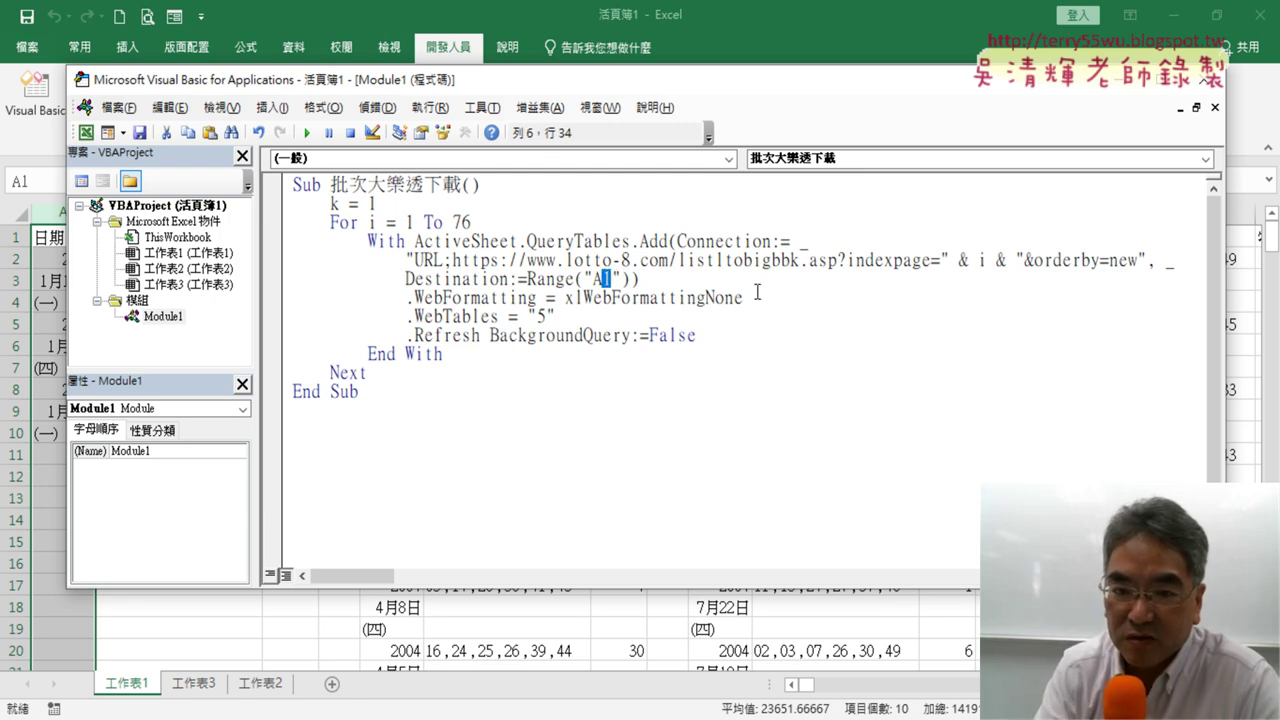
key(Delete)
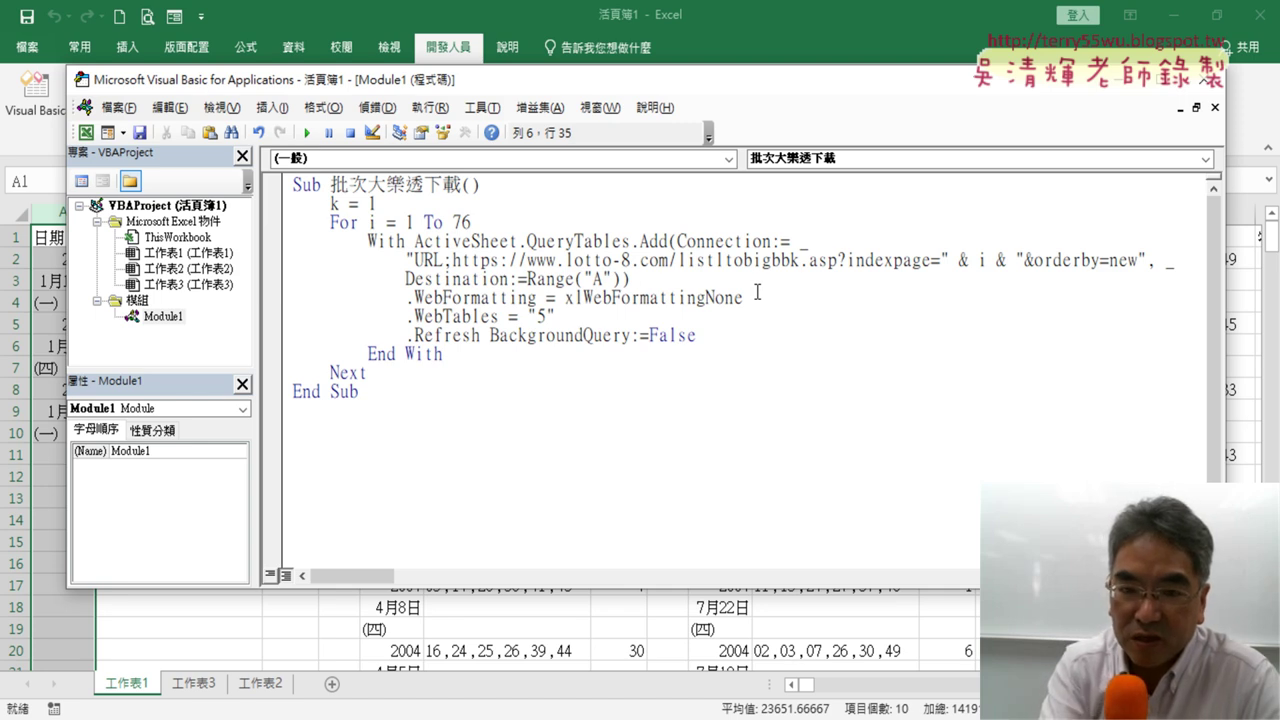
- Append & k so the query destination reads Range("A" & k)
text(&k)
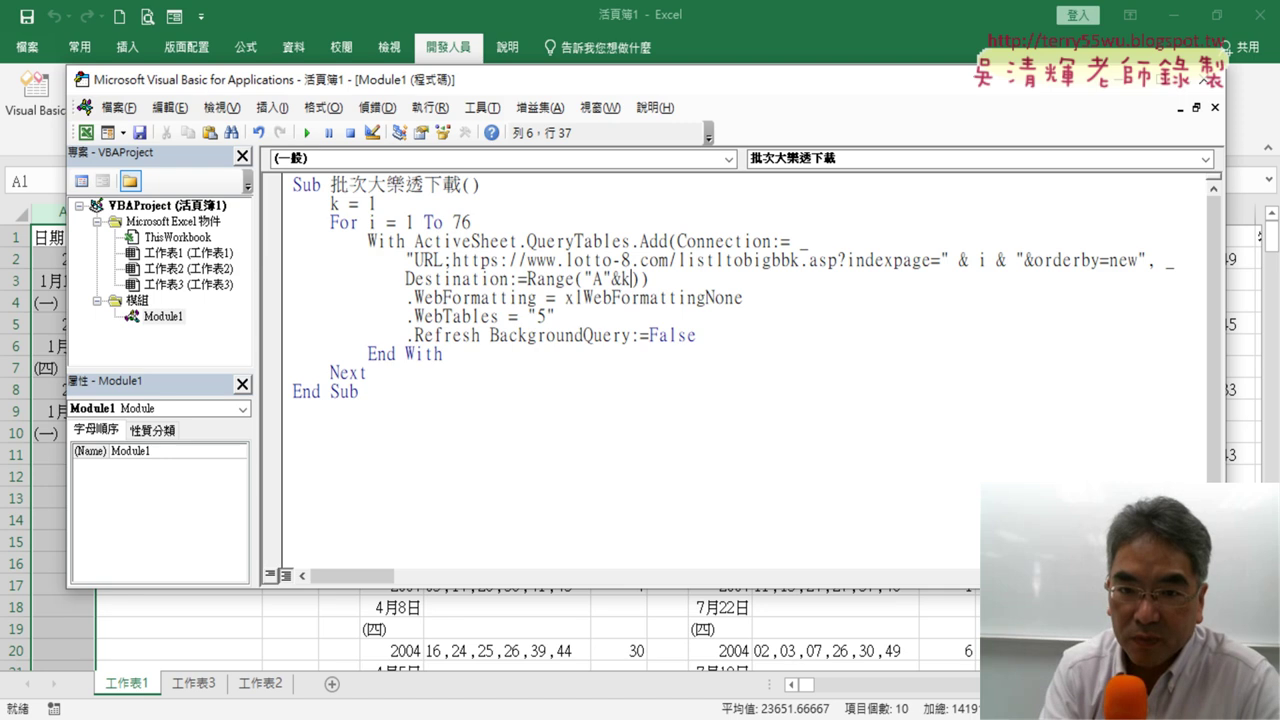
key(Left)
key(Left)
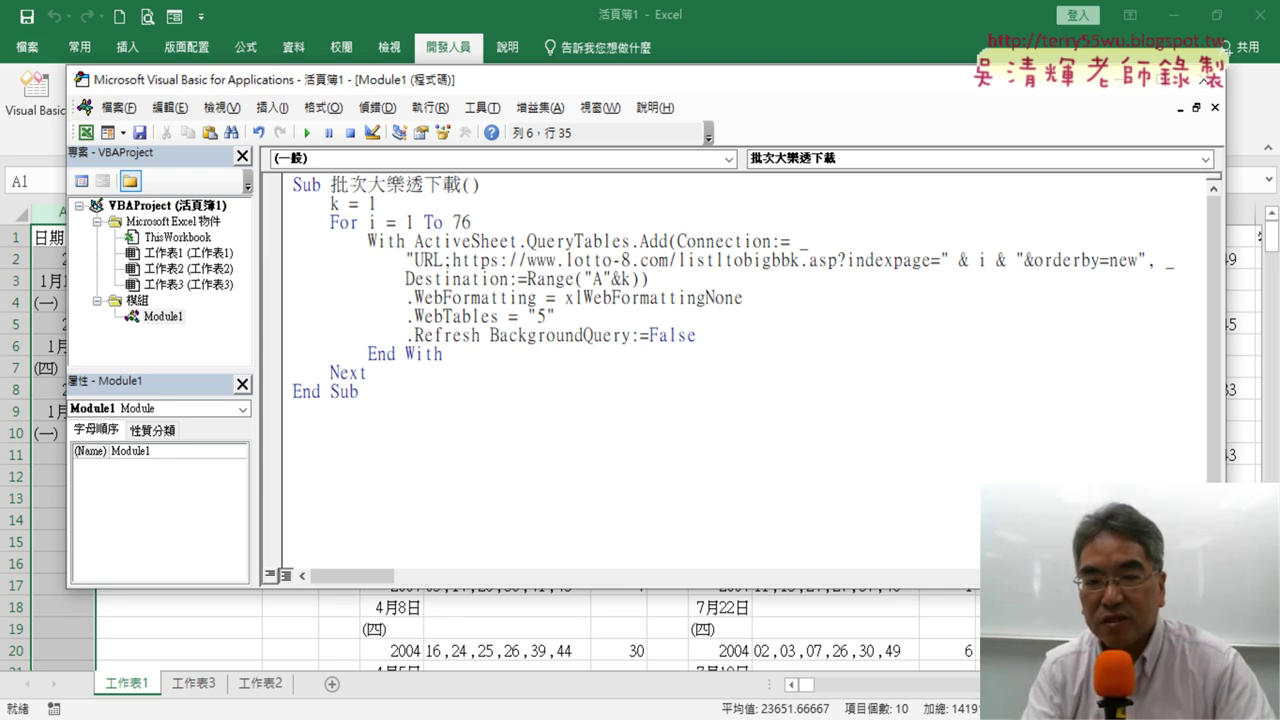
key(Right)
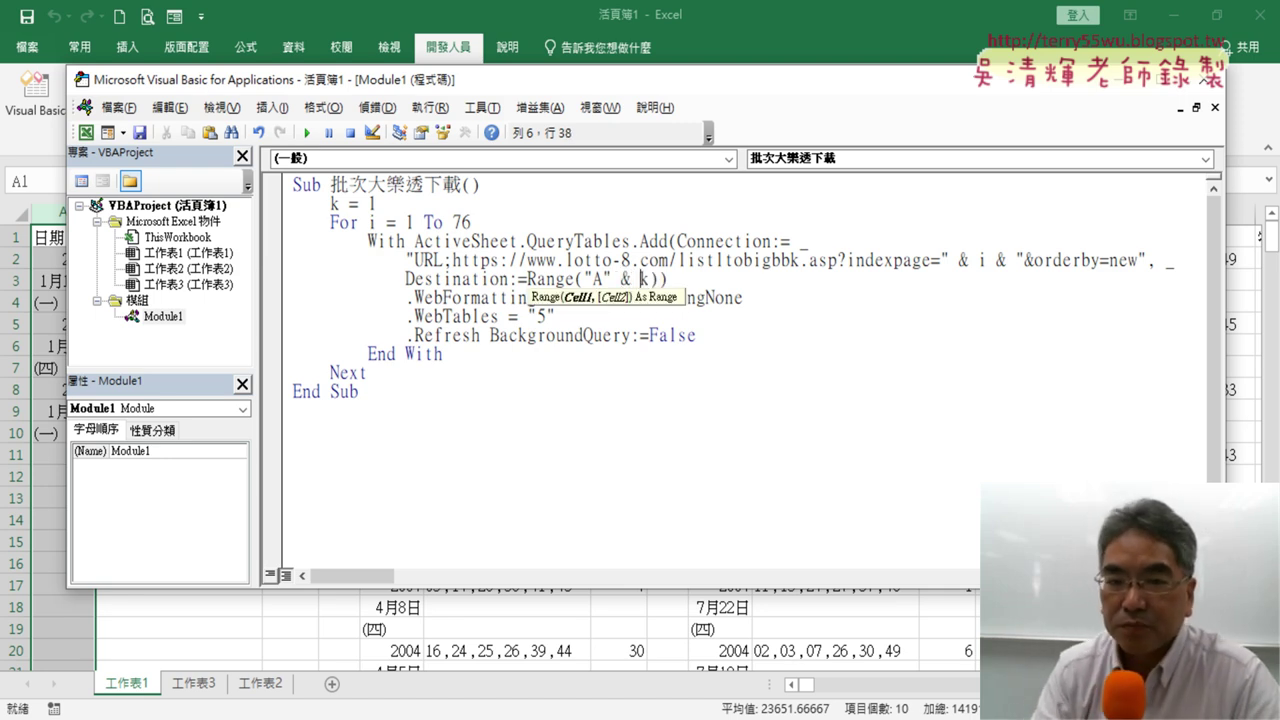
click(789, 436)
drag(650, 279, 611, 279)
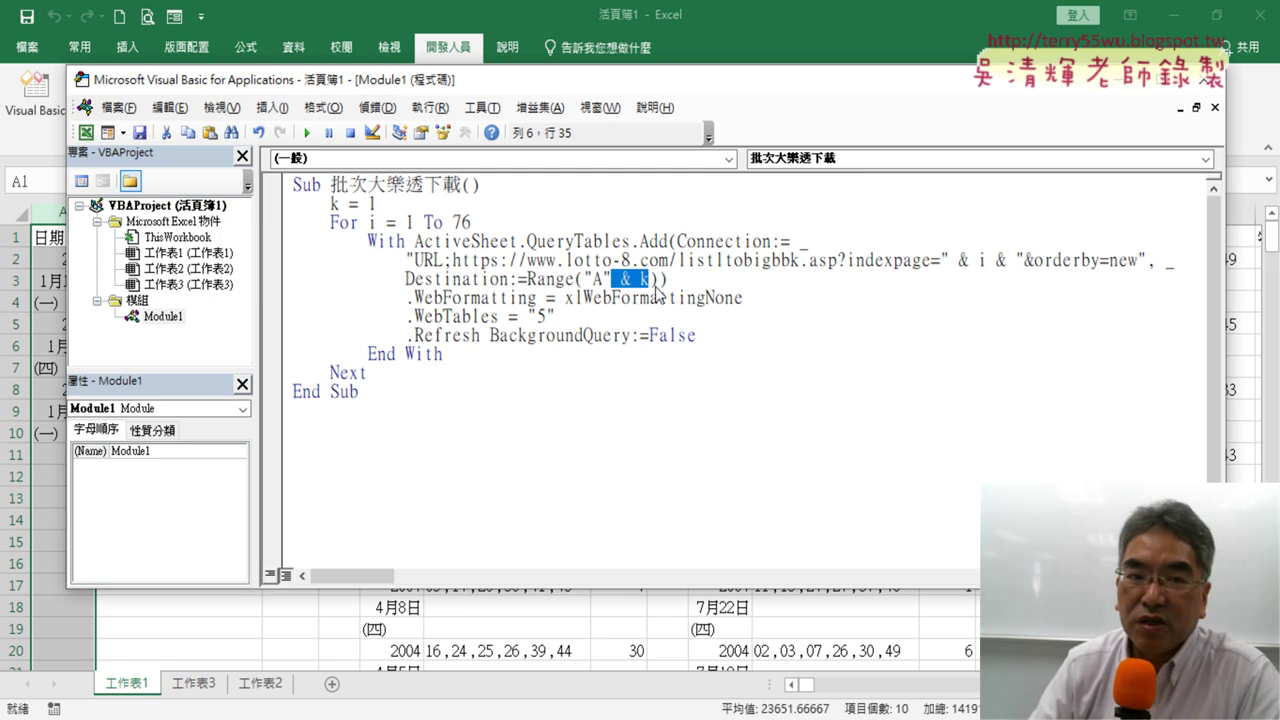
drag(377, 203, 347, 203)
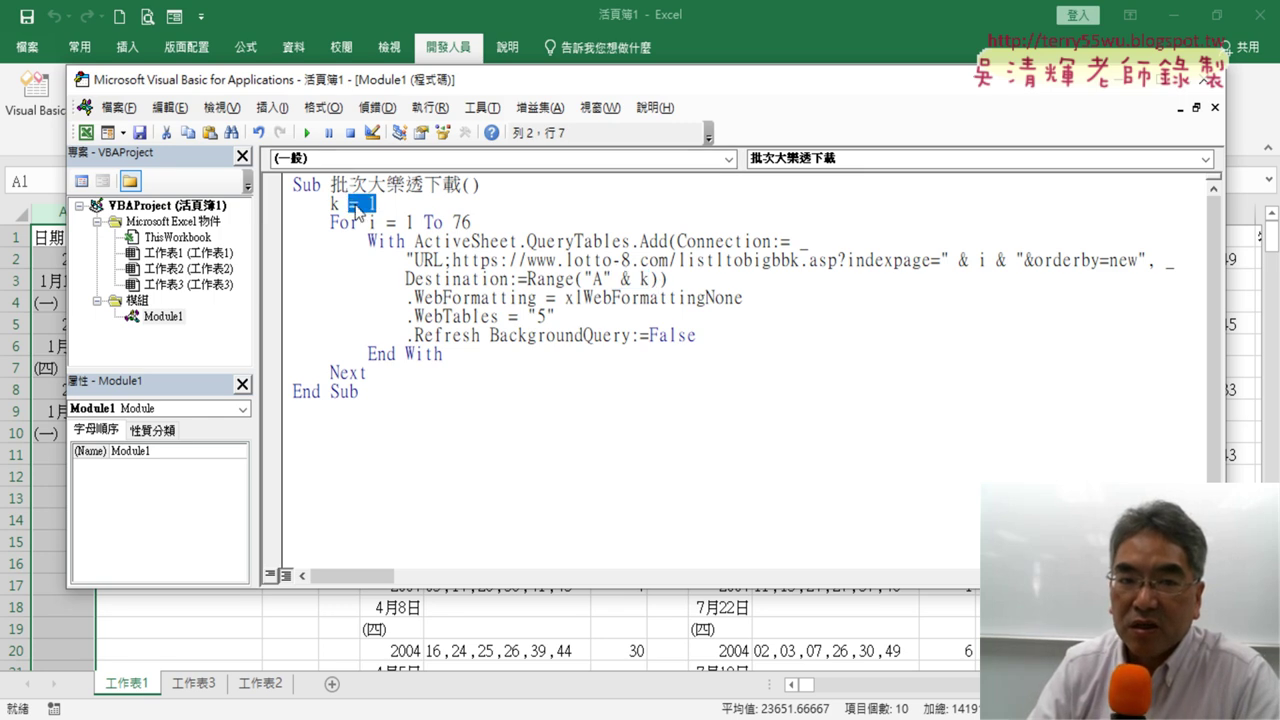
drag(652, 281, 584, 280)
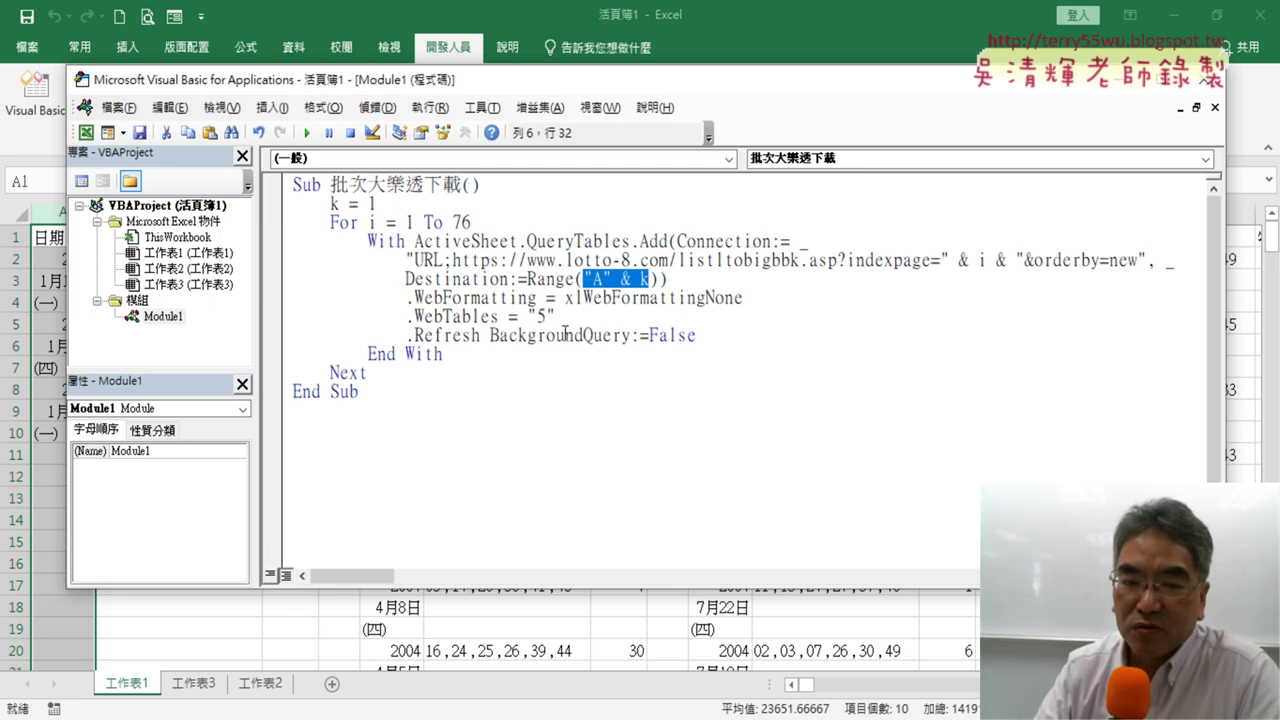
- Insert a blank line between End With and Next inside the loop
click(407, 335)
drag(407, 335, 481, 335)
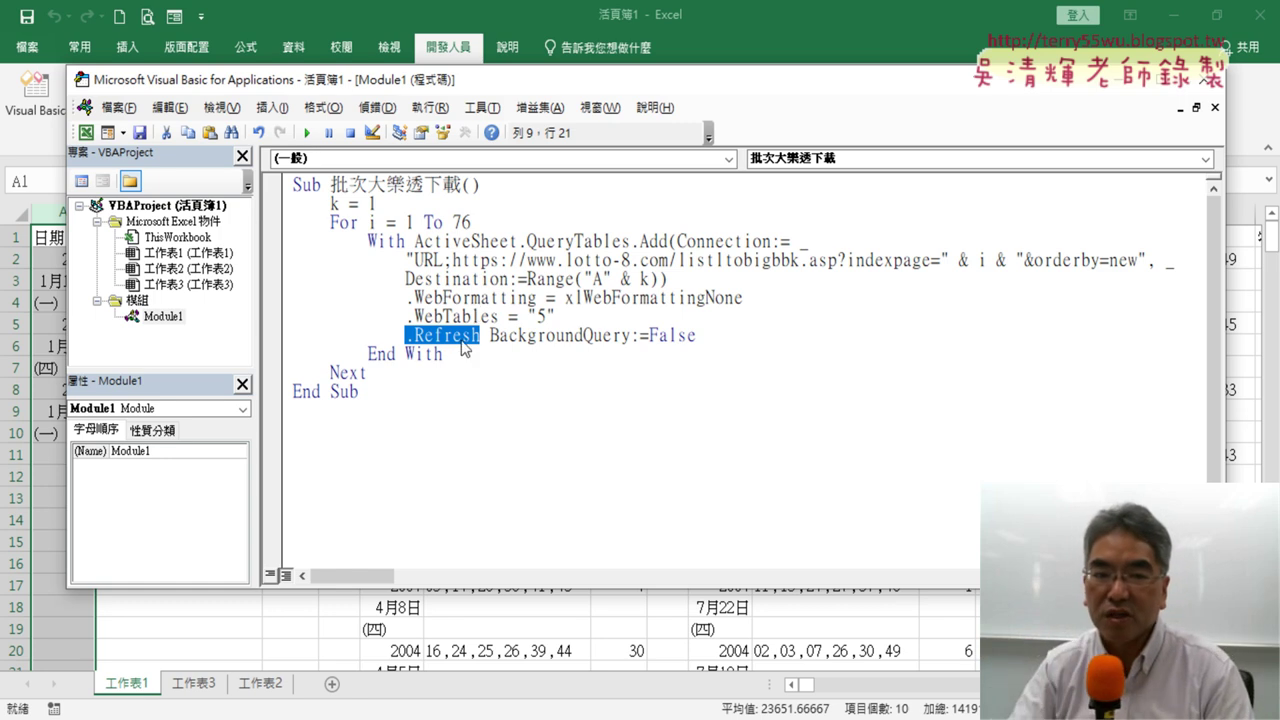
click(452, 353)
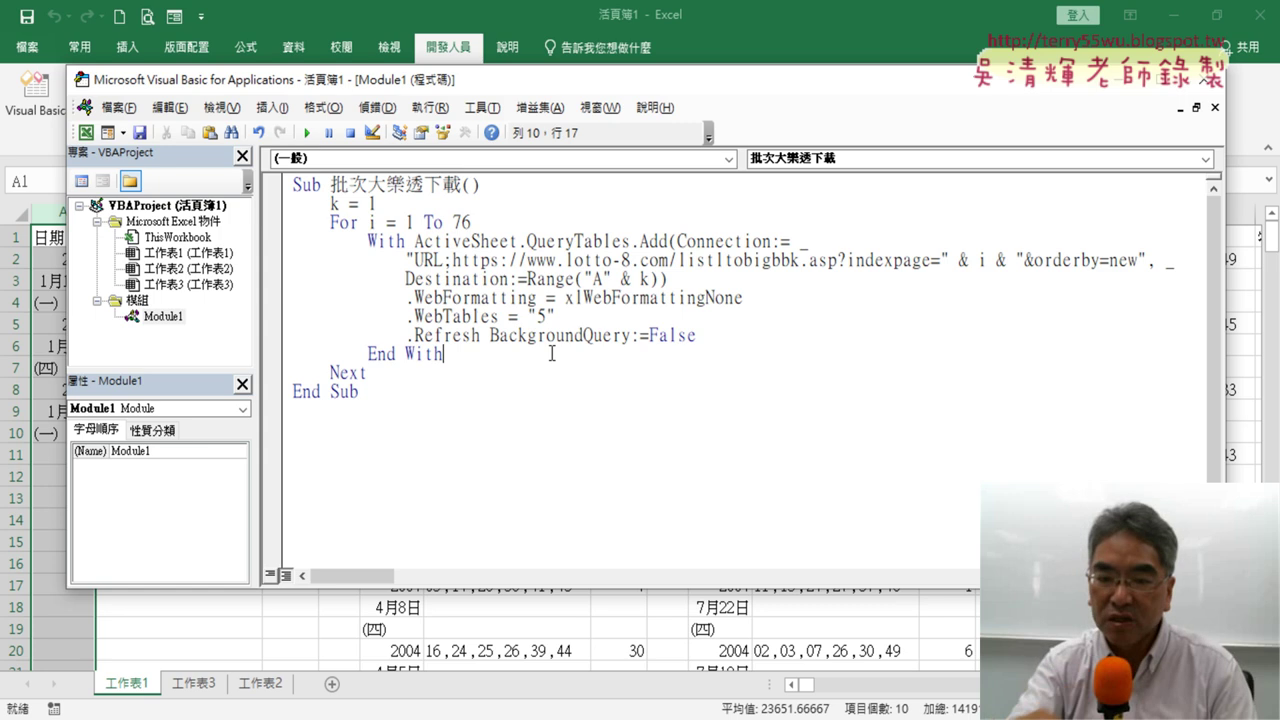
key(Up)
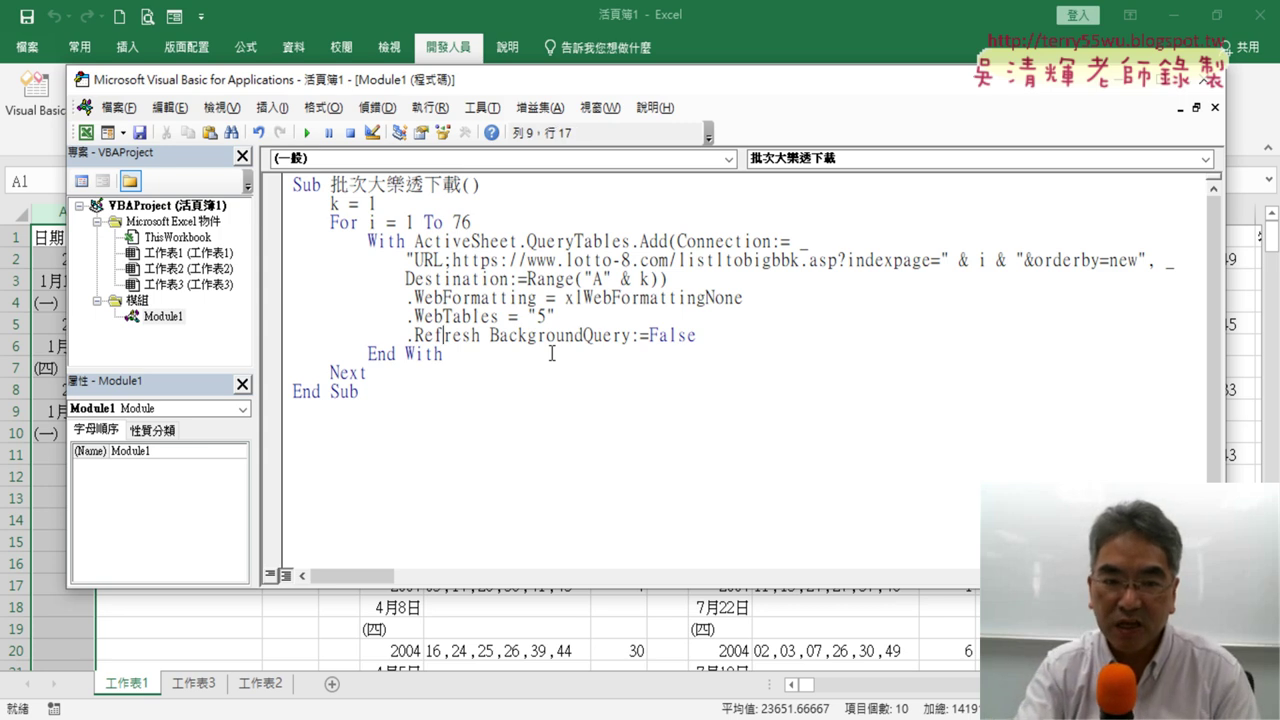
key(Return)
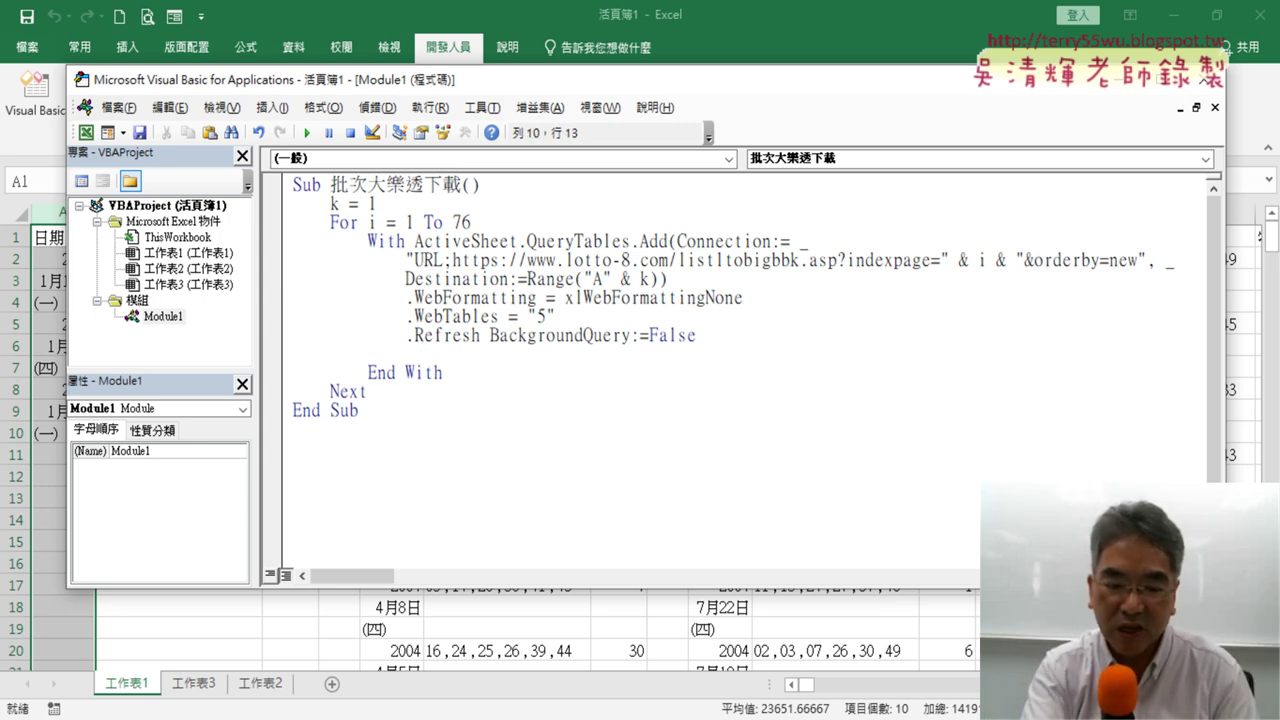
key(ctrl+z)
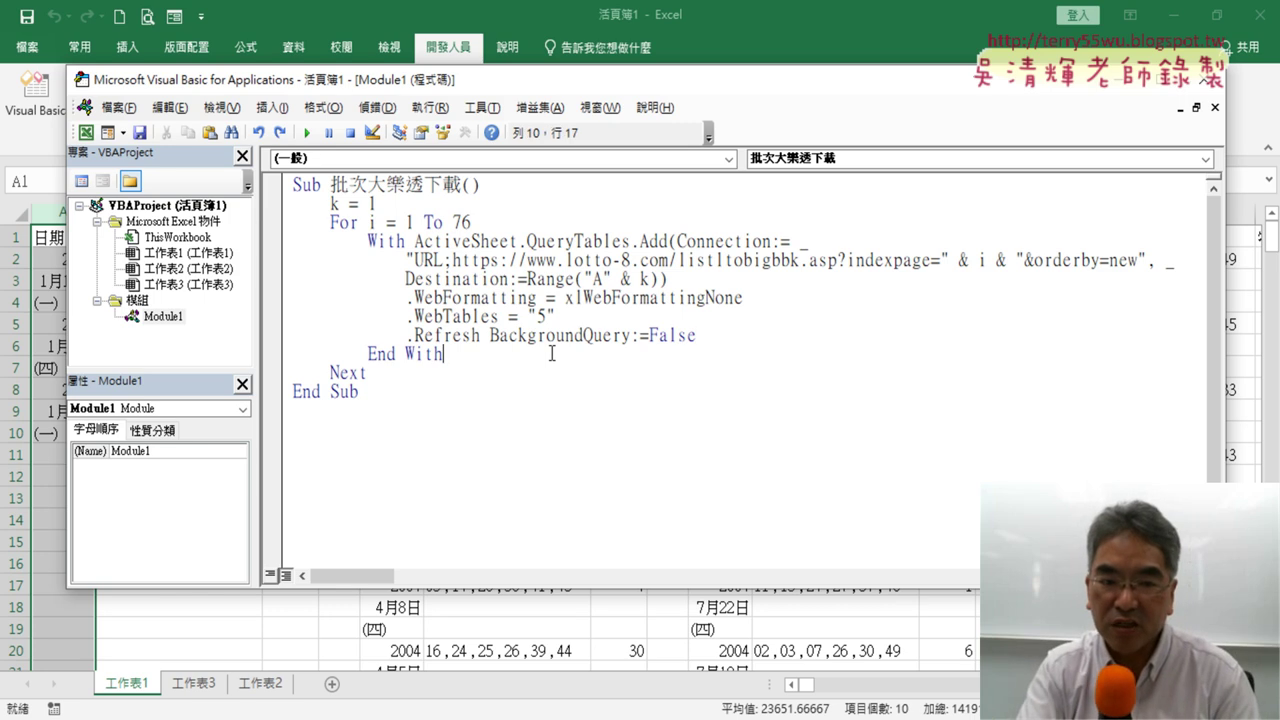
key(Return)
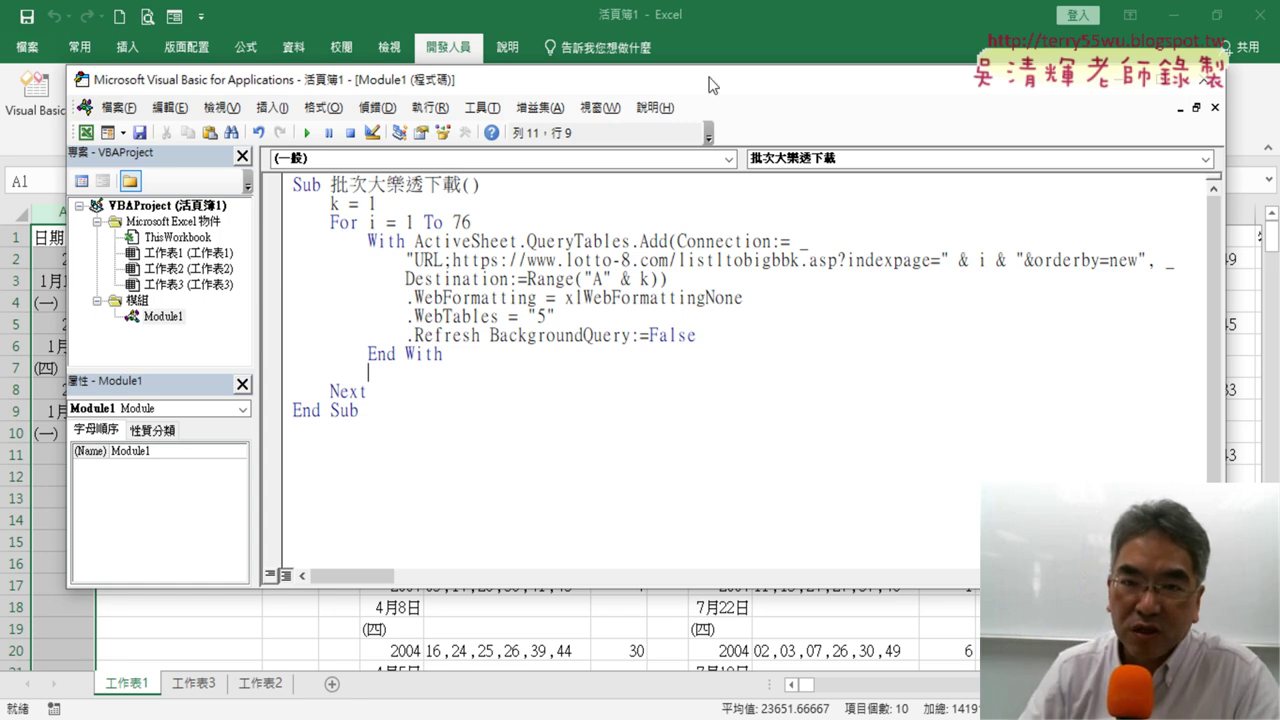
- Move the VBA window aside, show 工作表1, and jump from A1 to the last filled cell, A10
drag(708, 85, 934, 89)
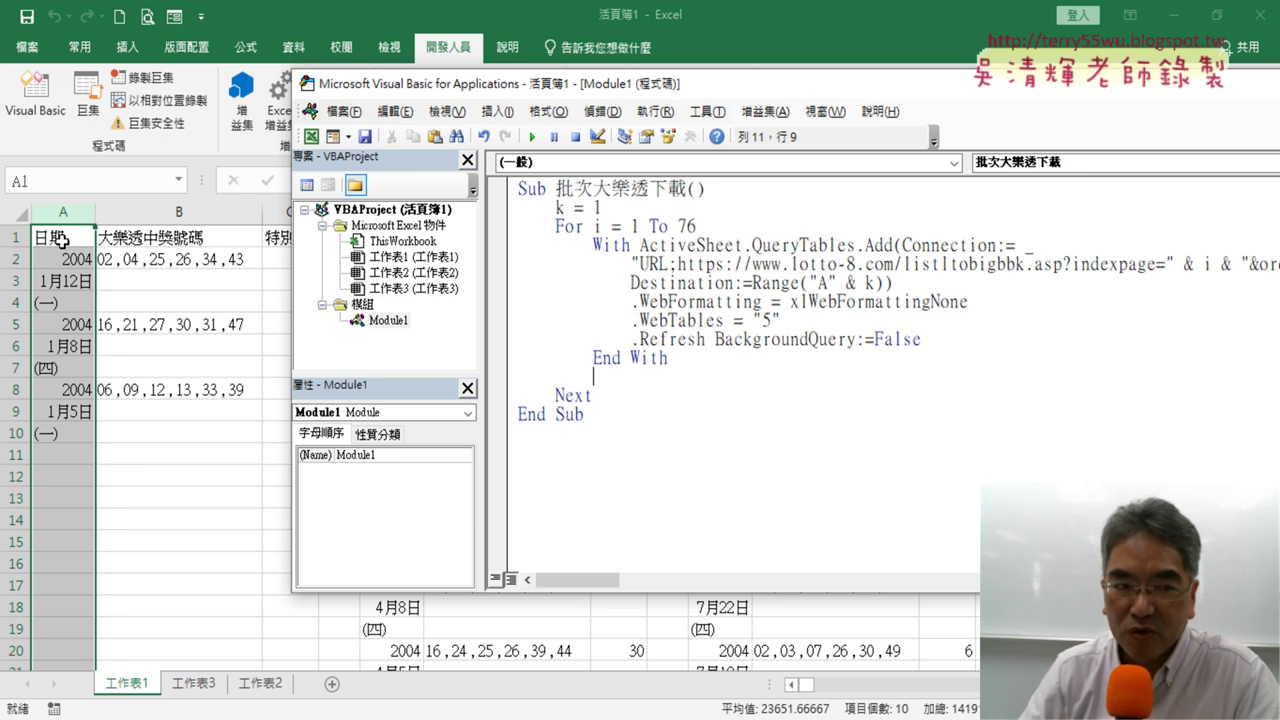
click(63, 240)
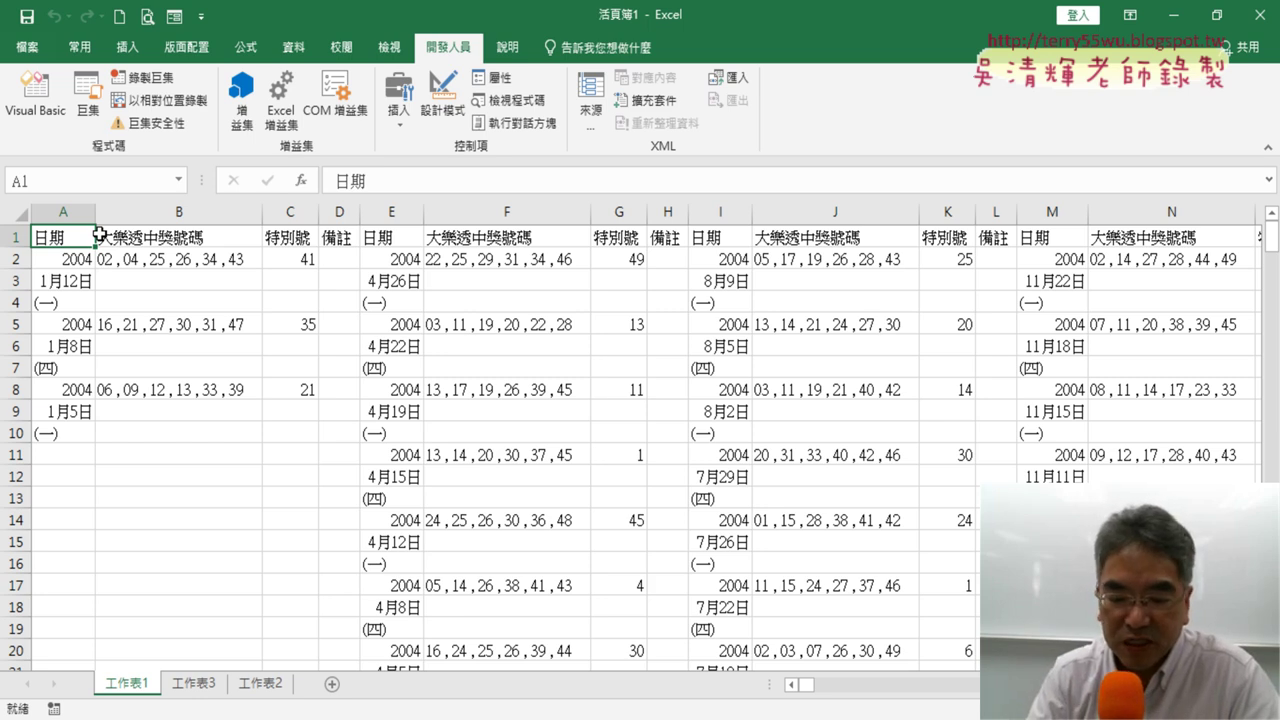
key(ctrl+Down)
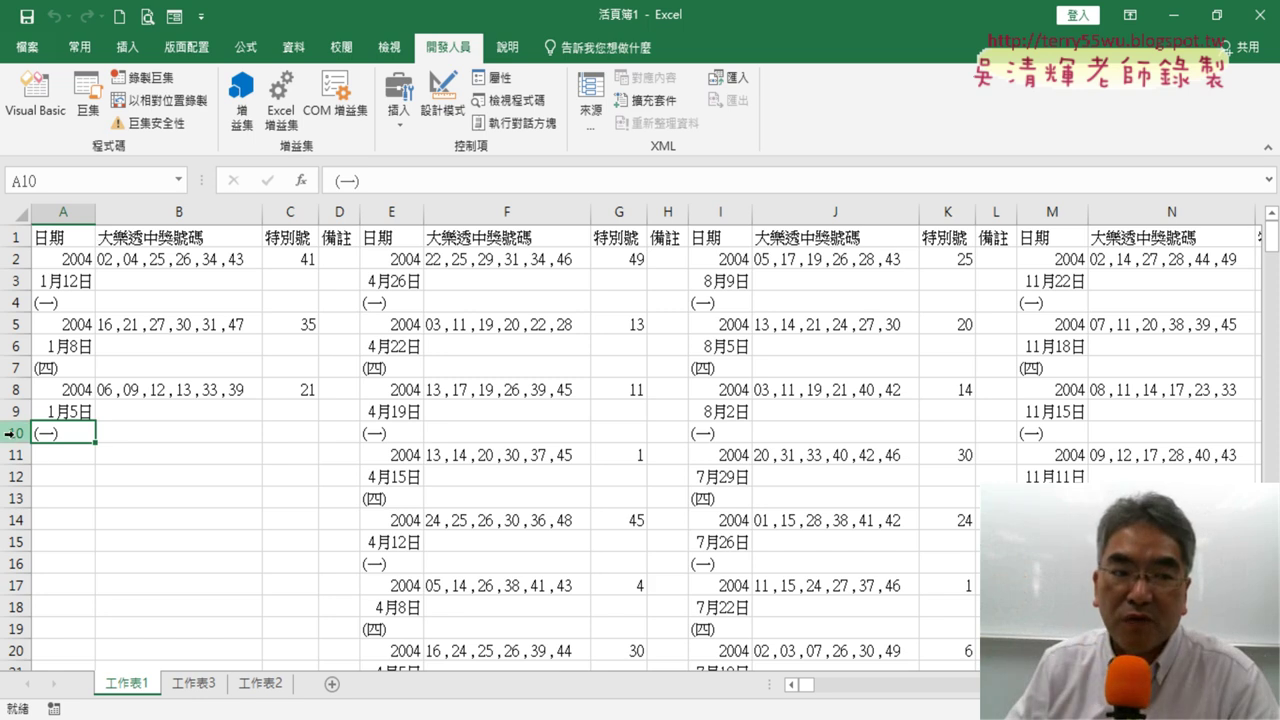
- On the new line after End With, type range("A1").End(xlDown) using IntelliSense
click(35, 100)
text(ran)
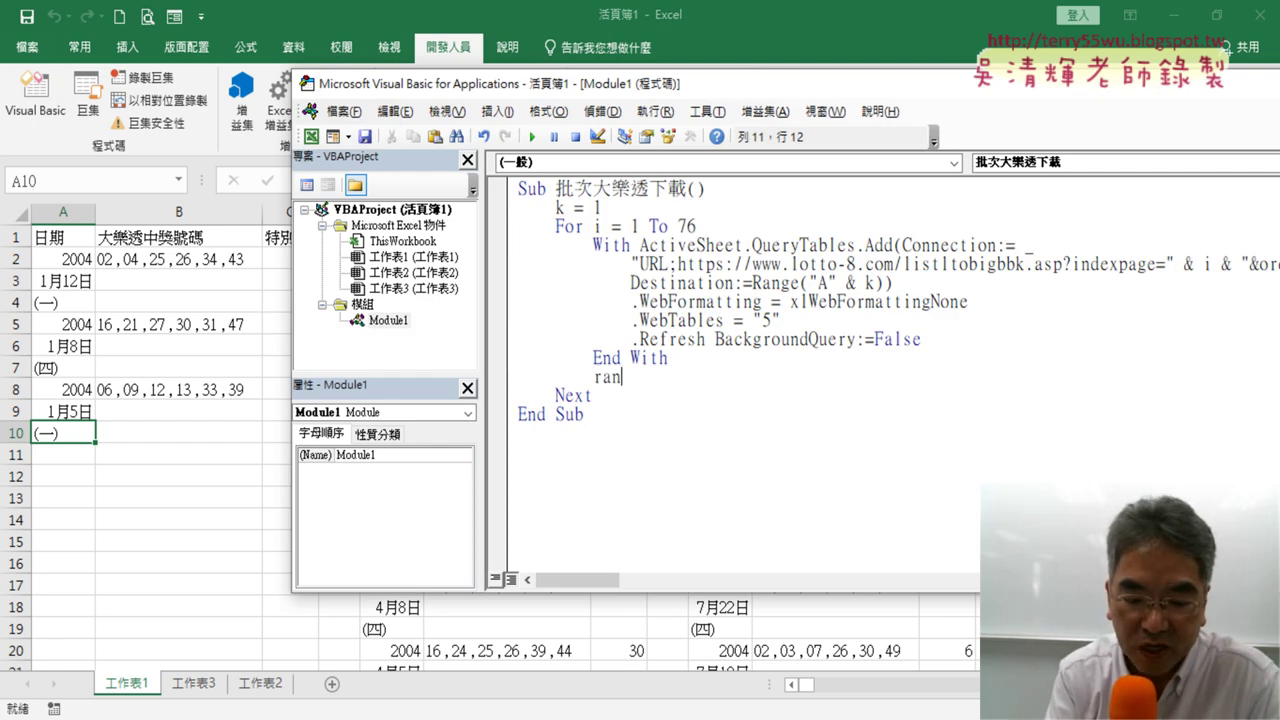
text(ge(")
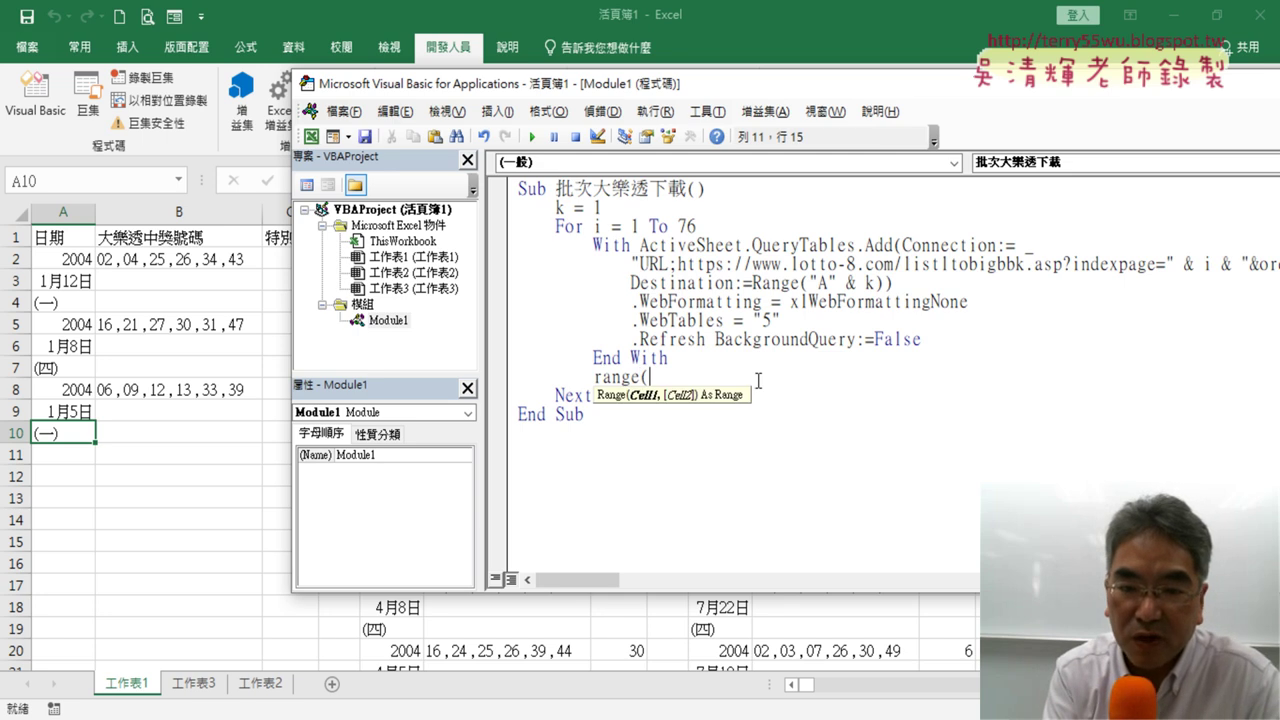
text(A)
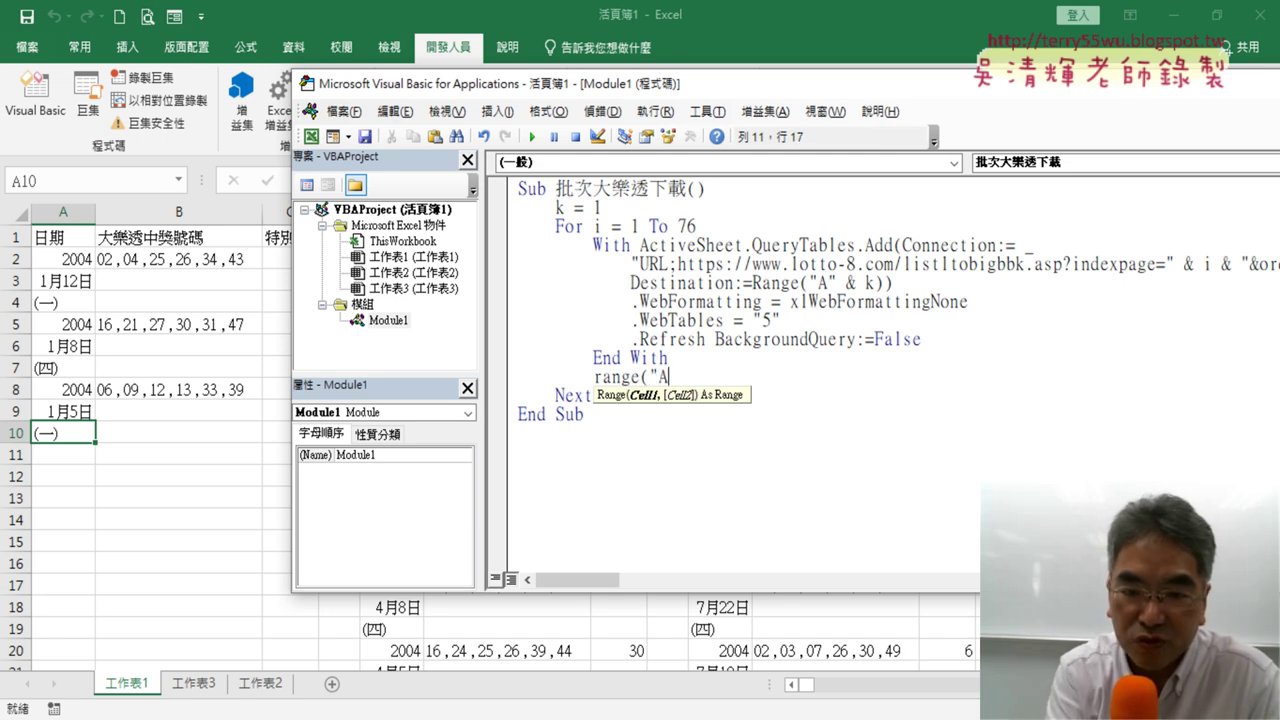
text(1")
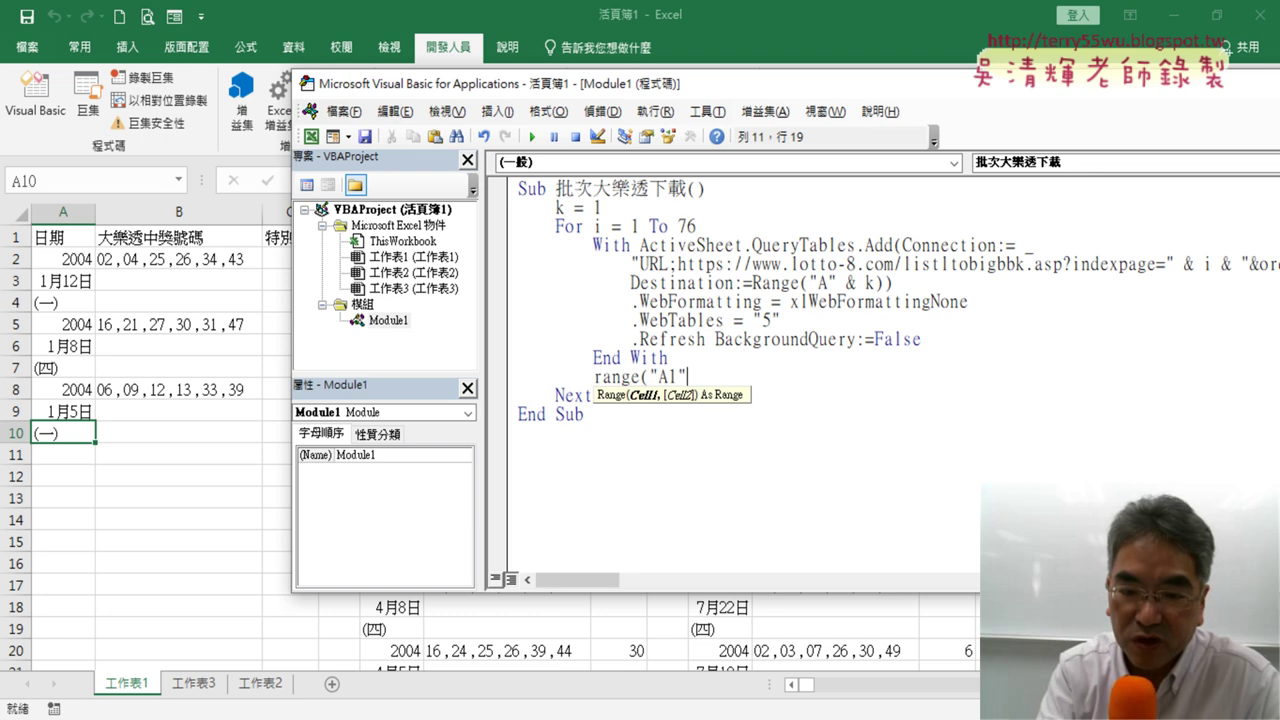
text())
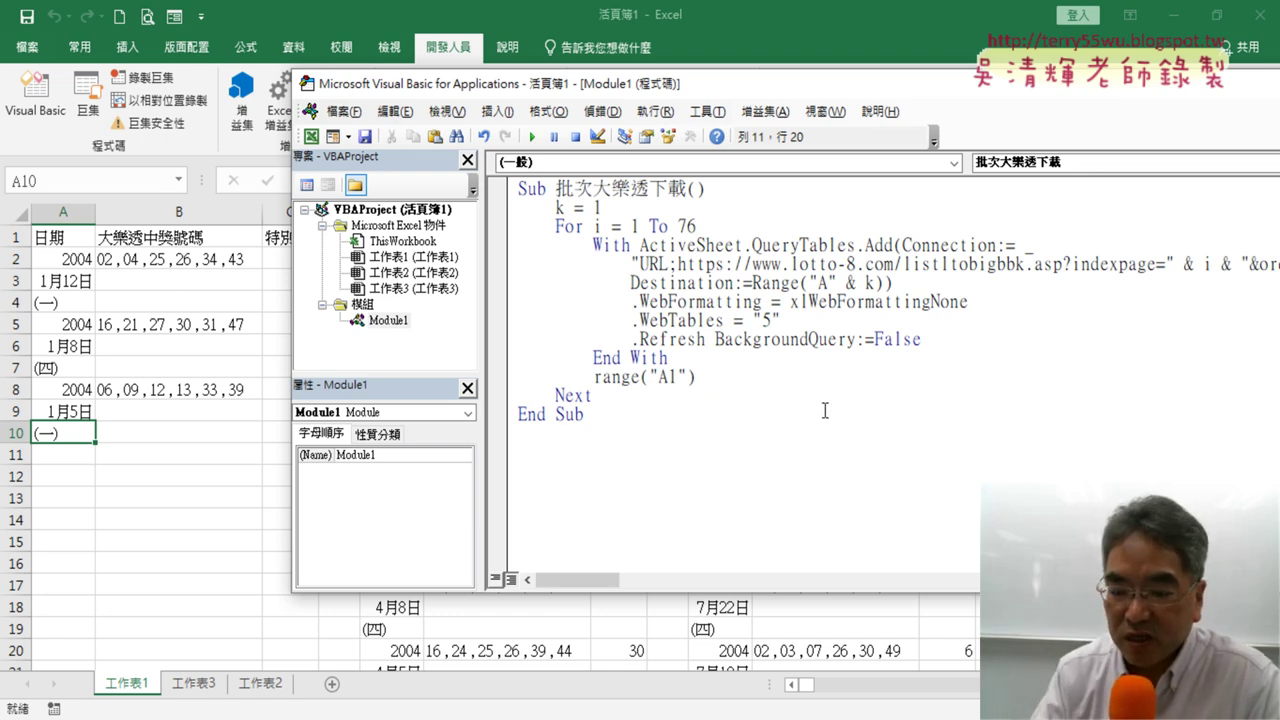
text(.)
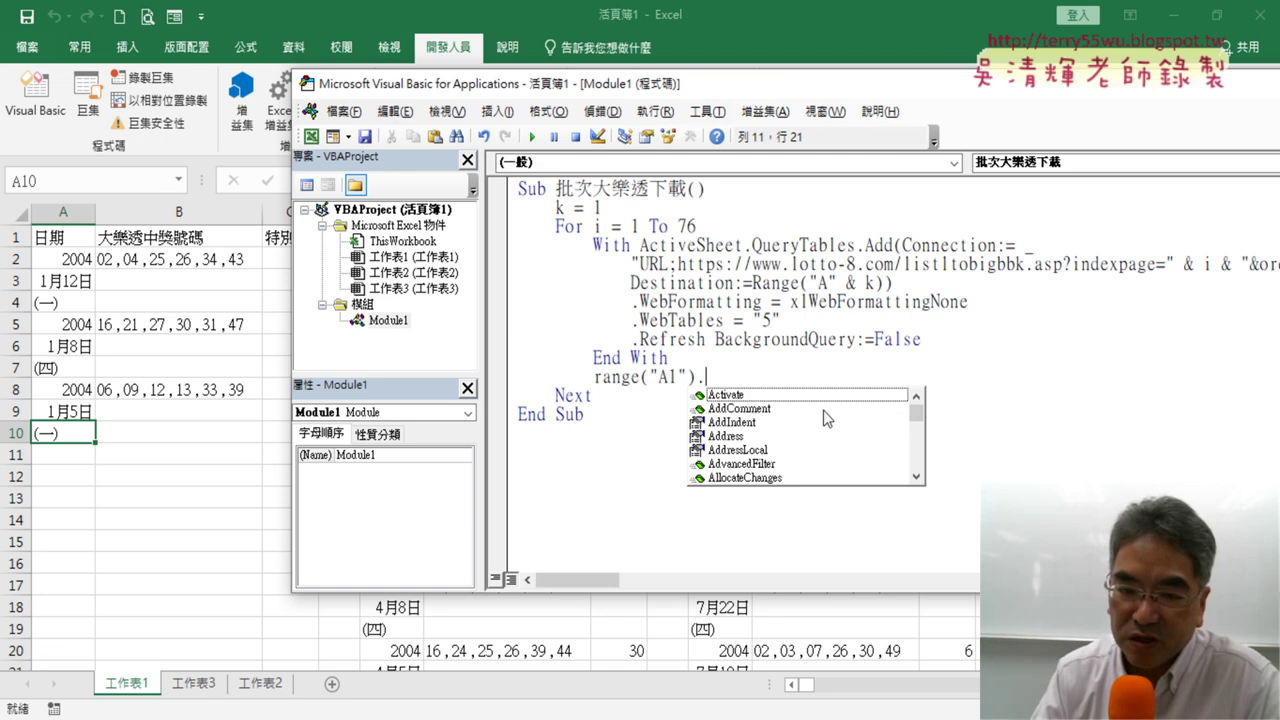
text(E)
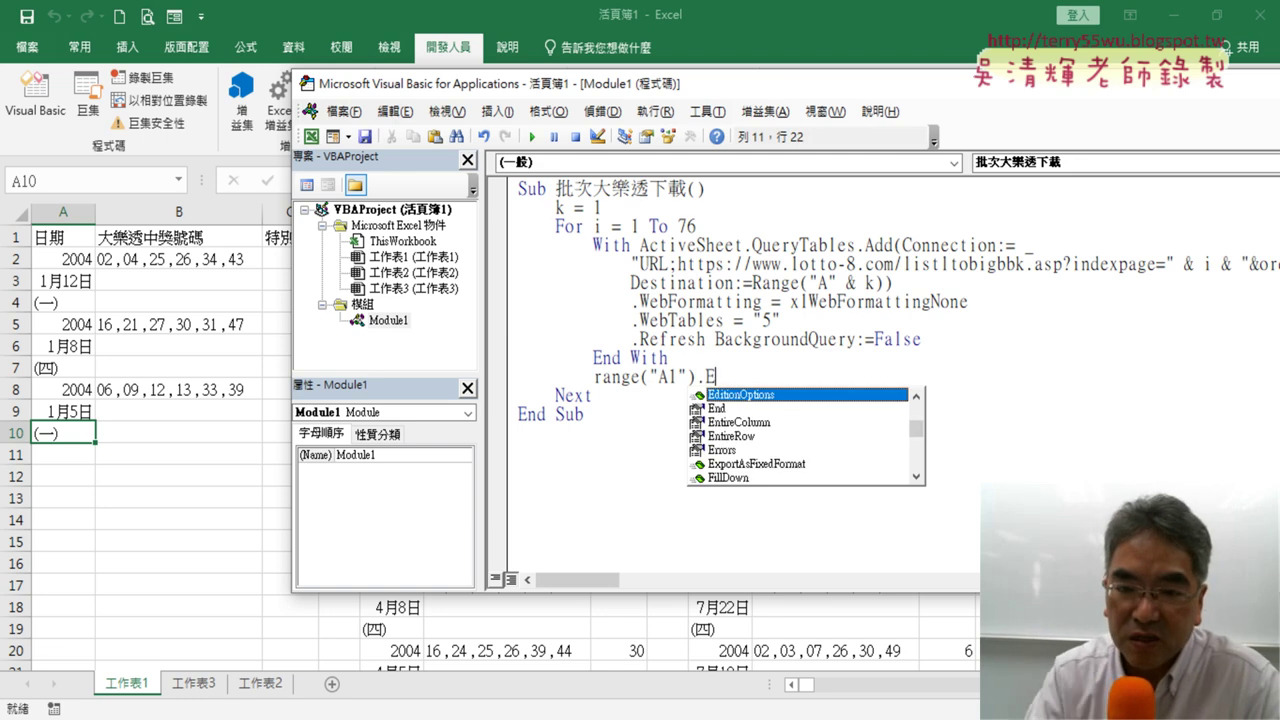
key(Down)
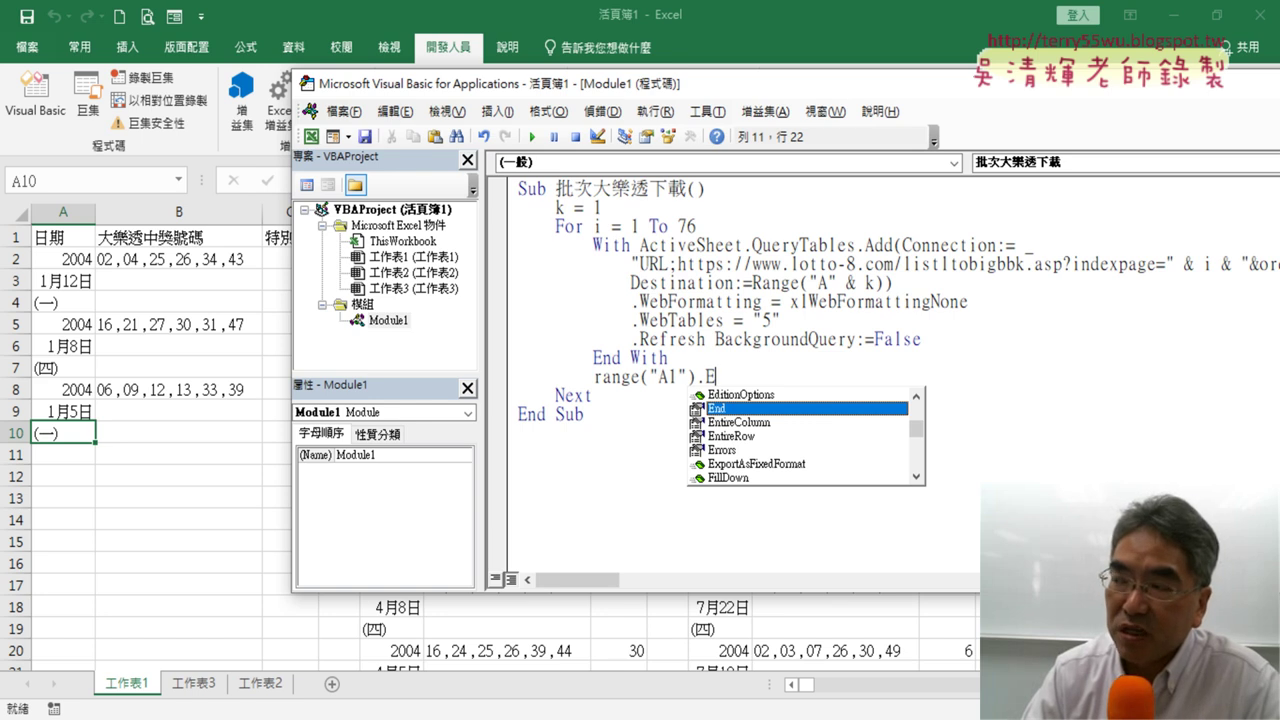
double_click(735, 409)
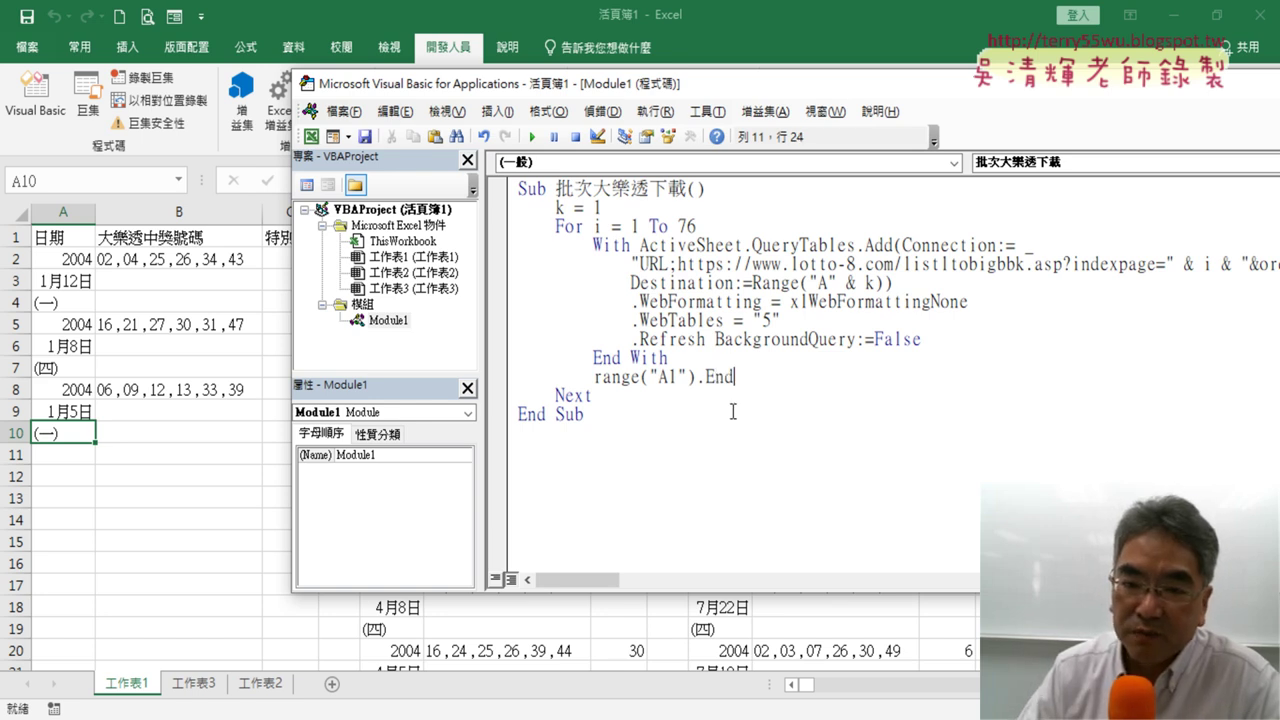
text(()
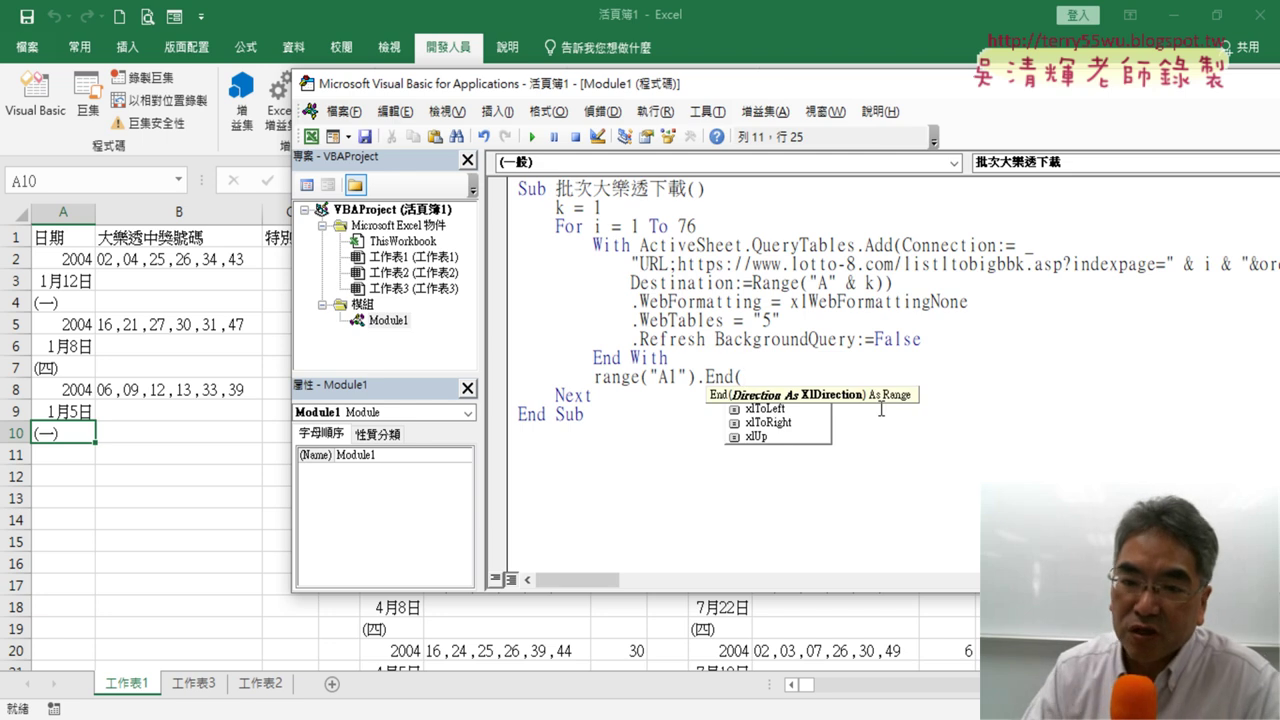
key(Down)
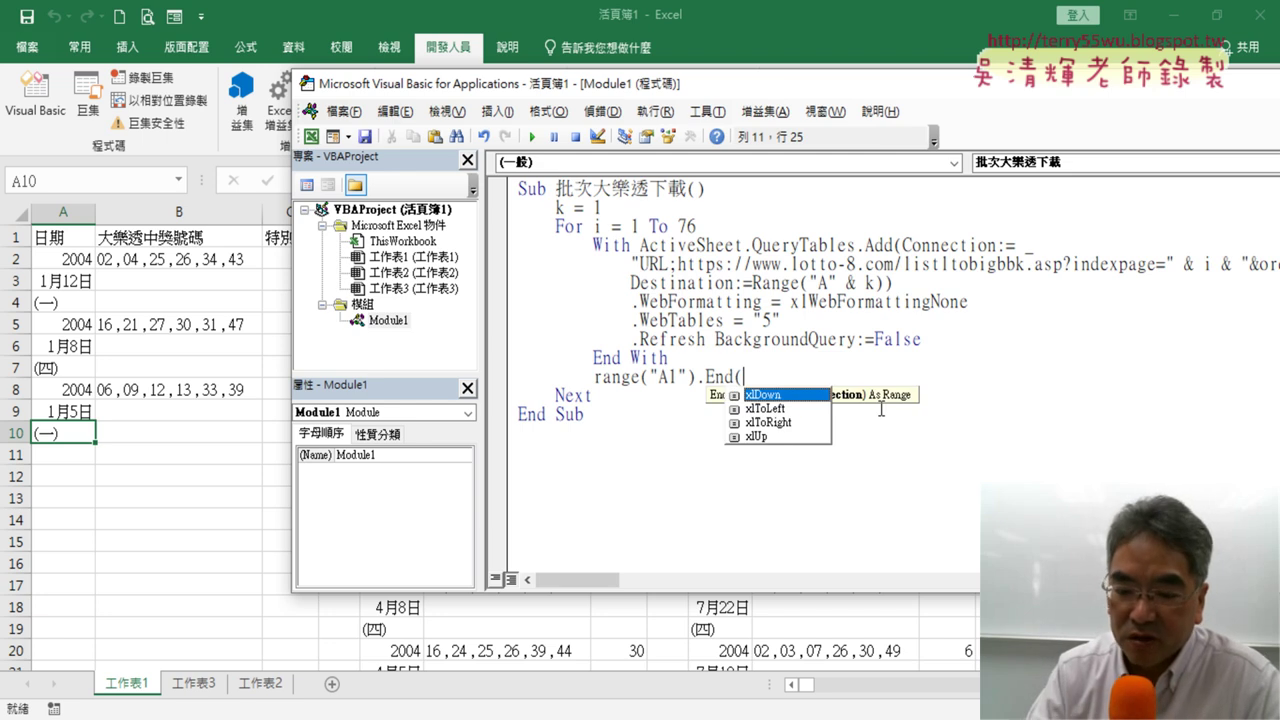
key(BackSpace)
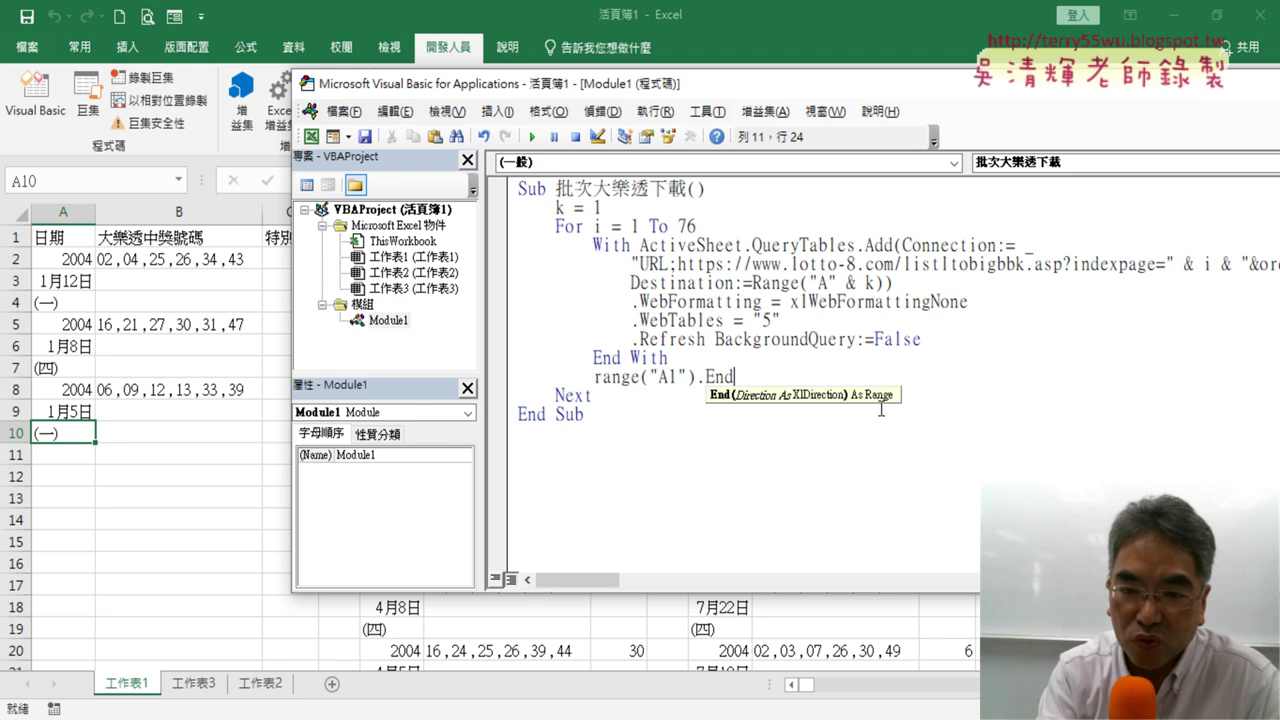
text(()
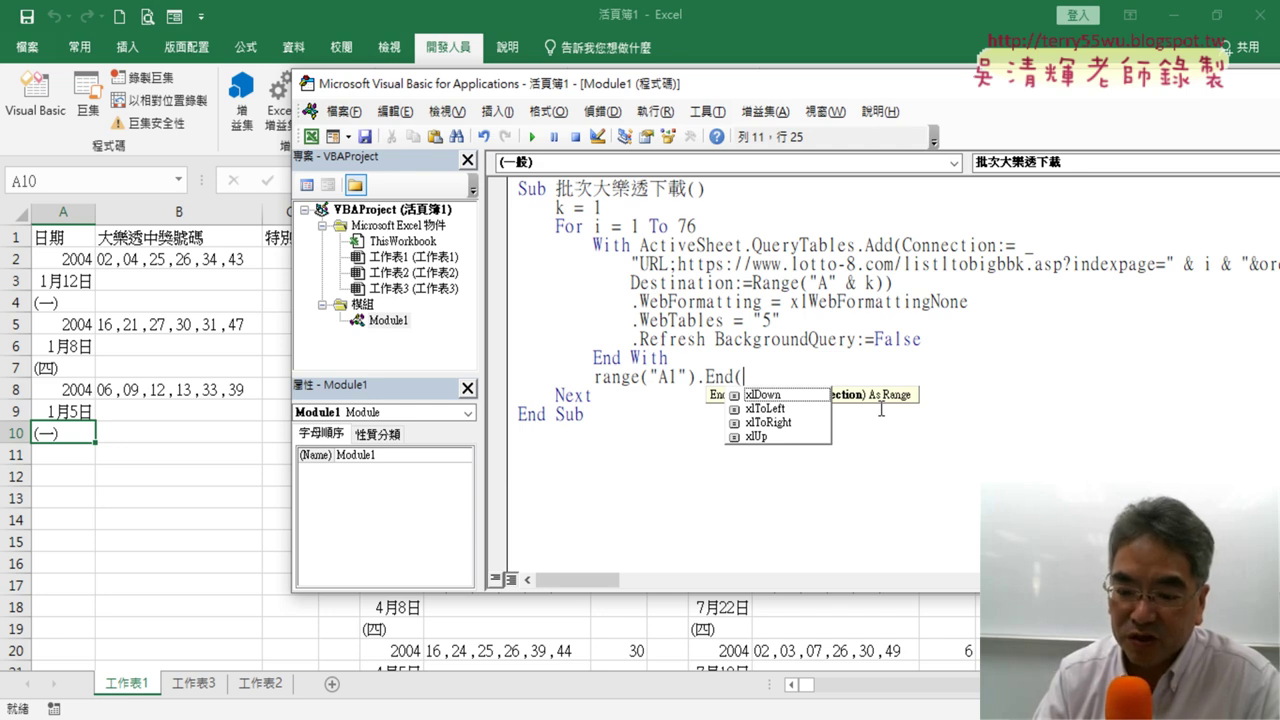
key(Down)
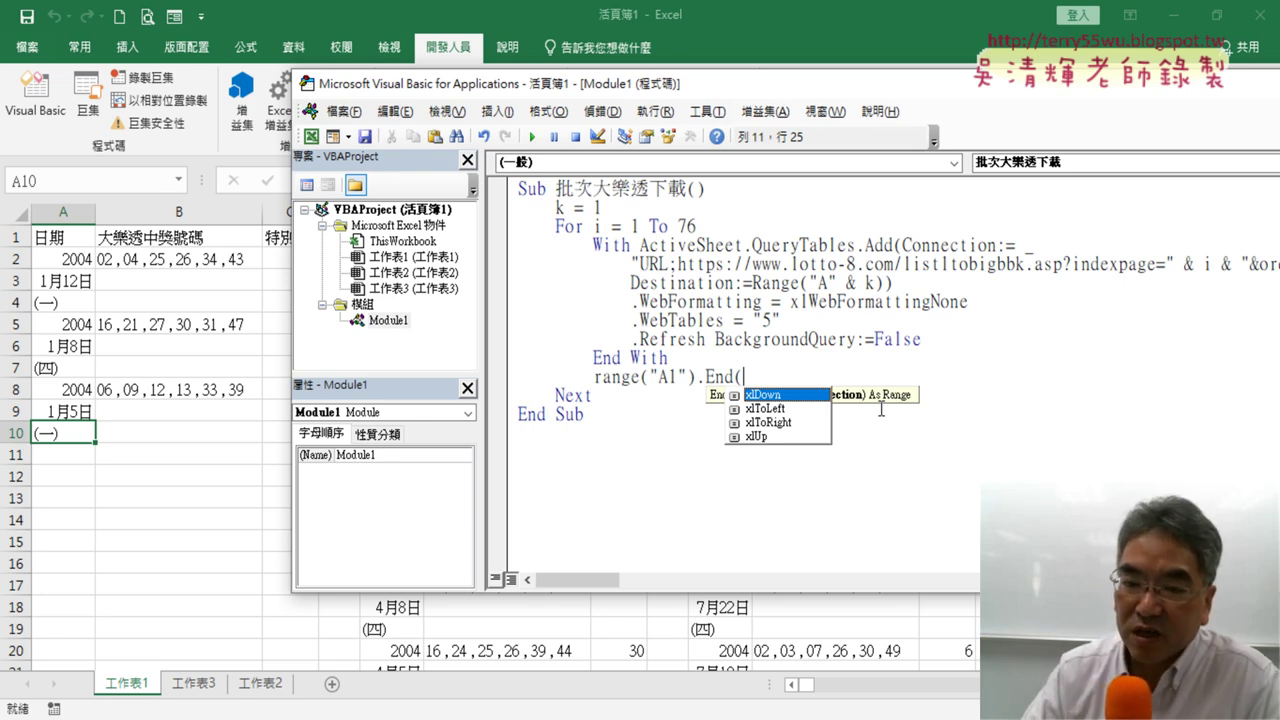
double_click(775, 395)
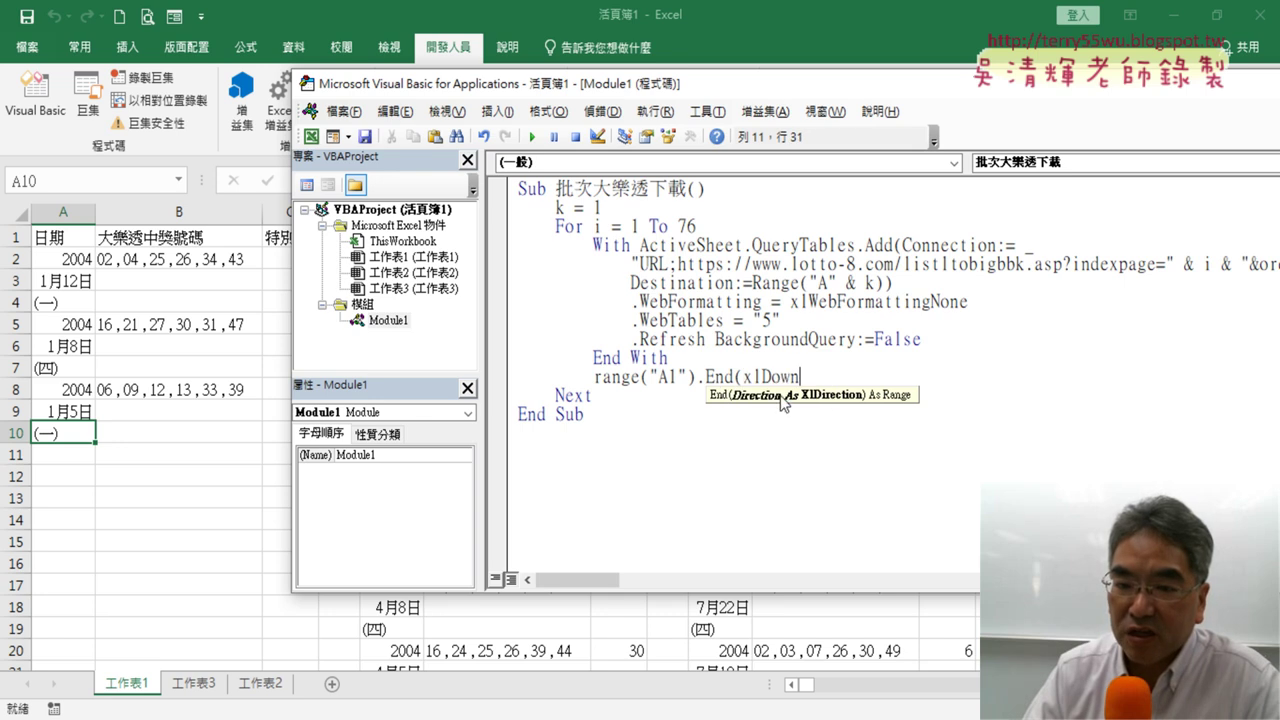
text())
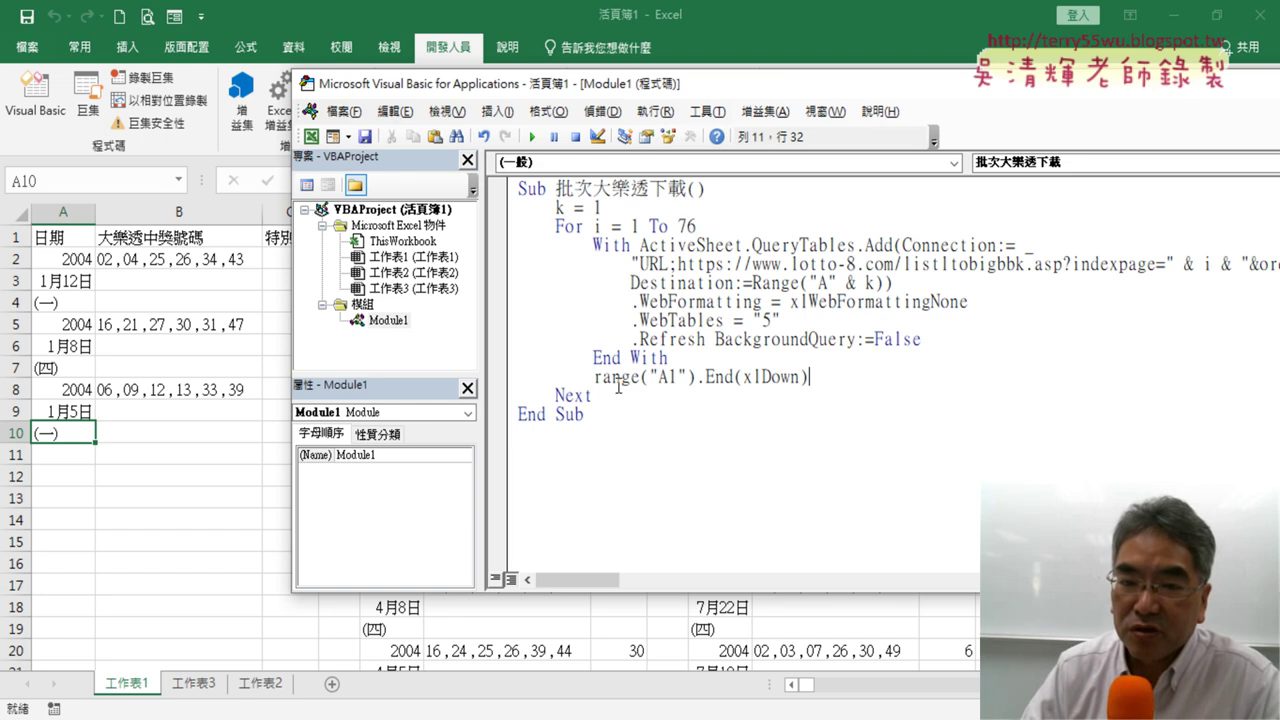
drag(595, 376, 695, 376)
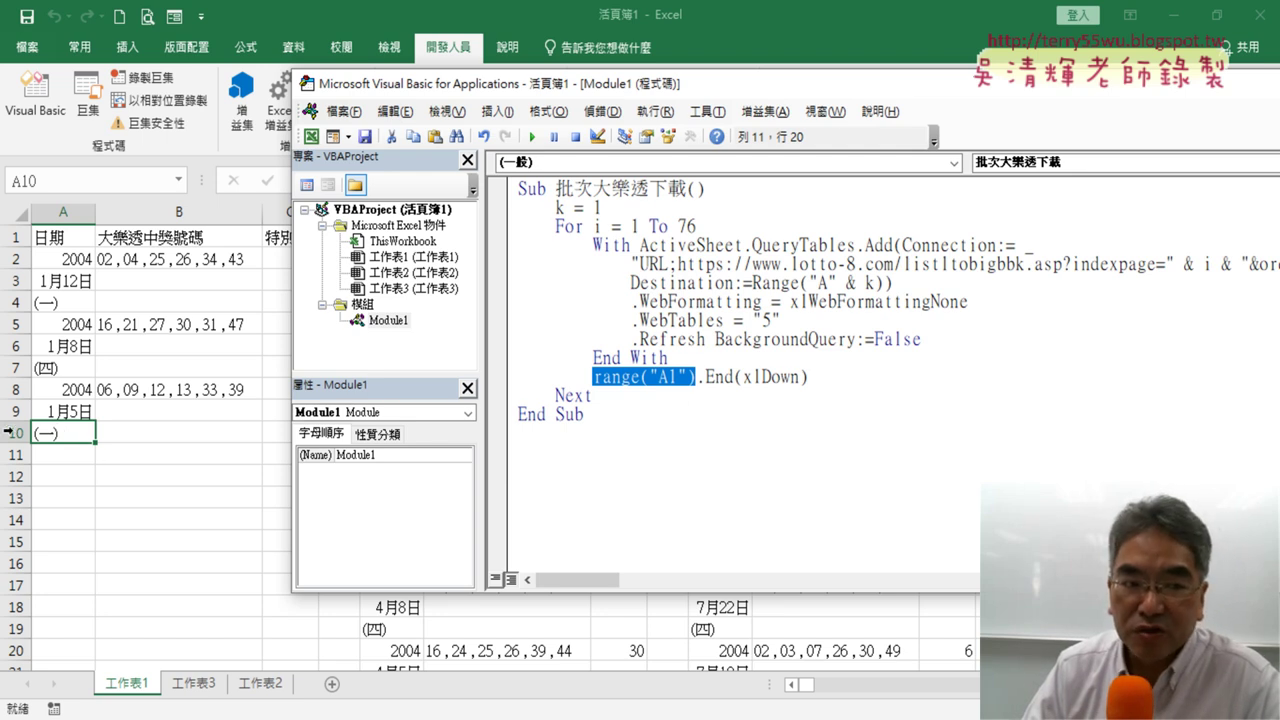
click(820, 377)
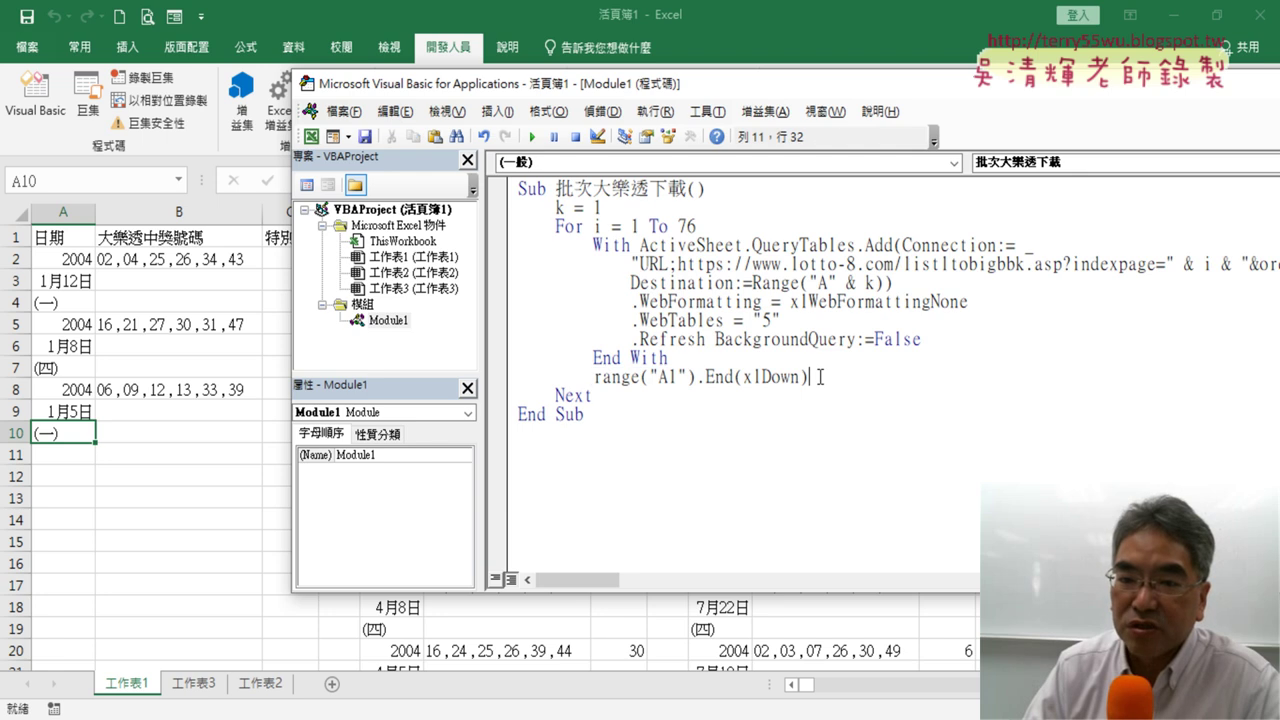
text(.)
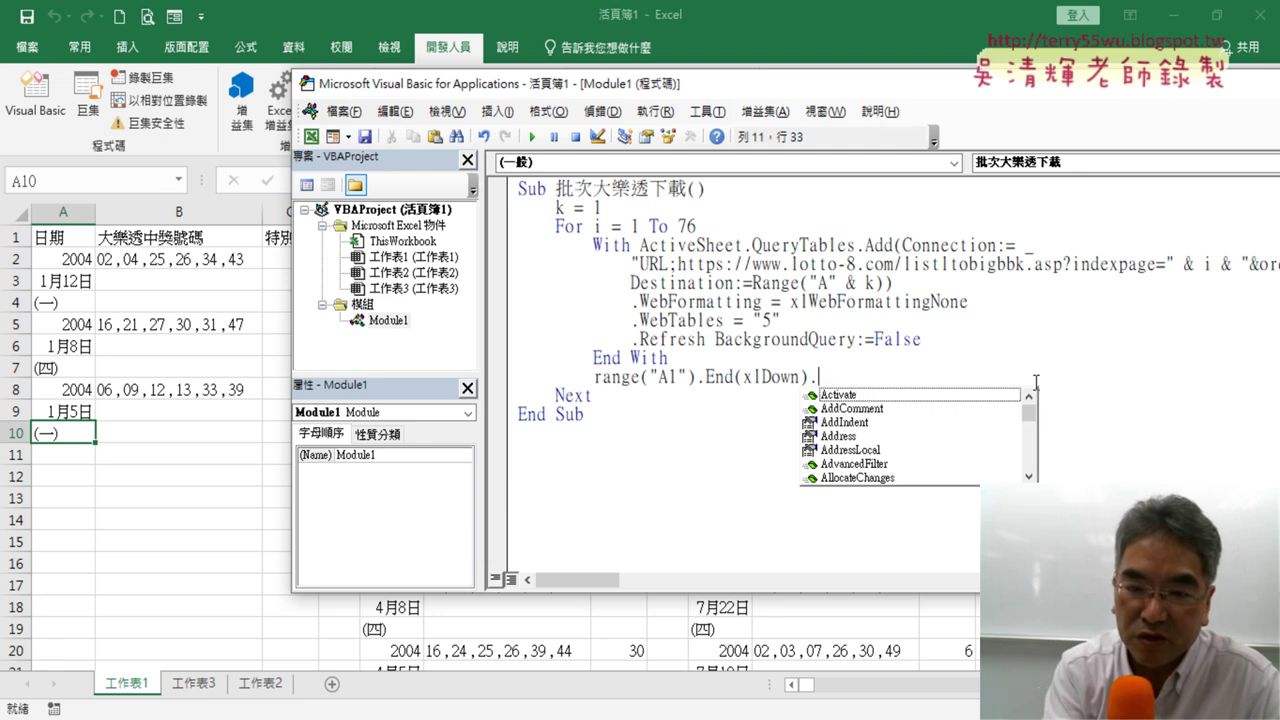
text(row)
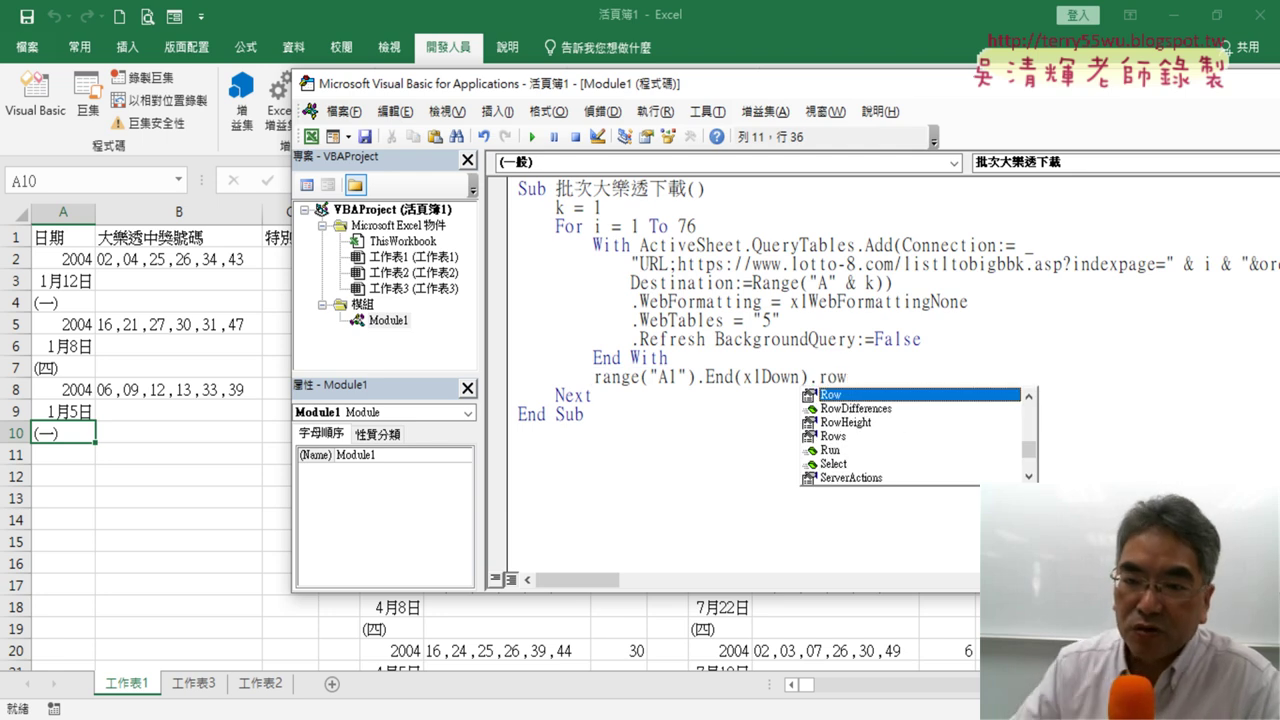
drag(861, 376, 811, 377)
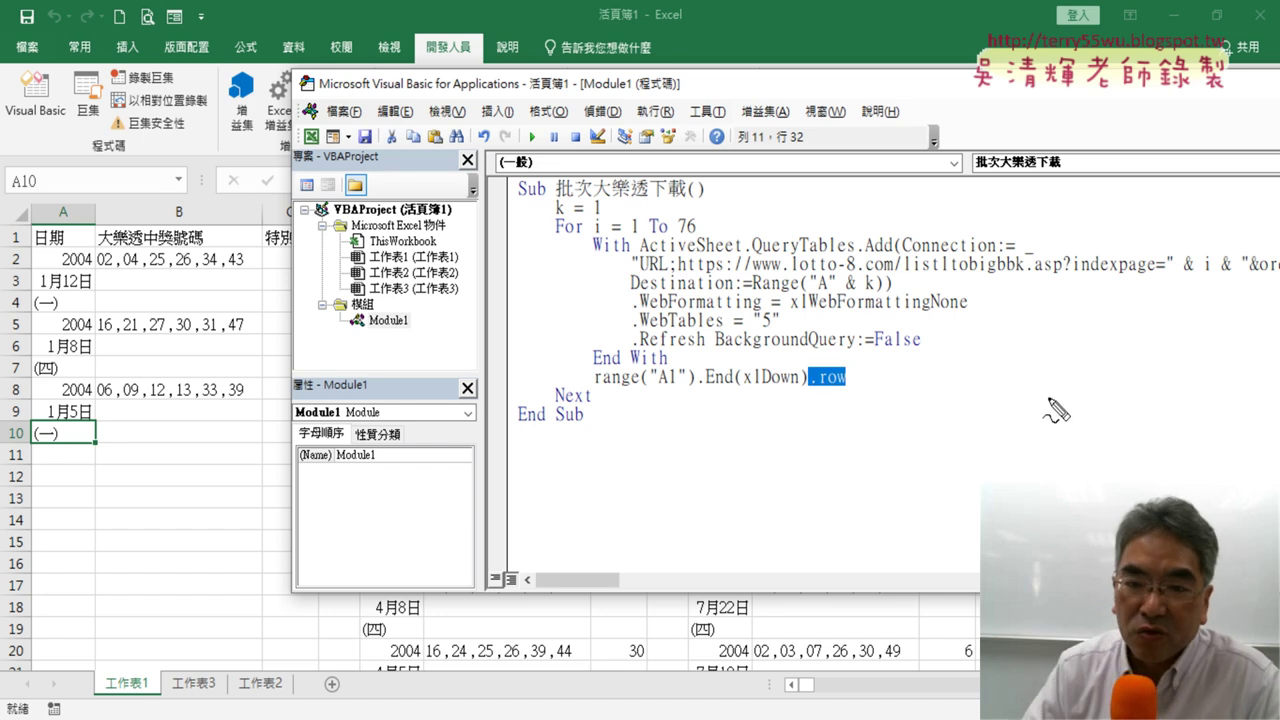
drag(704, 391, 788, 393)
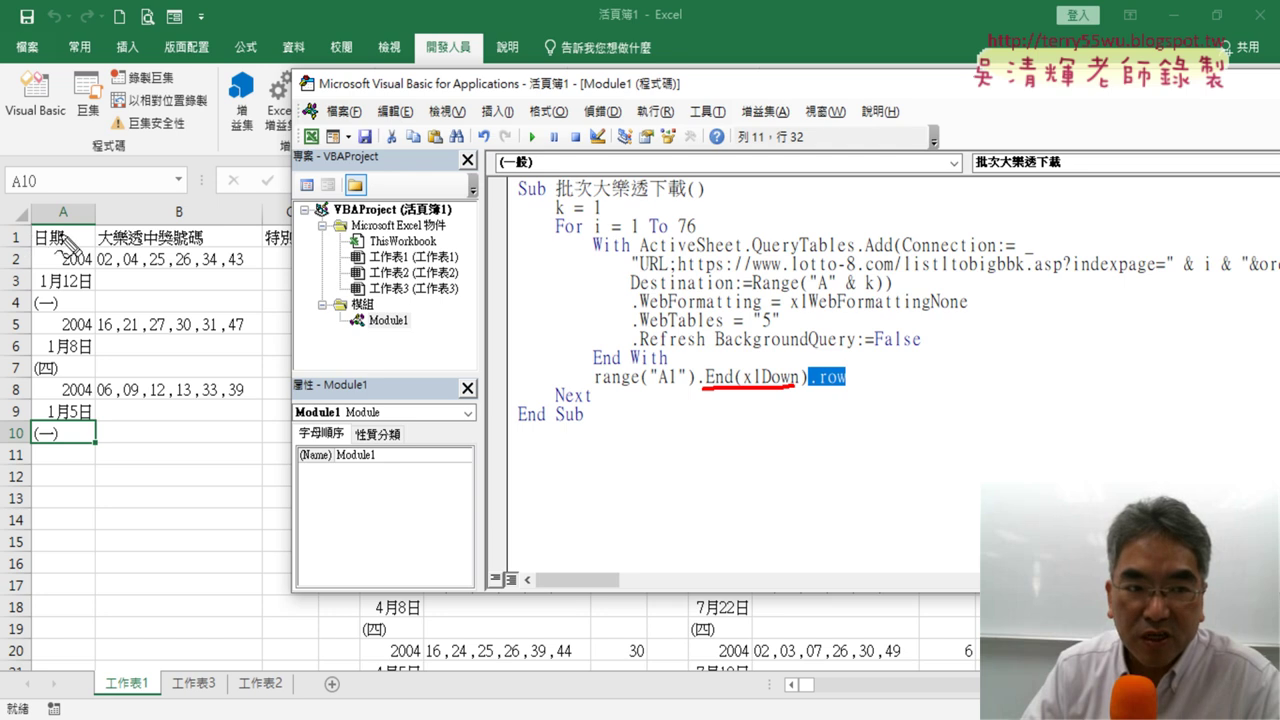
mouse_move(60, 232)
mouse_down()
mouse_move(60, 383)
mouse_move(108, 360)
mouse_up()
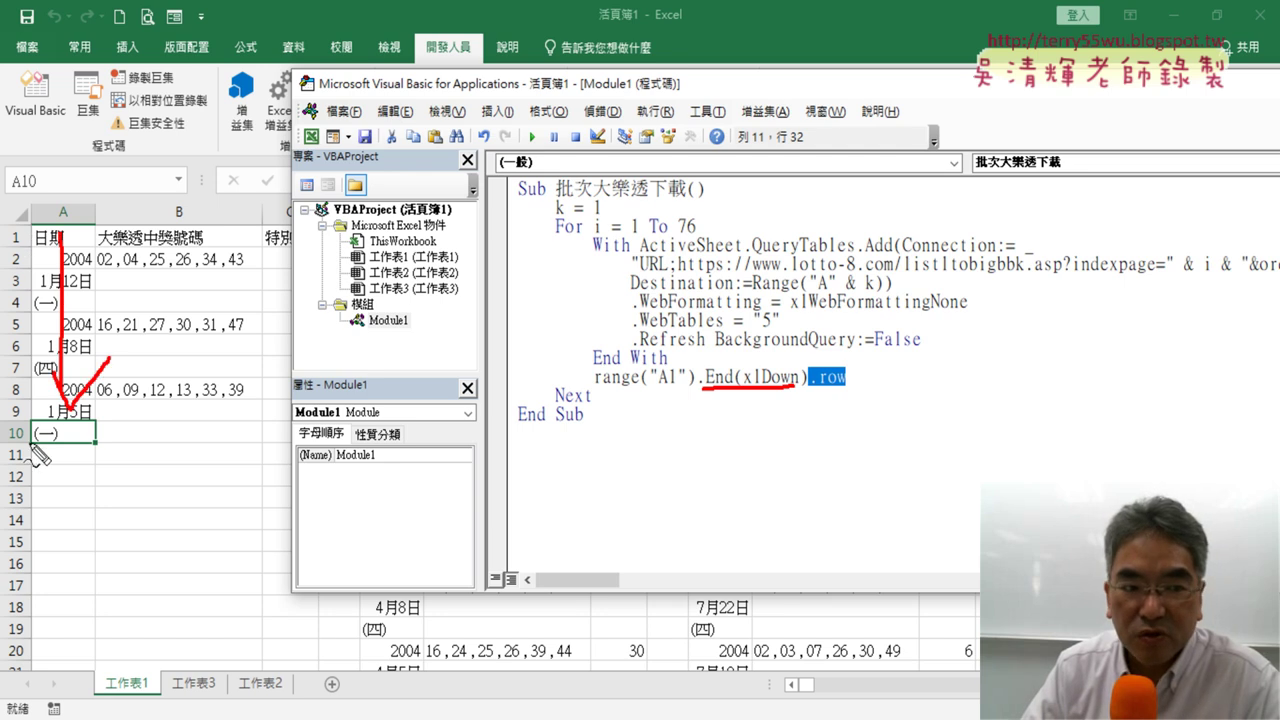
drag(30, 425, 40, 455)
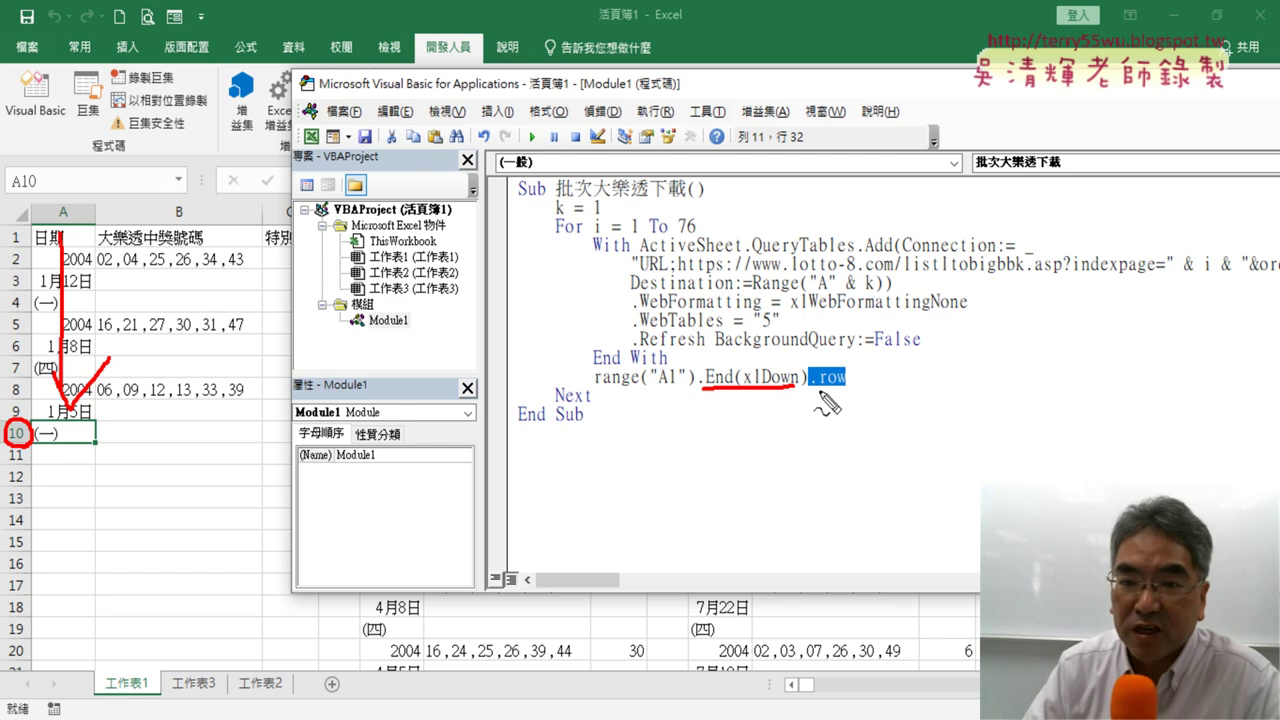
drag(808, 390, 840, 392)
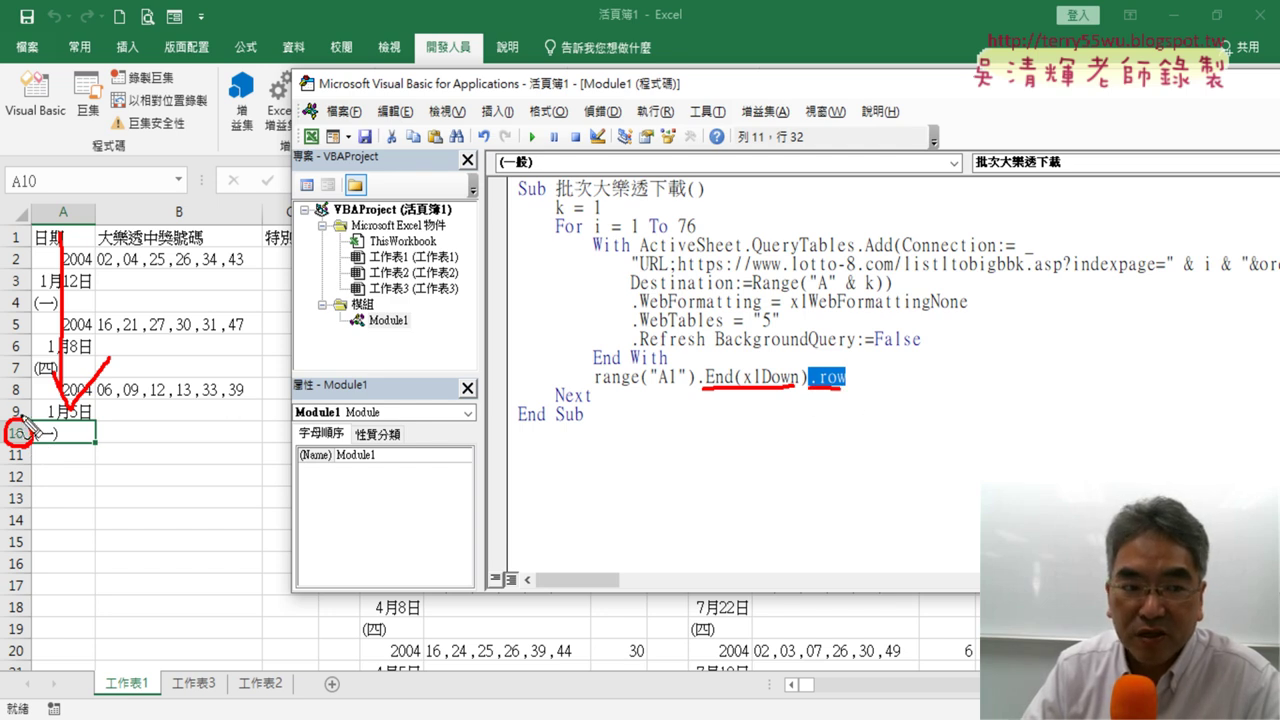
mouse_move(25, 425)
mouse_down()
mouse_move(400, 200)
mouse_move(785, 305)
mouse_move(812, 333)
mouse_up()
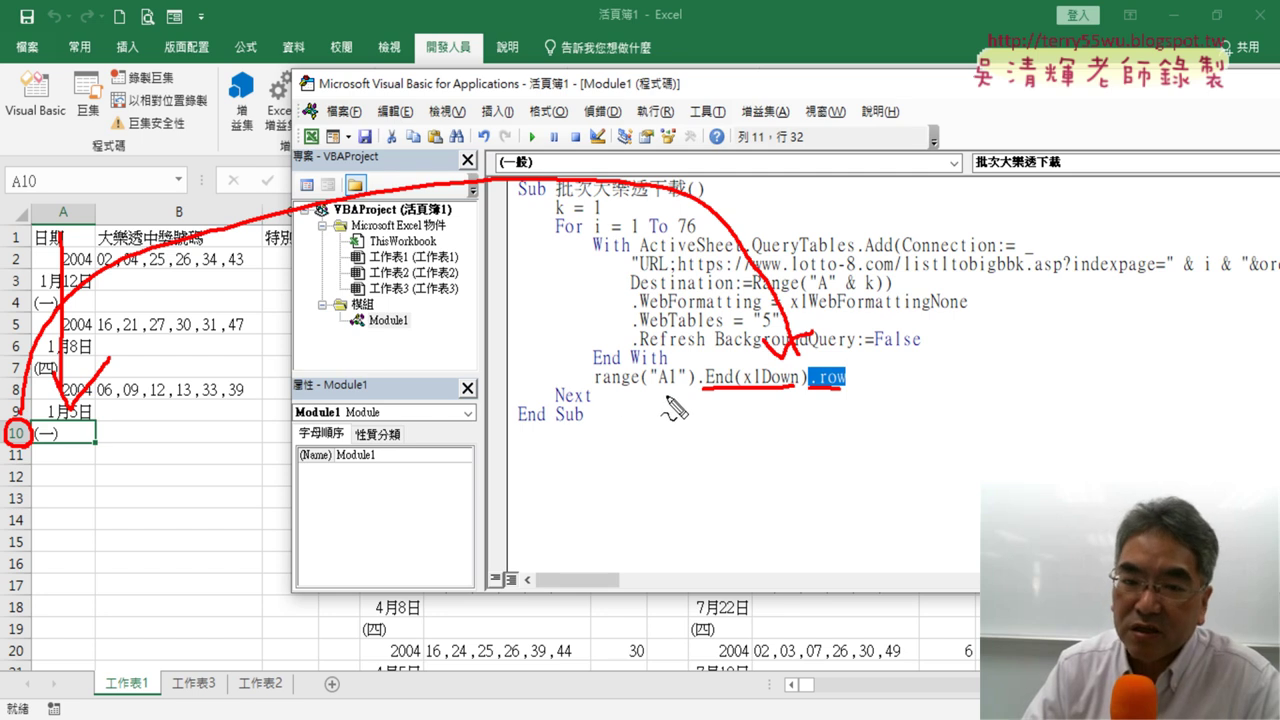
drag(56, 452, 76, 448)
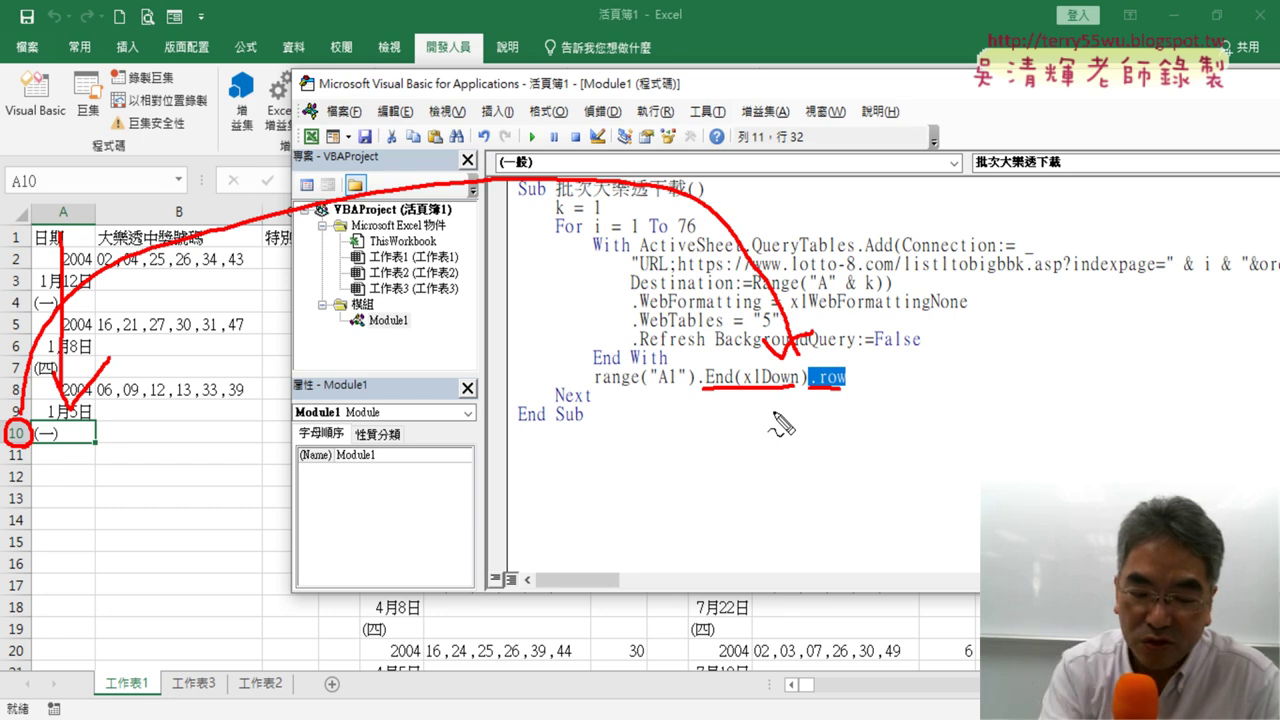
key(Escape)
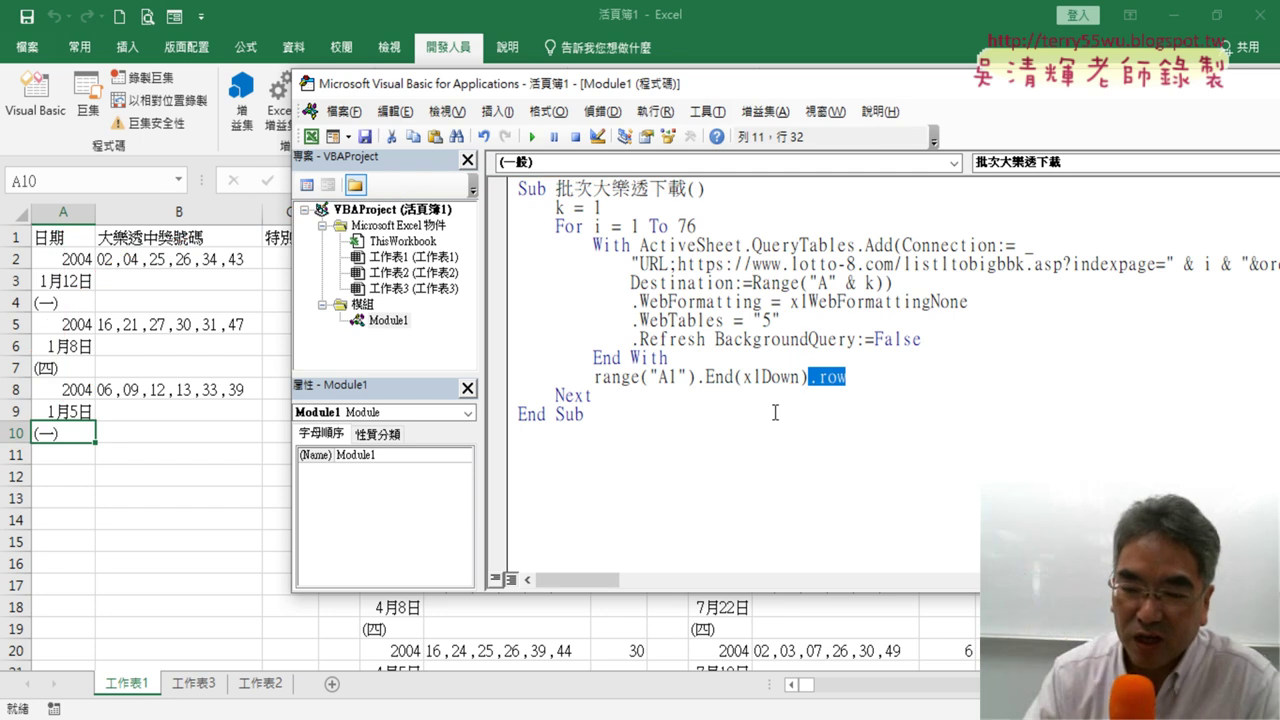
- Turn the line into k = Range("A1").End(xlDown).Row + 1
click(884, 379)
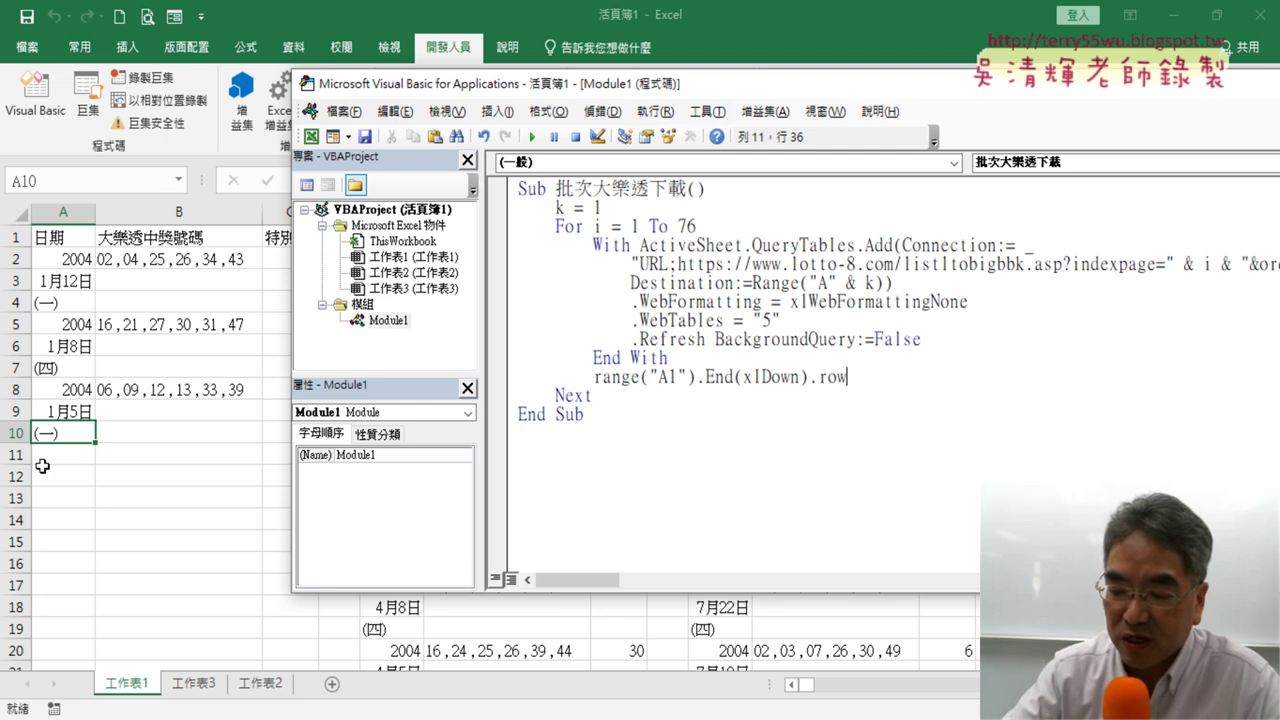
text(+1)
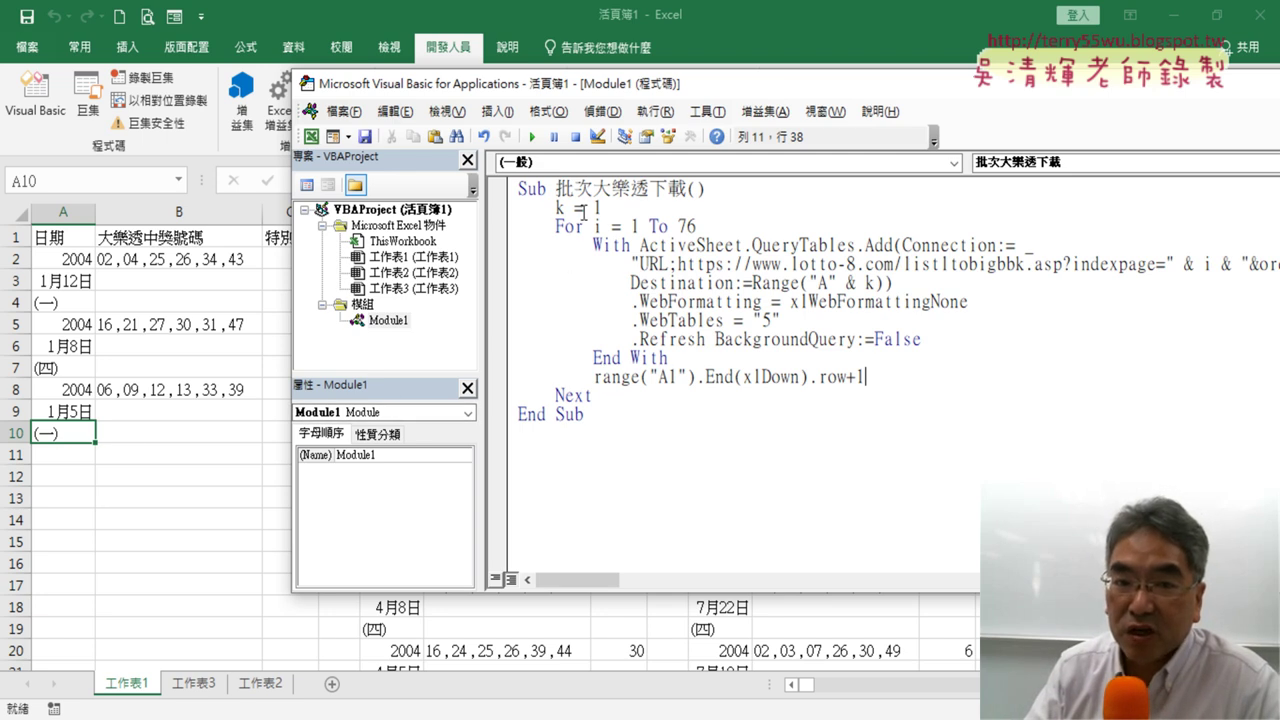
click(597, 383)
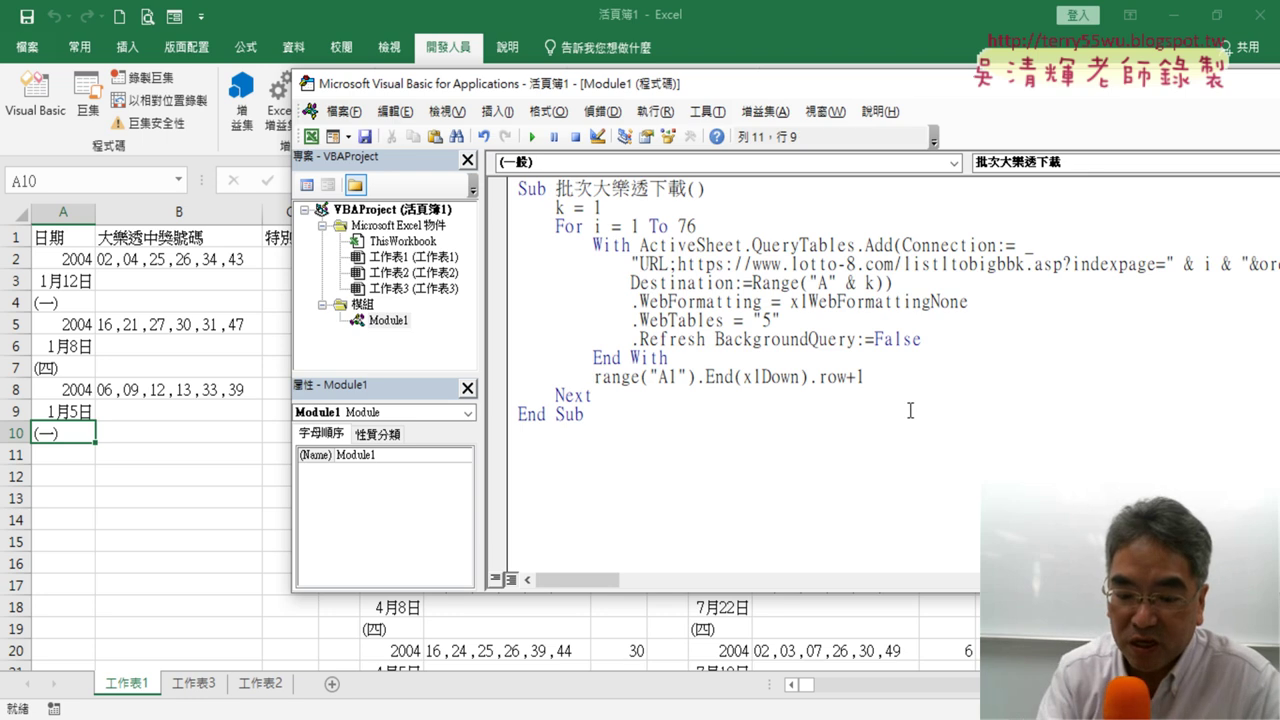
text(k =)
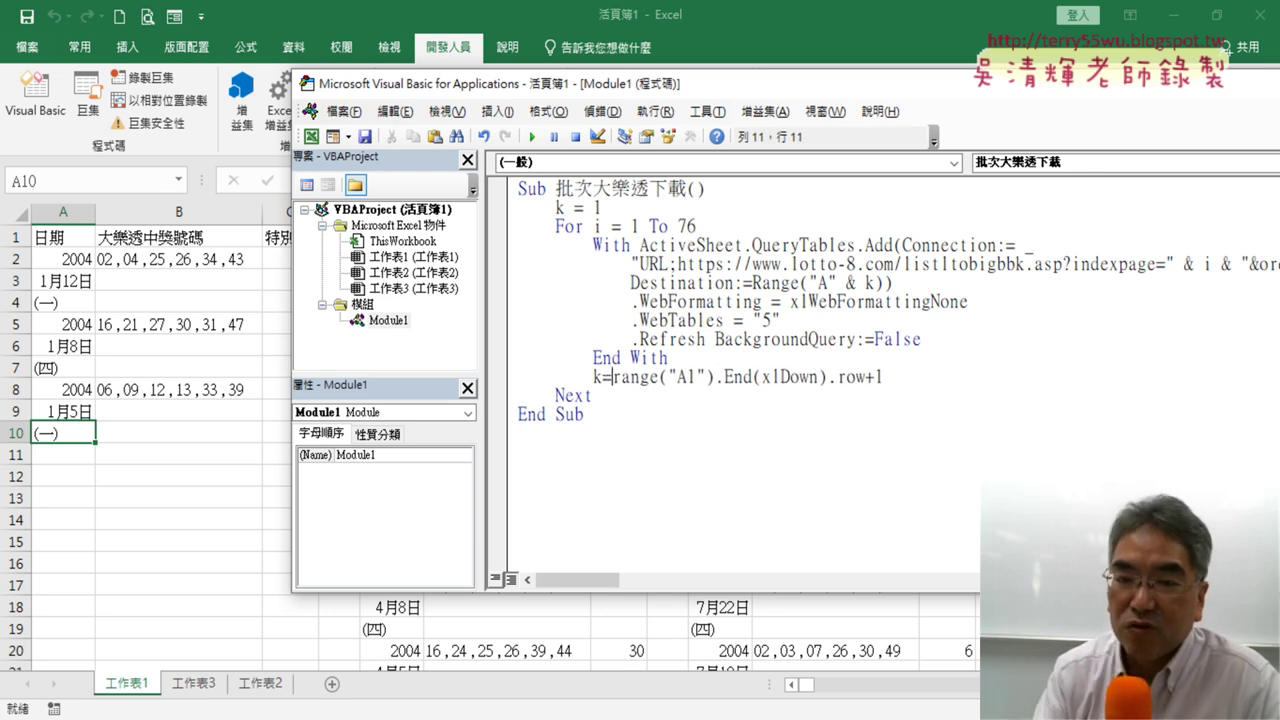
key(Down)
key(Down)
key(Down)
mouse_move(630, 377)
mouse_down()
mouse_move(891, 377)
mouse_move(630, 377)
mouse_up()
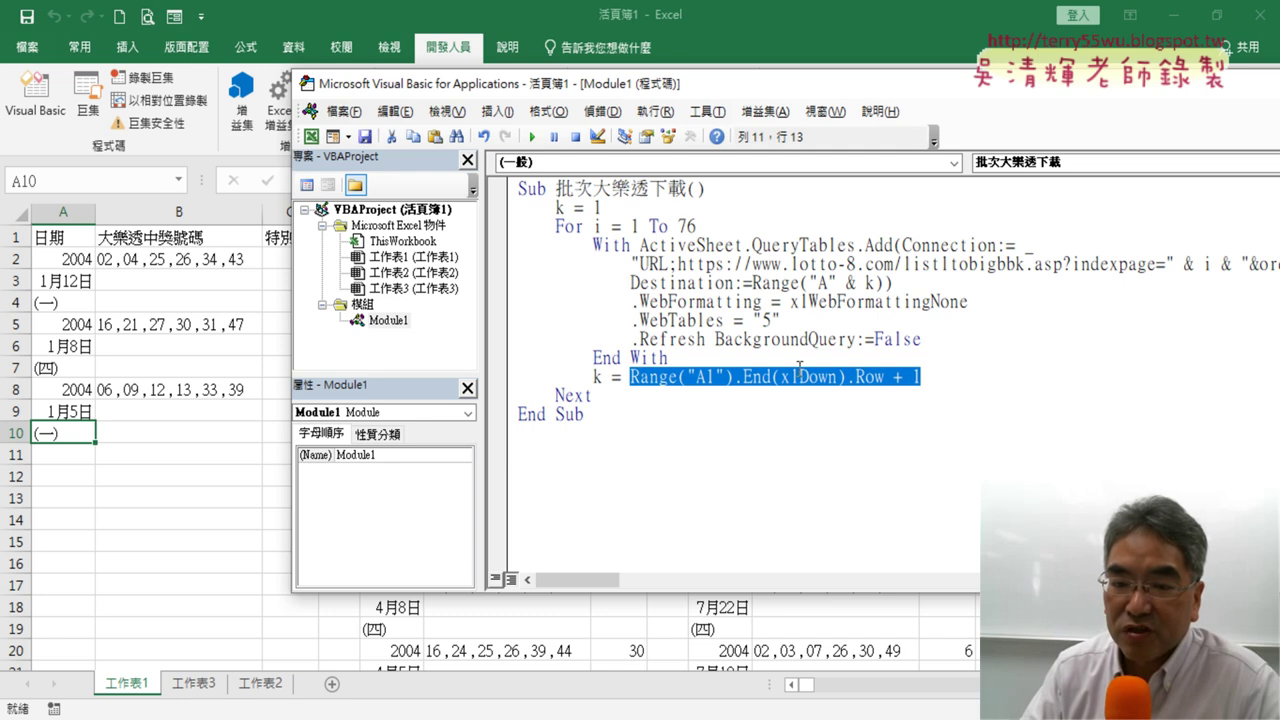
double_click(598, 377)
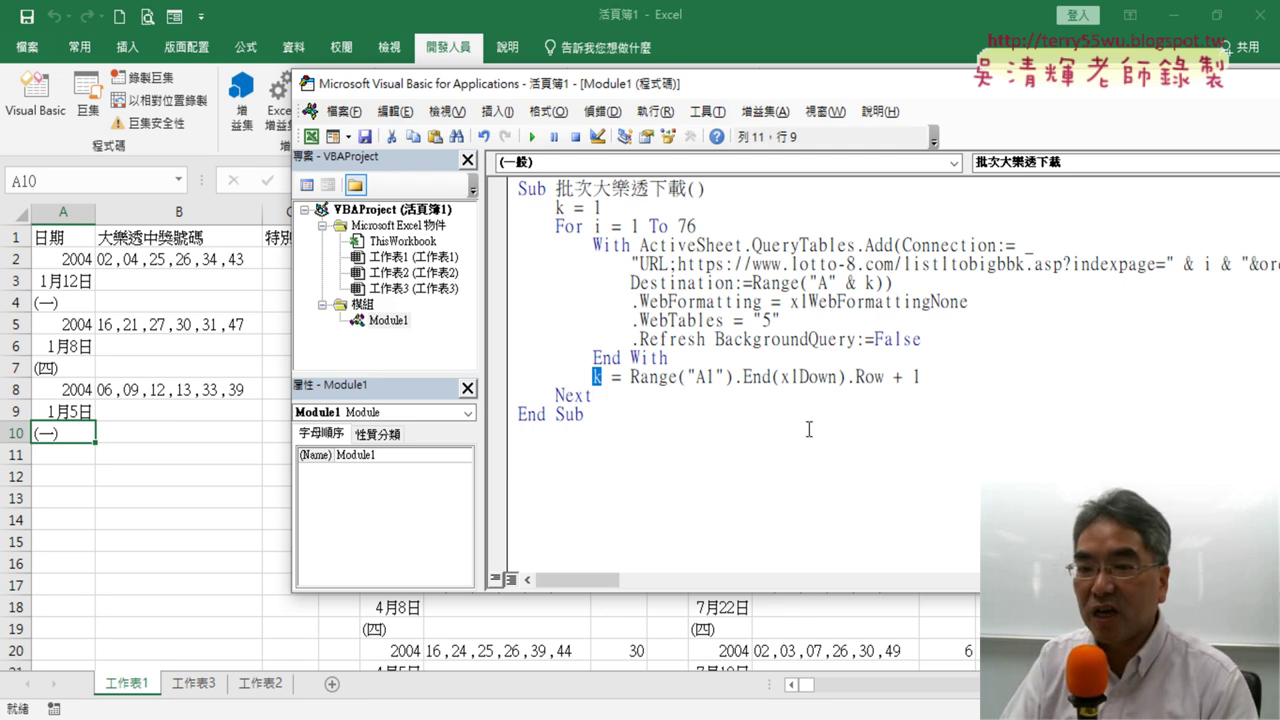
drag(921, 377, 895, 378)
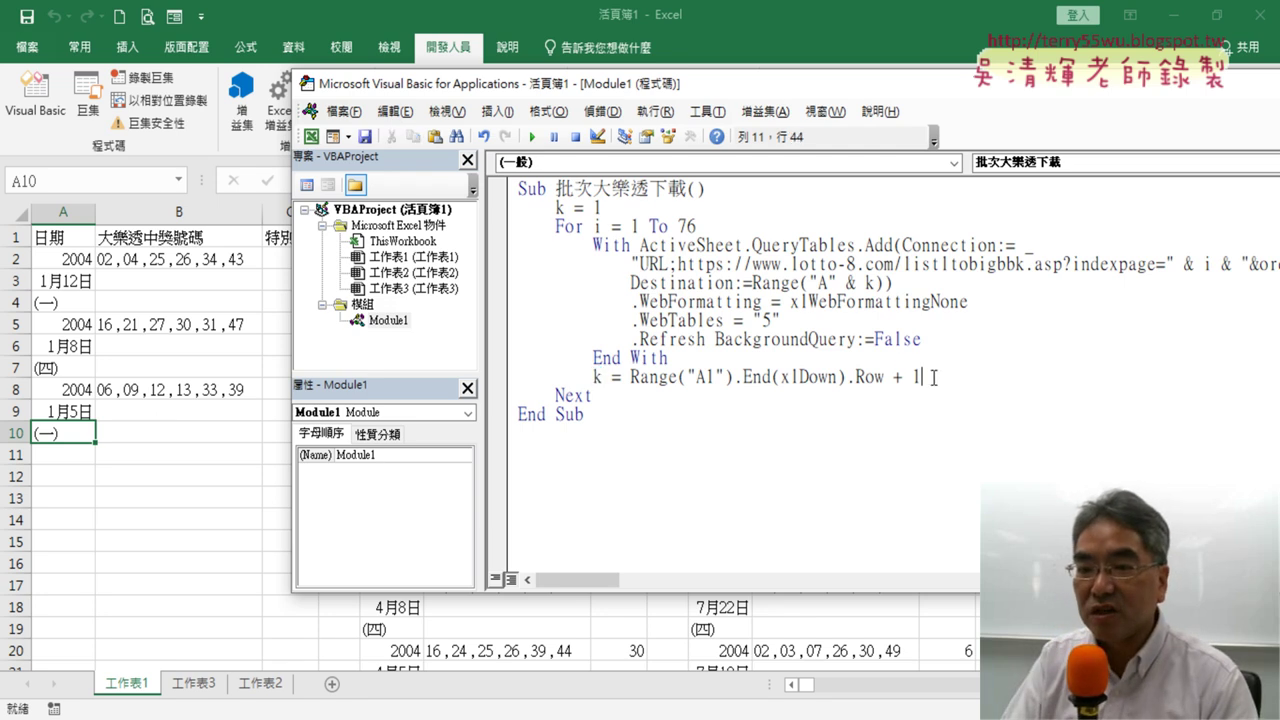
double_click(597, 376)
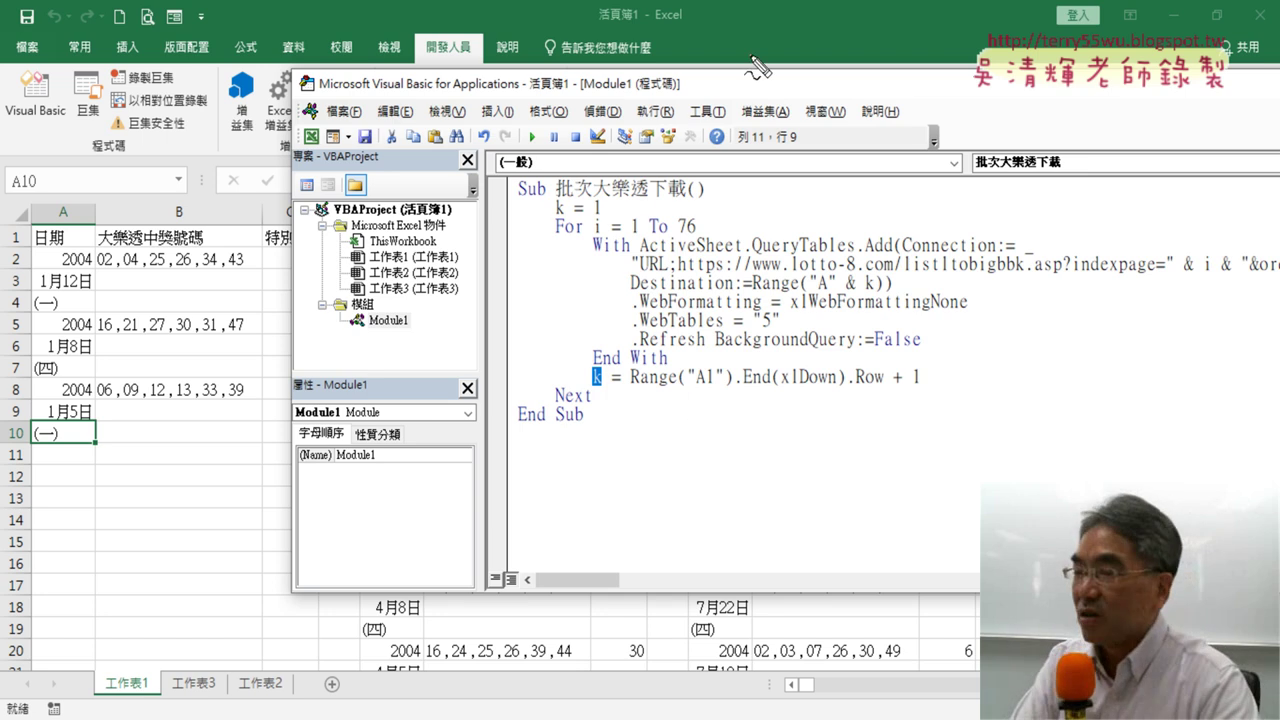
drag(622, 214, 612, 220)
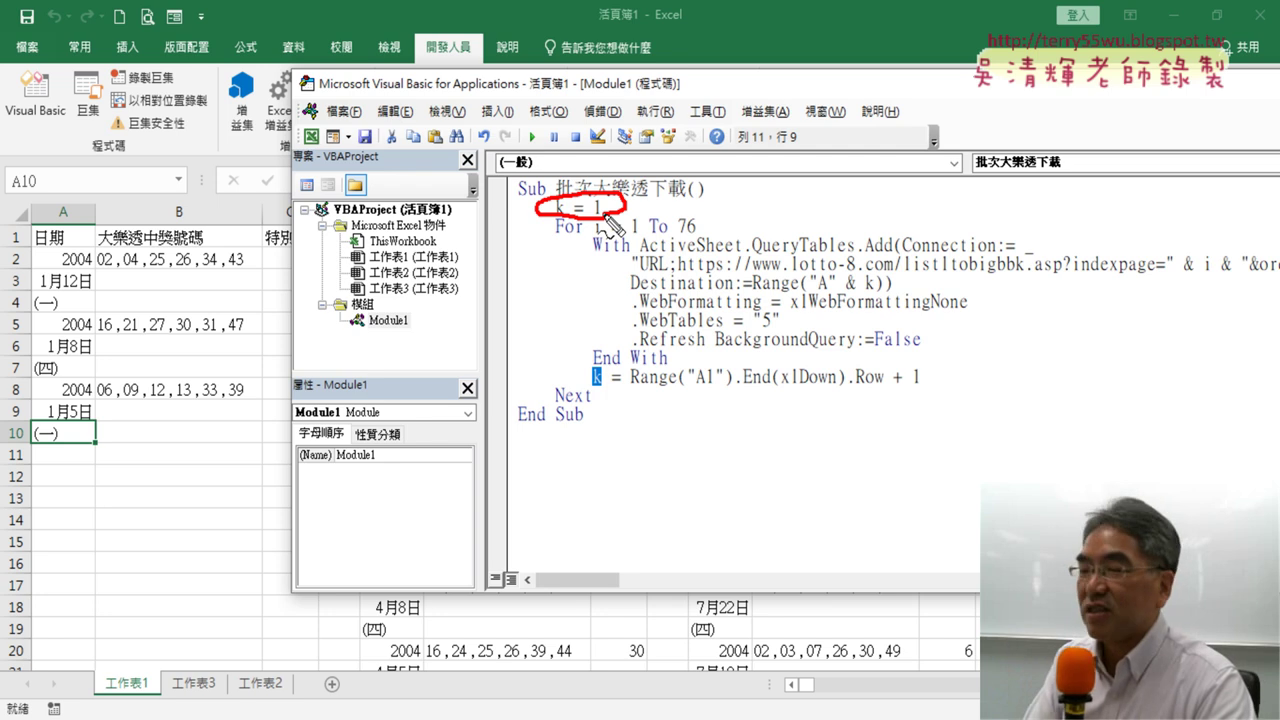
mouse_move(928, 396)
mouse_down()
mouse_move(583, 384)
mouse_move(848, 363)
mouse_move(942, 385)
mouse_move(912, 394)
mouse_up()
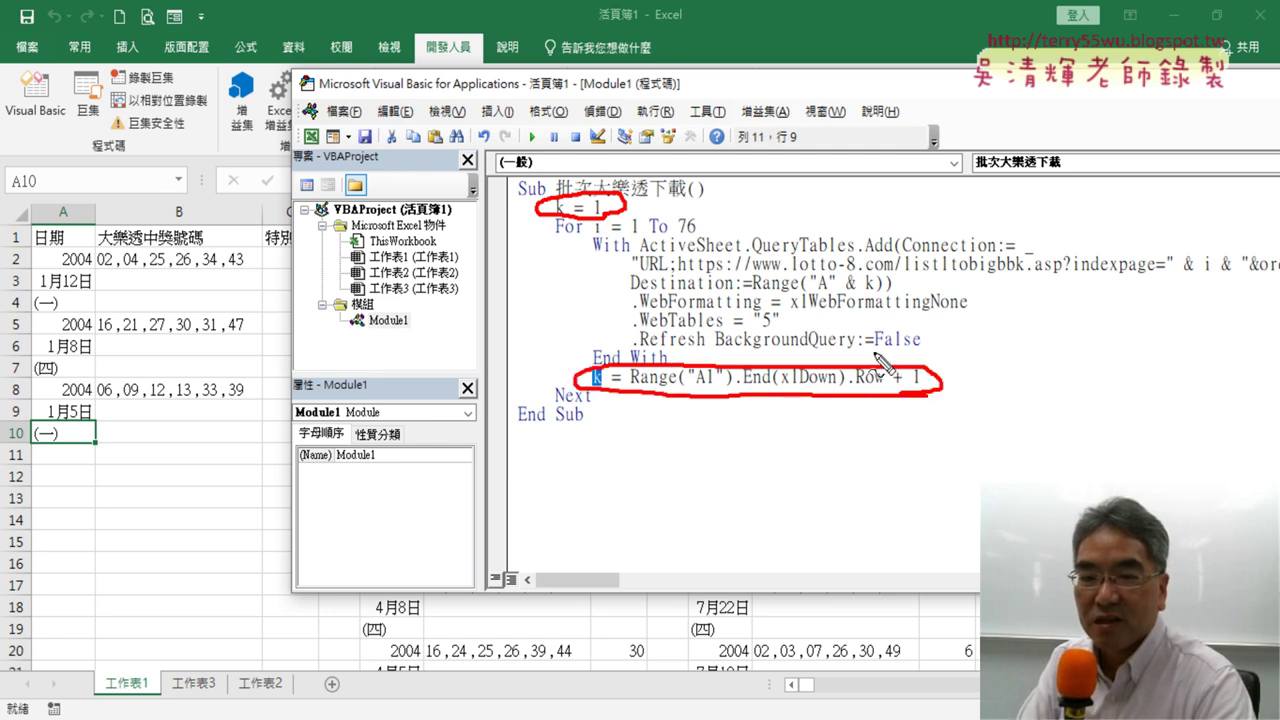
drag(832, 293, 880, 294)
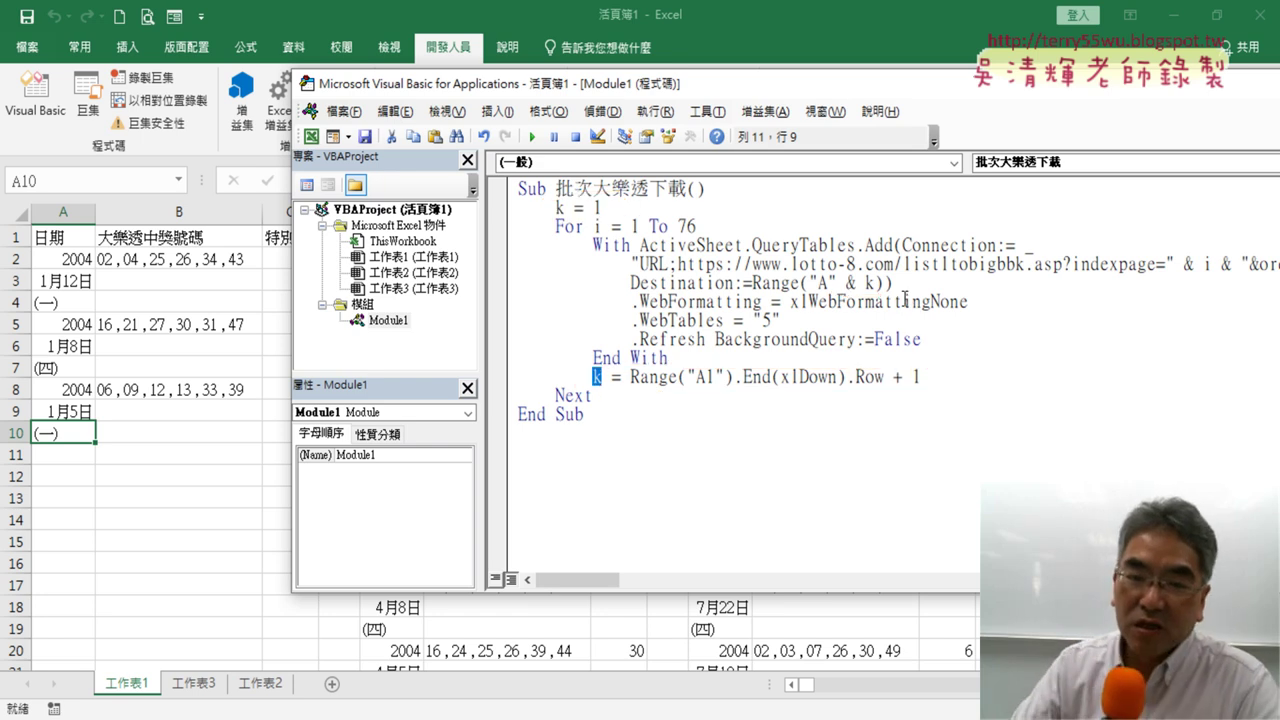
drag(625, 94, 633, 93)
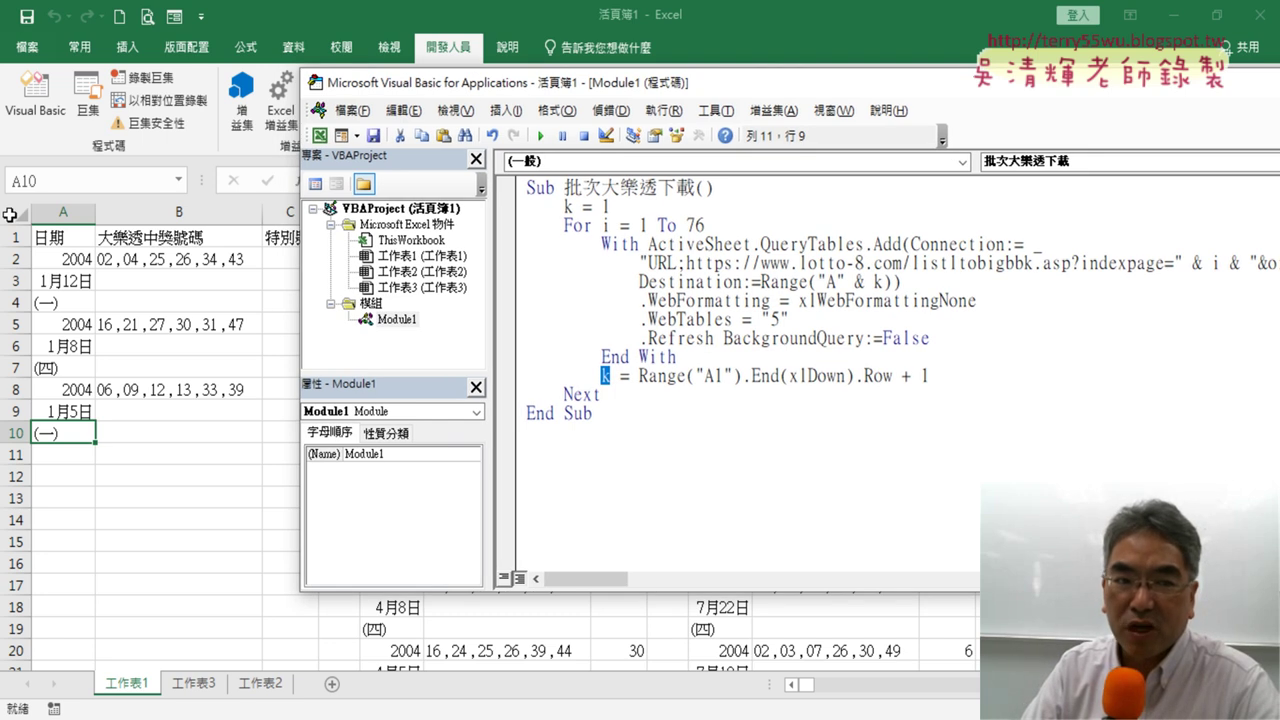
- Add an indented Cells.Clear line below the Sub heading, with a blank line above it
click(761, 194)
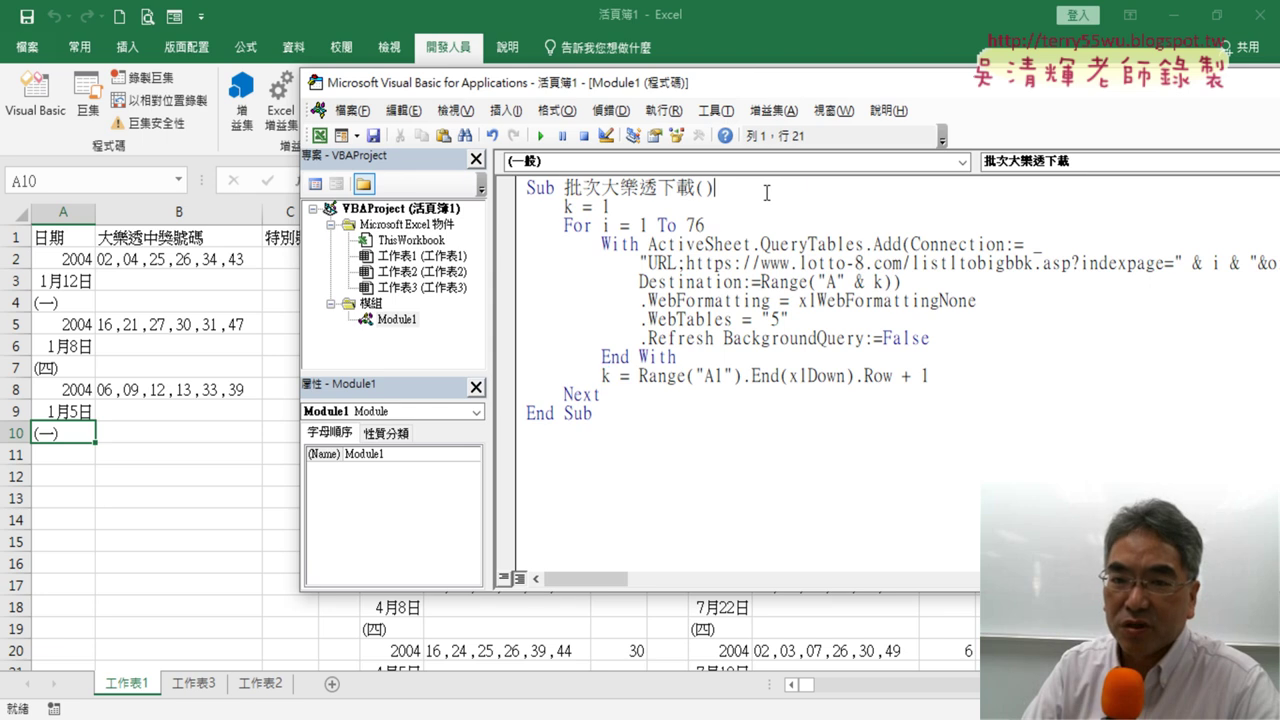
key(Return)
key(Tab)
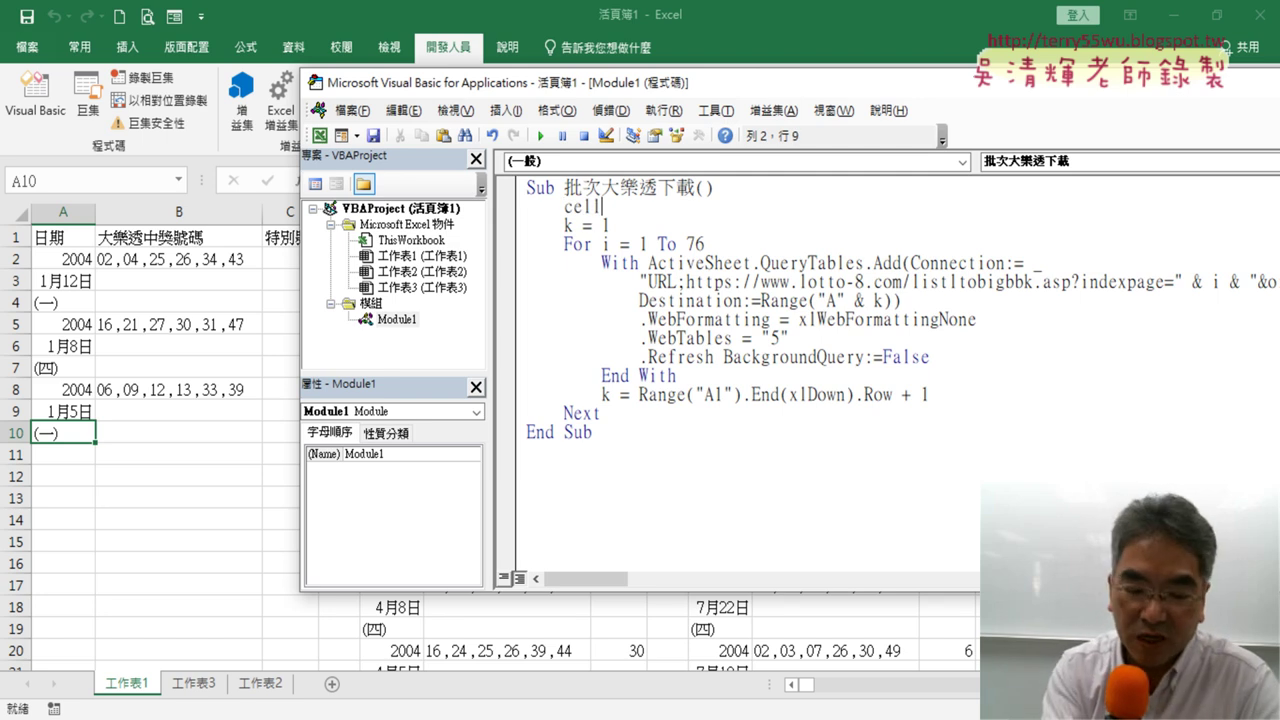
text(s)
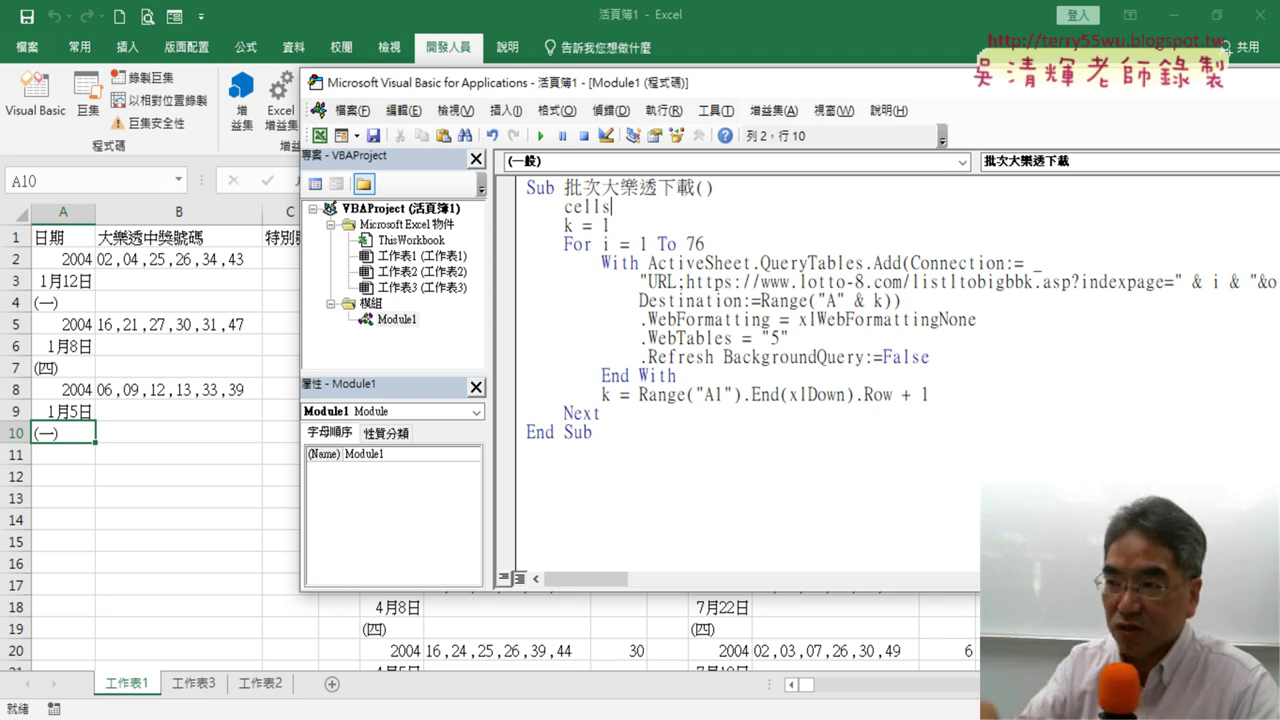
text(.)
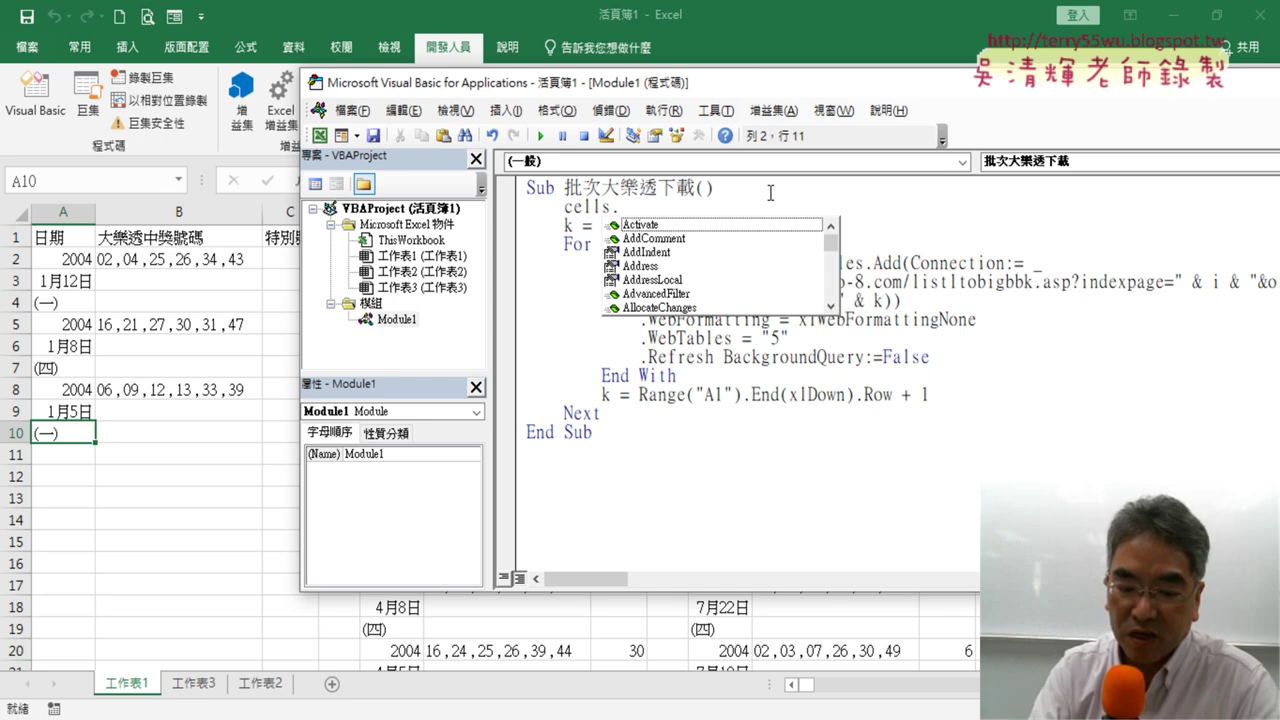
text(c)
key(Down)
key(Down)
key(Down)
key(Down)
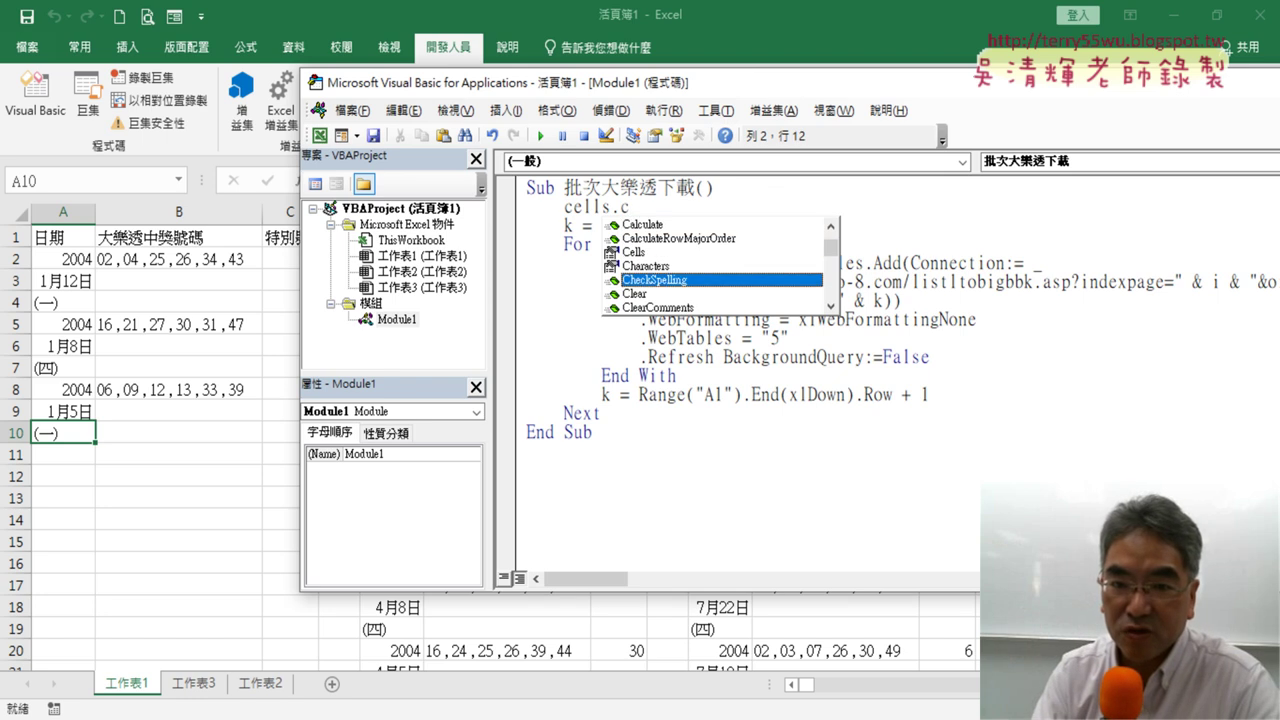
key(Down)
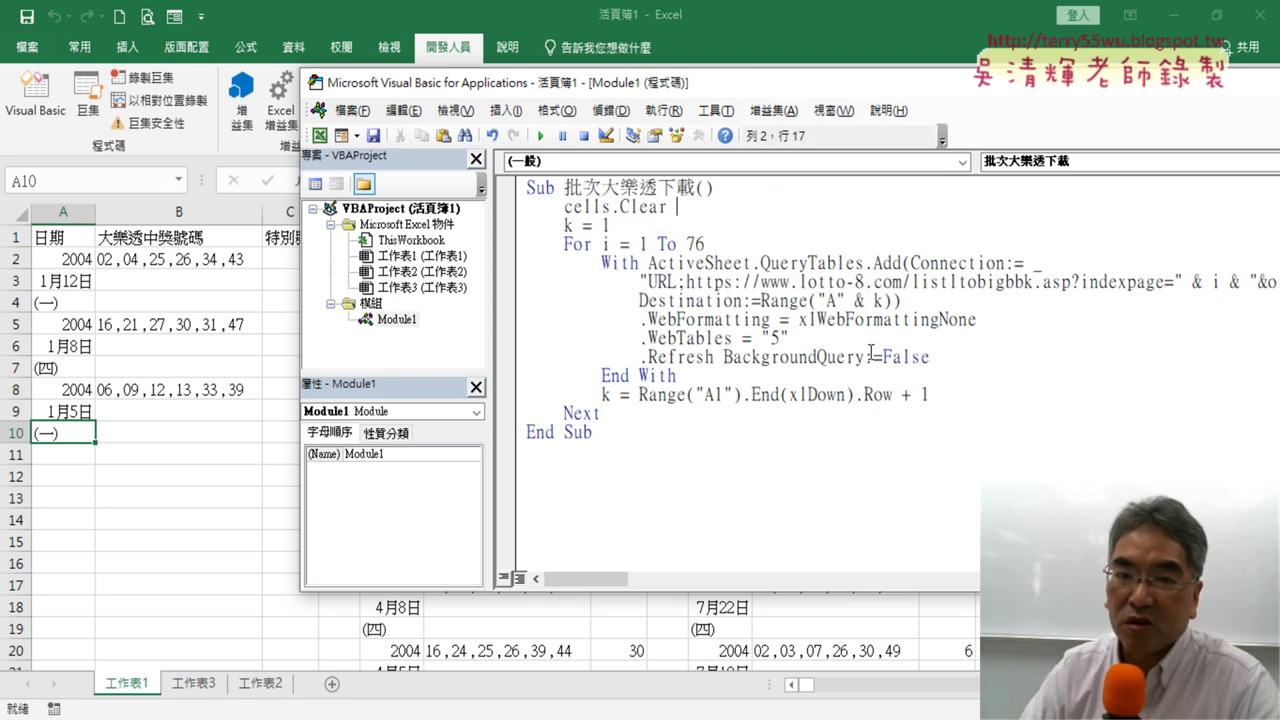
drag(721, 207, 560, 203)
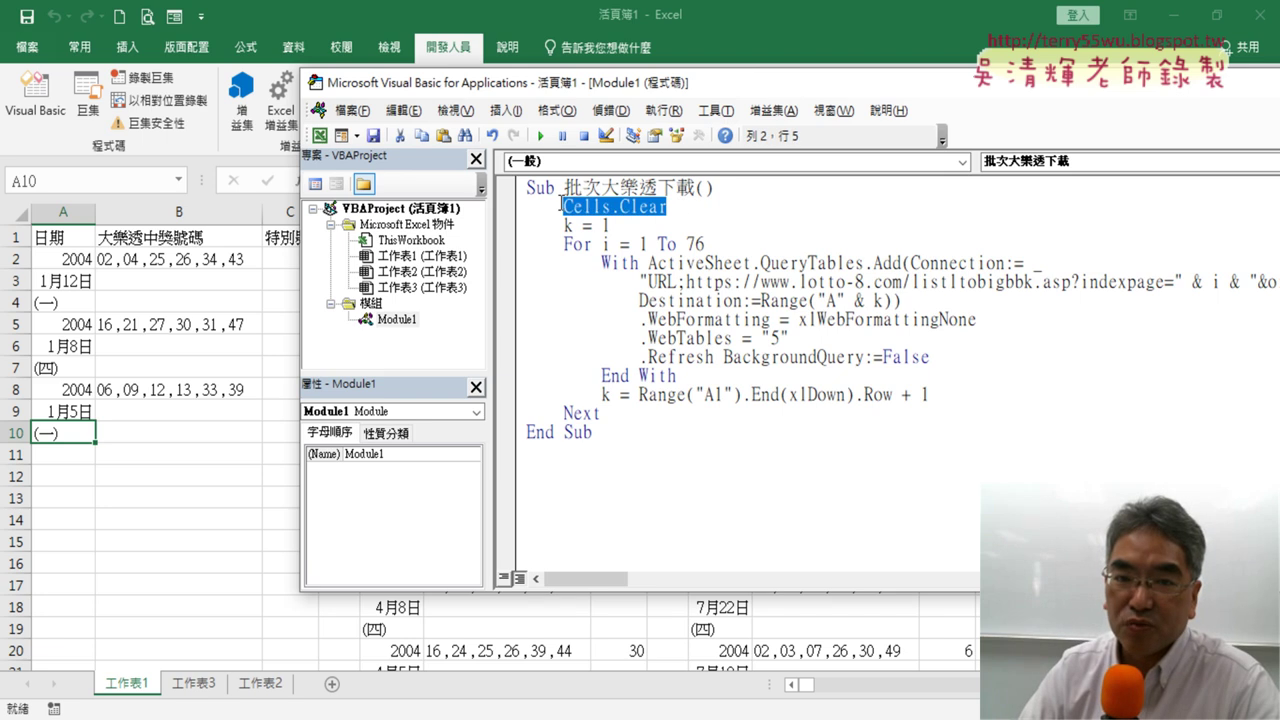
click(725, 195)
key(Return)
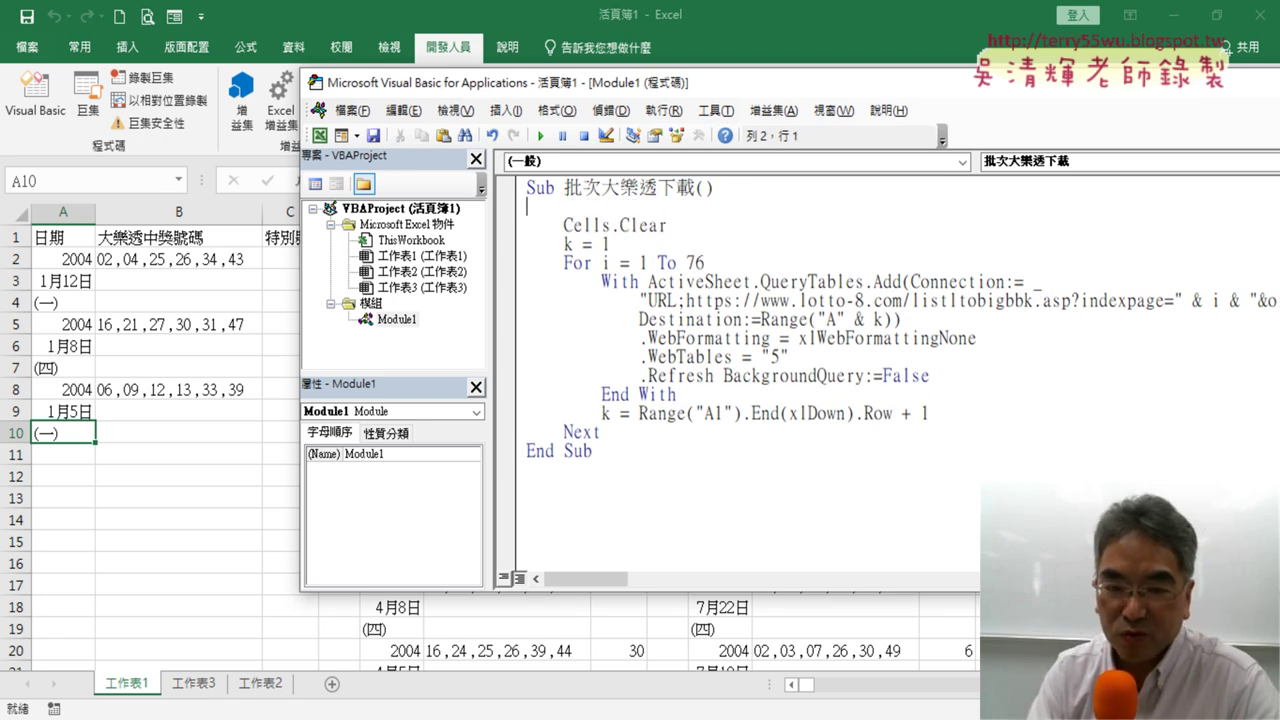
- Type the comment '清除所有工作表資料 on the new line above Cells.Clear
key(Tab)
text(ㄘ)
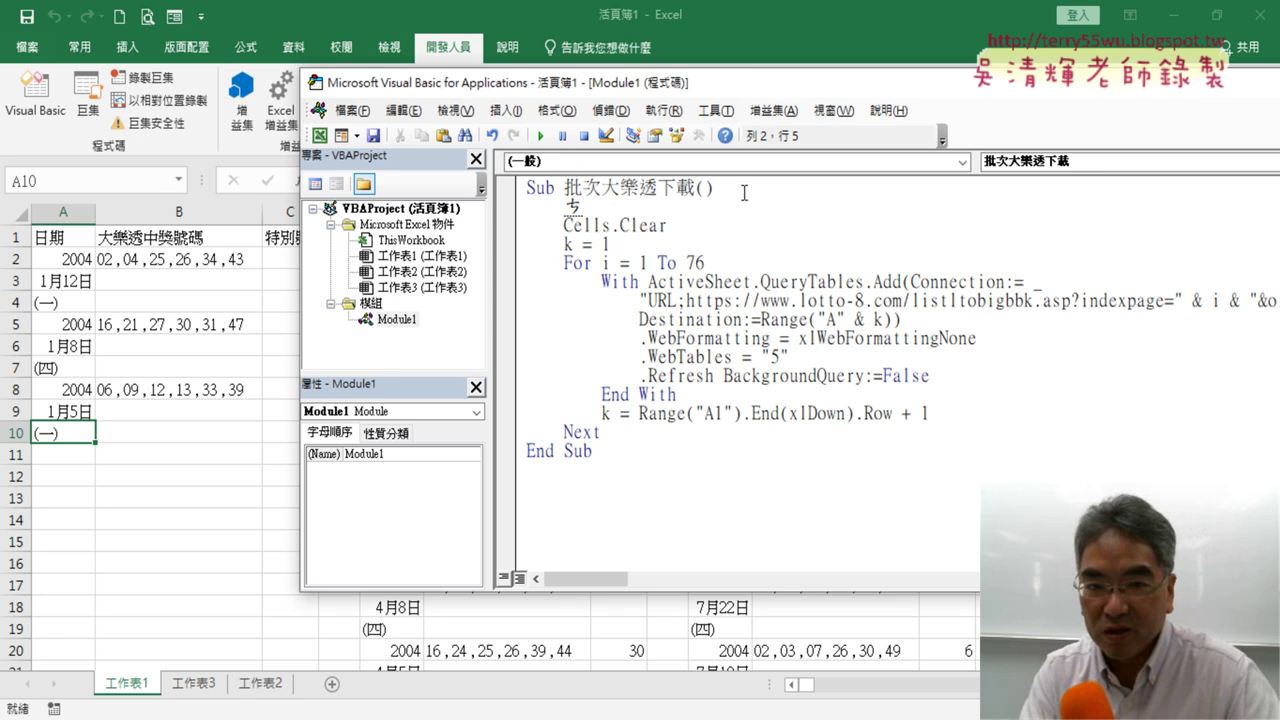
key(BackSpace)
text(')
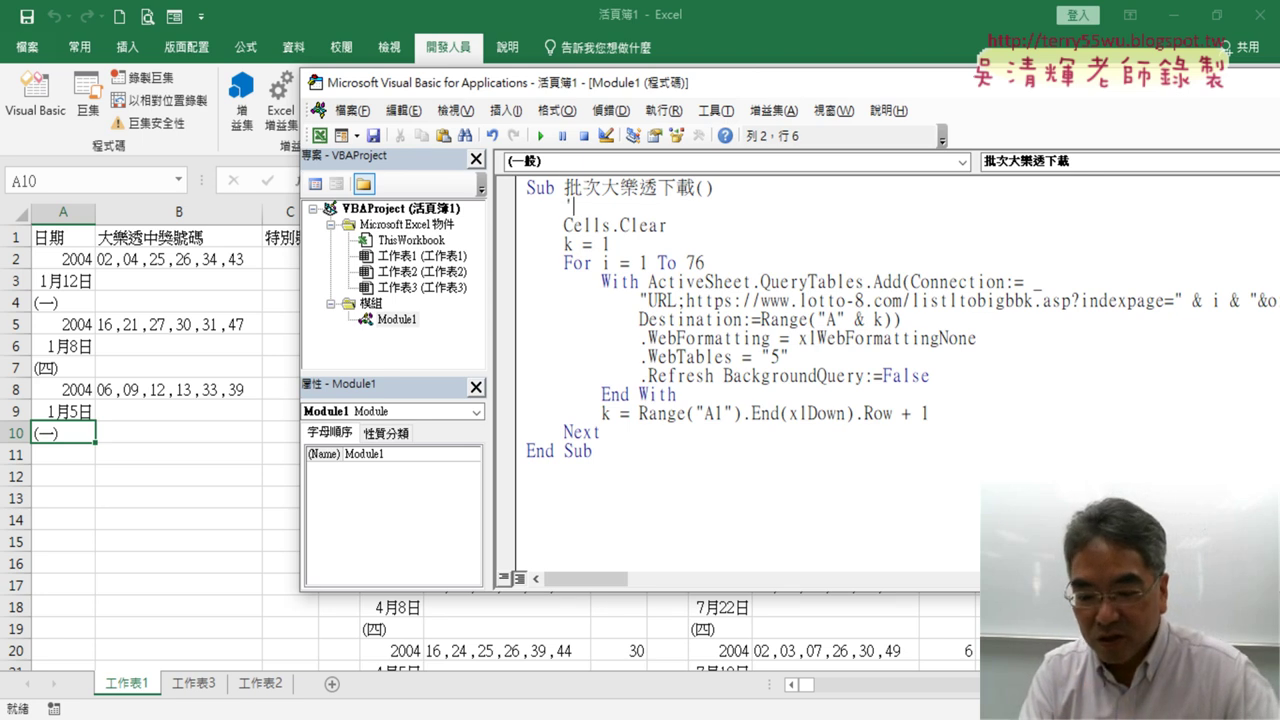
text(ㄑ)
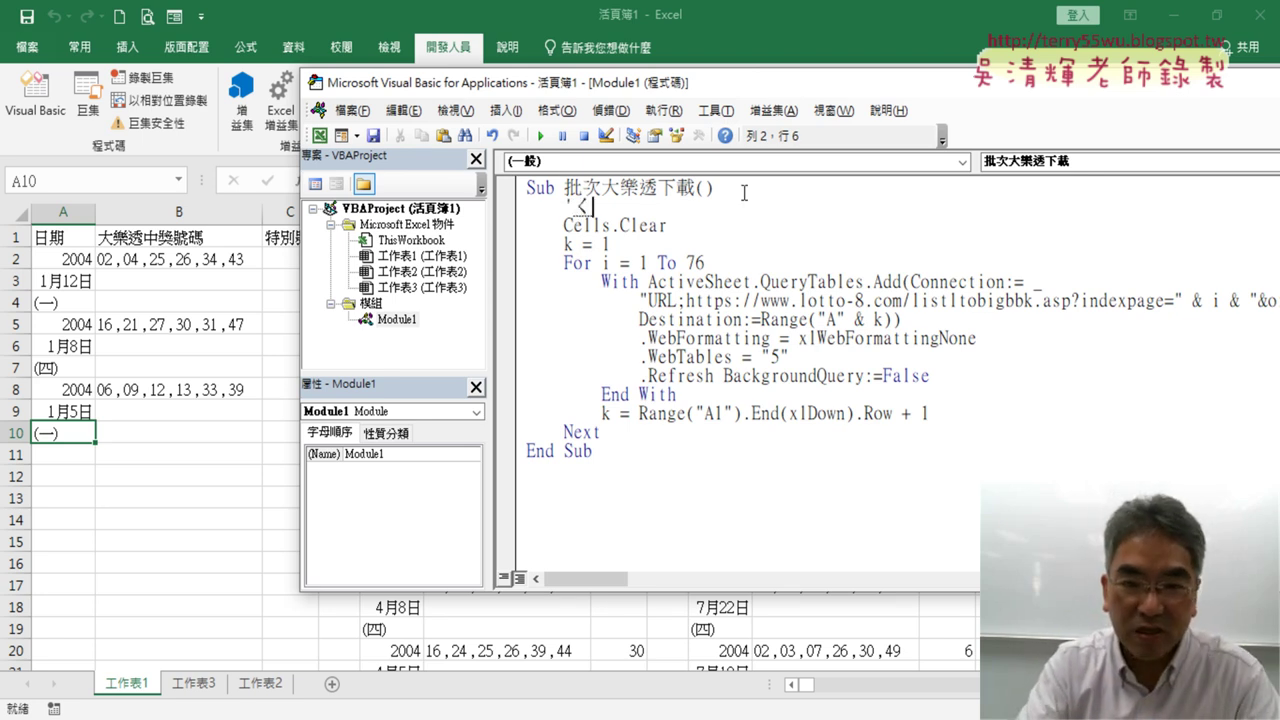
text(ㄥ)
key(space)
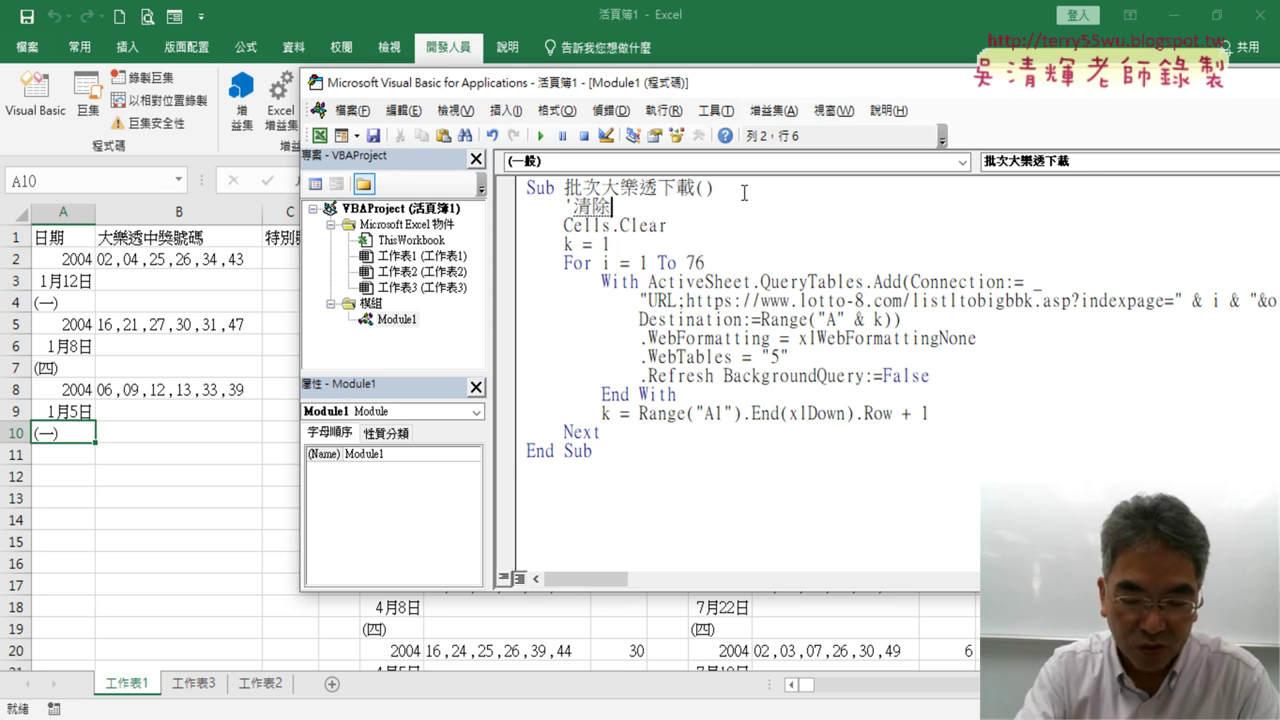
text(ㄛˇㄧㄡˇ)
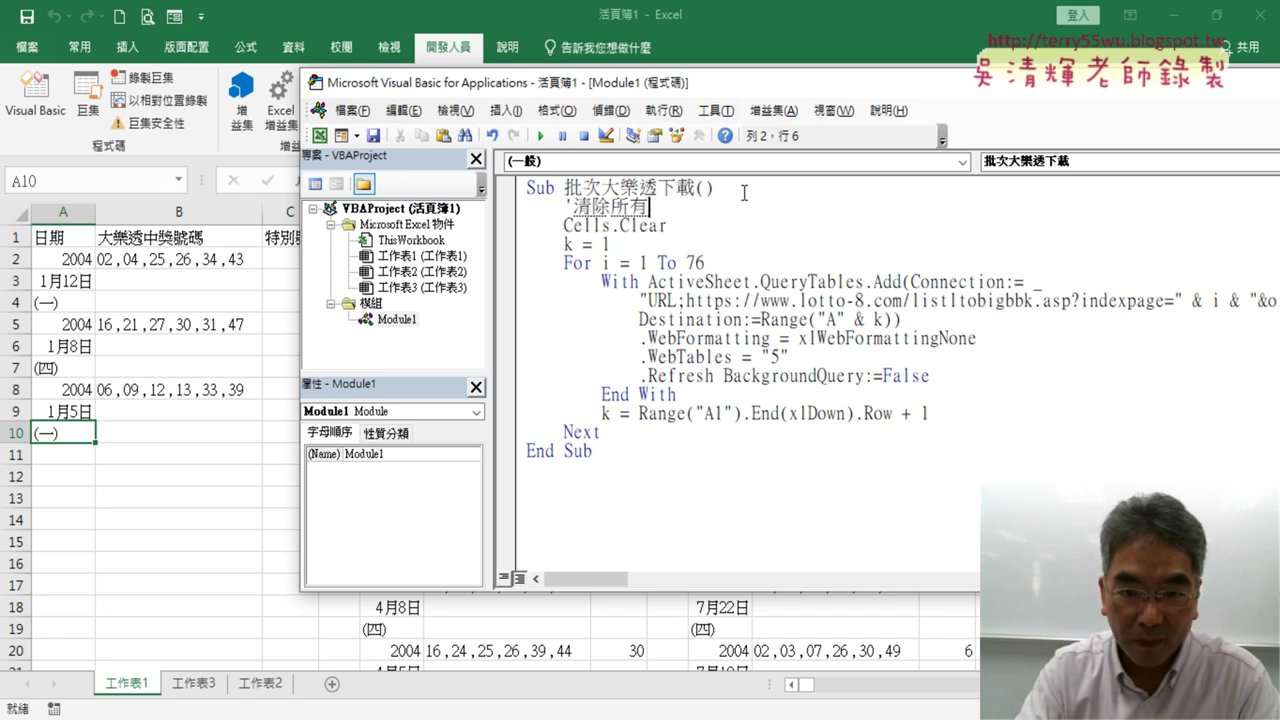
text(ㄌㄧㄠˋ)
key(Return)
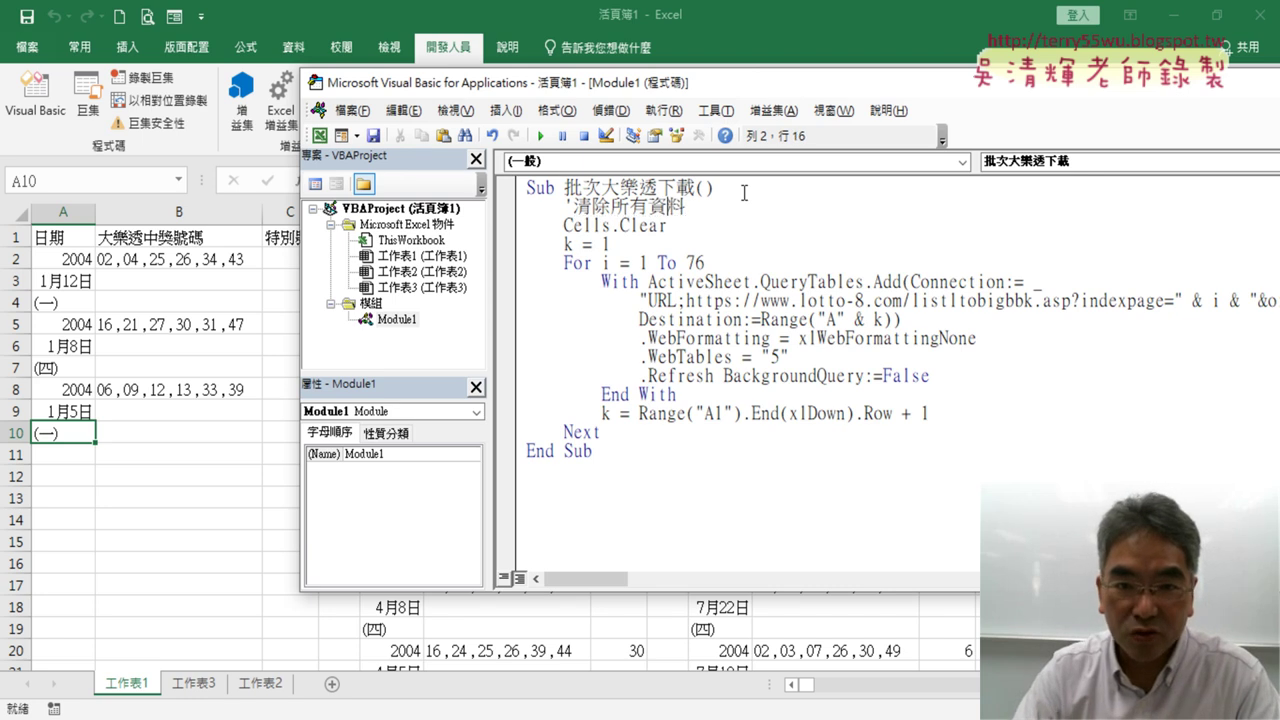
key(BackSpace)
key(BackSpace)
text(ㄍㄨㄥㄗㄨㄛˋ)
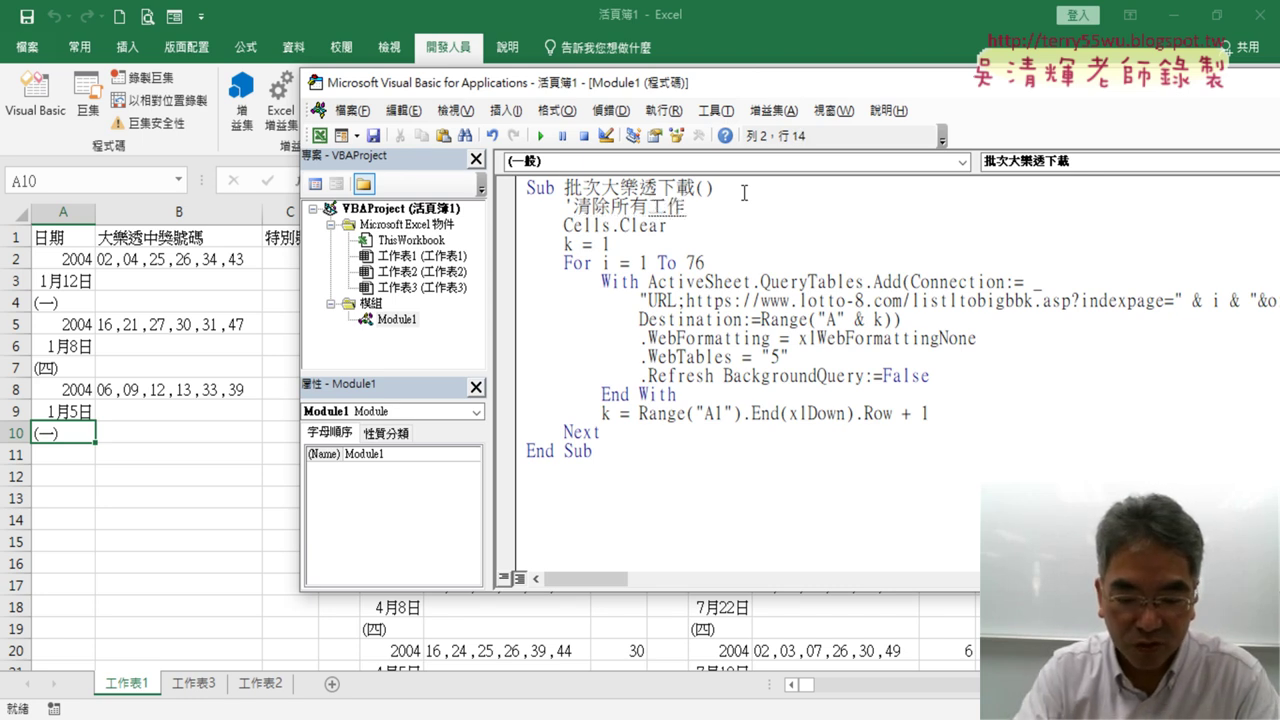
text(ˇㄗ ㄌㄧㄠˋ)
key(Return)
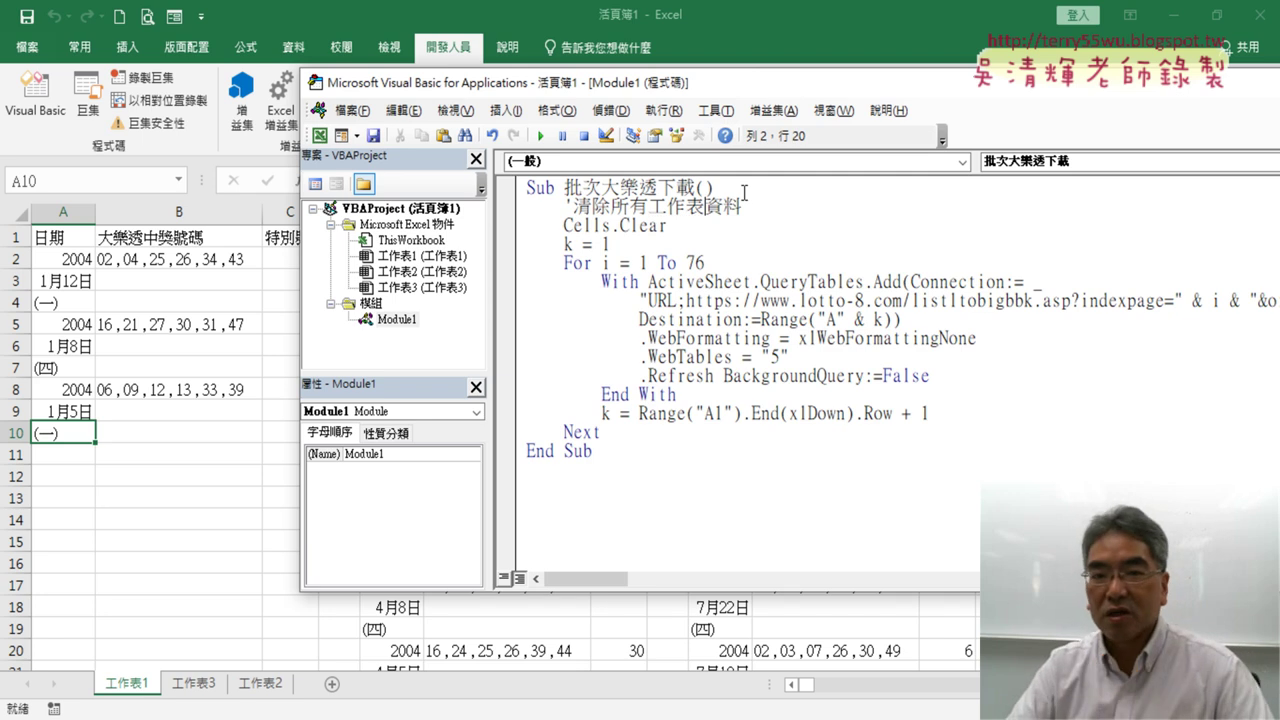
- Highlight the new comment, then add and remove a stray blank line below Cells.Clear
click(788, 262)
drag(742, 206, 568, 206)
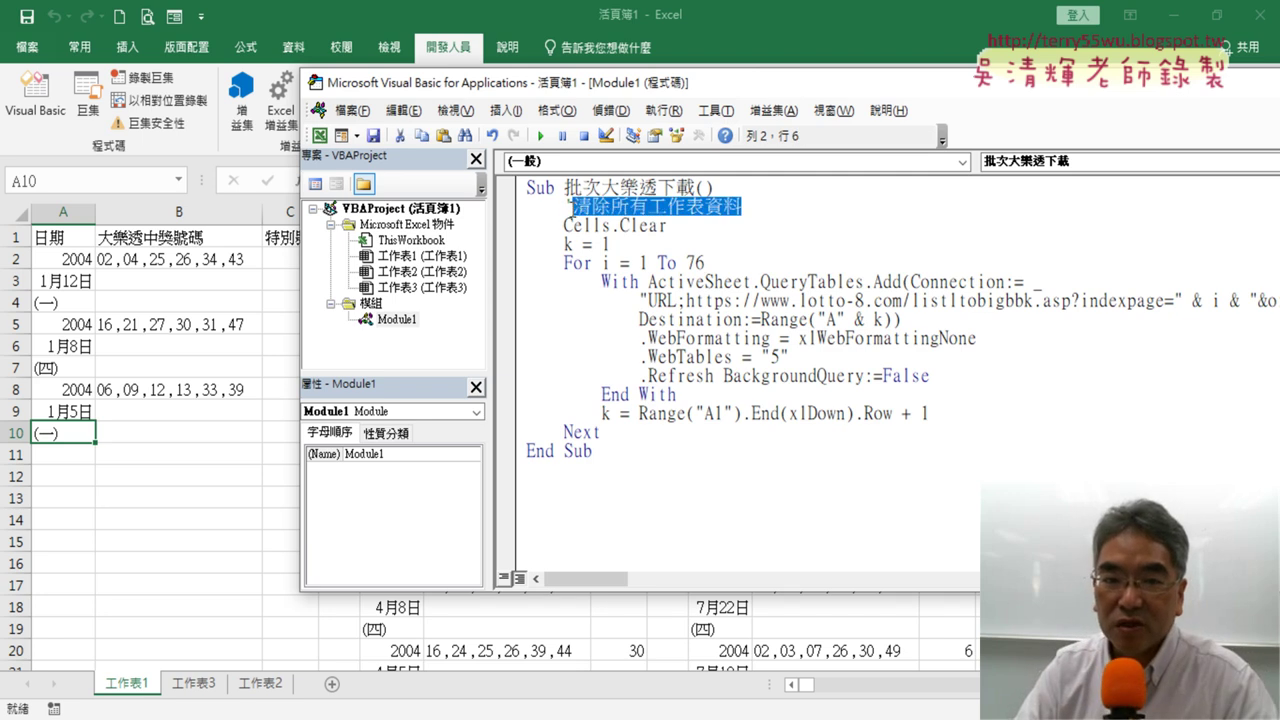
click(641, 248)
key(Return)
text(')
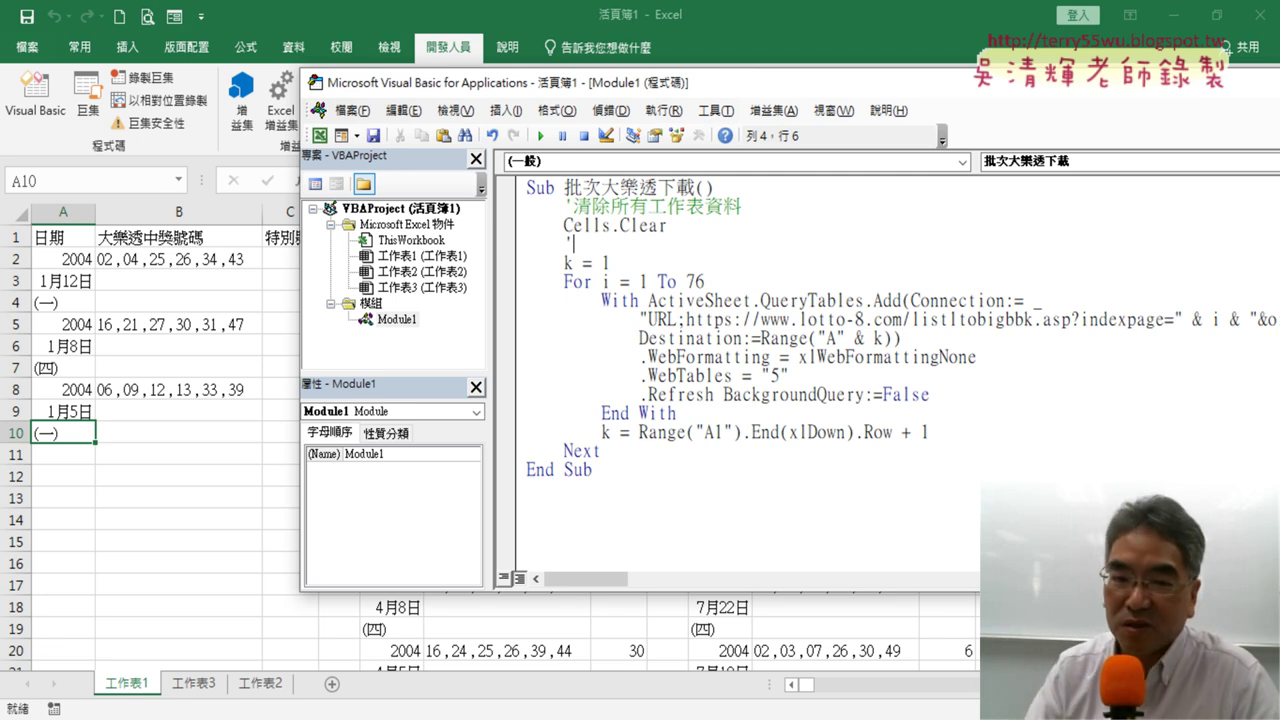
key(BackSpace)
key(BackSpace)
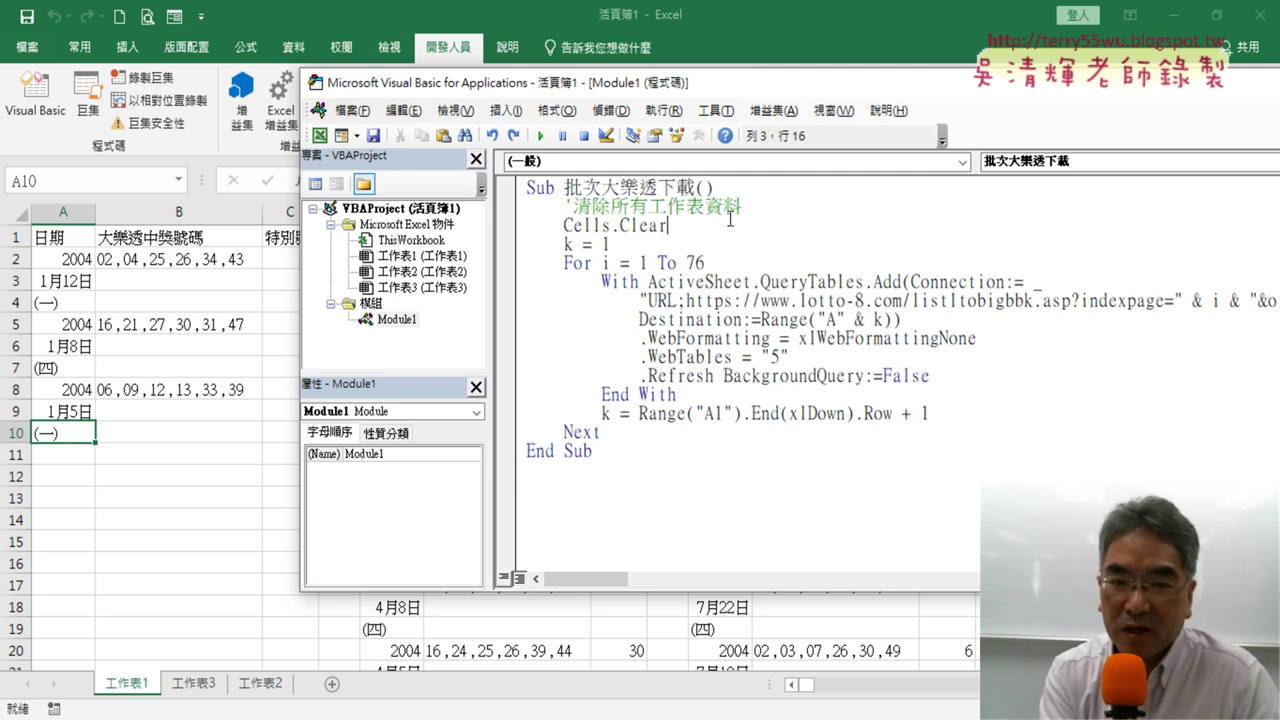
- Move the VBA code window aside to reveal more of the sheet and open the Debug menu
click(785, 298)
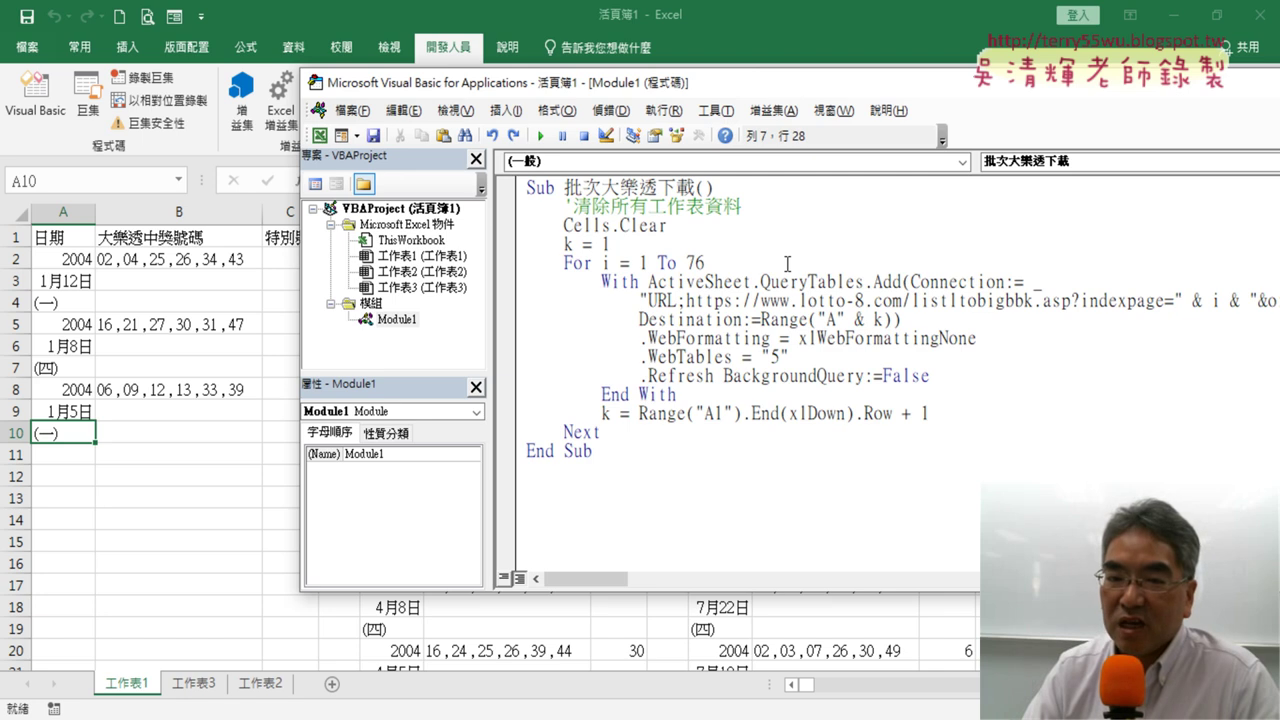
drag(809, 77, 905, 63)
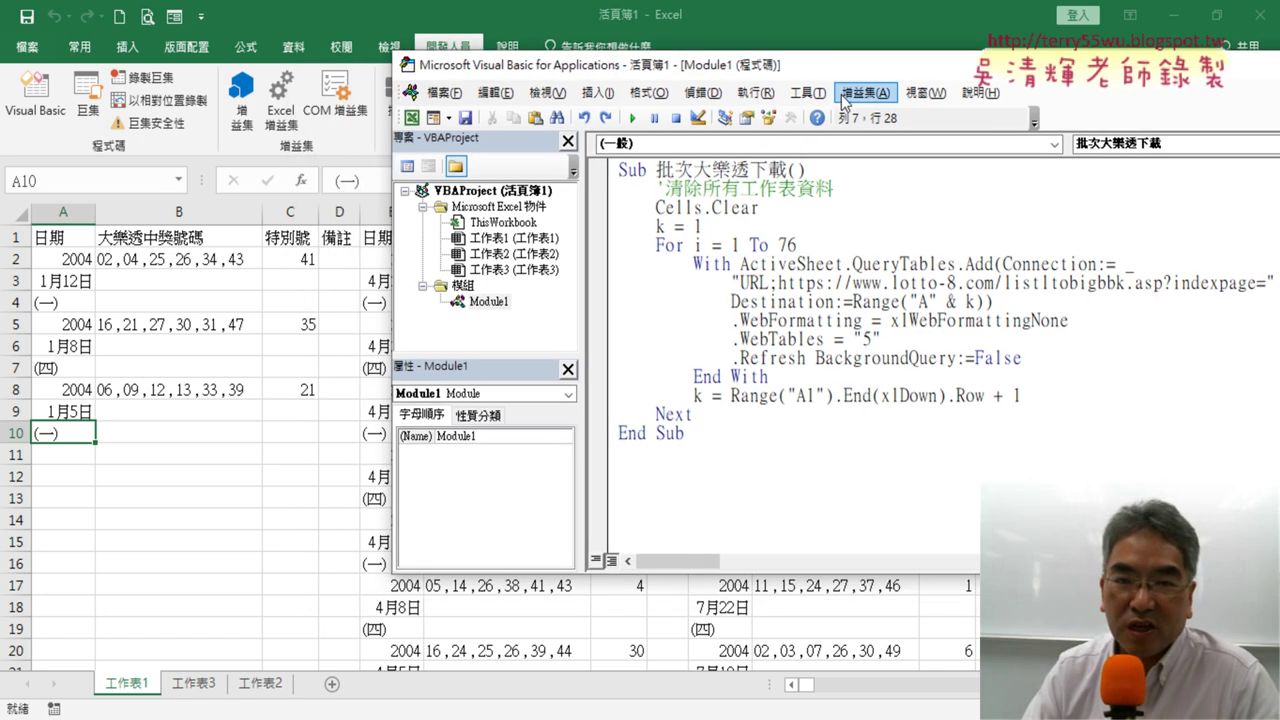
click(822, 94)
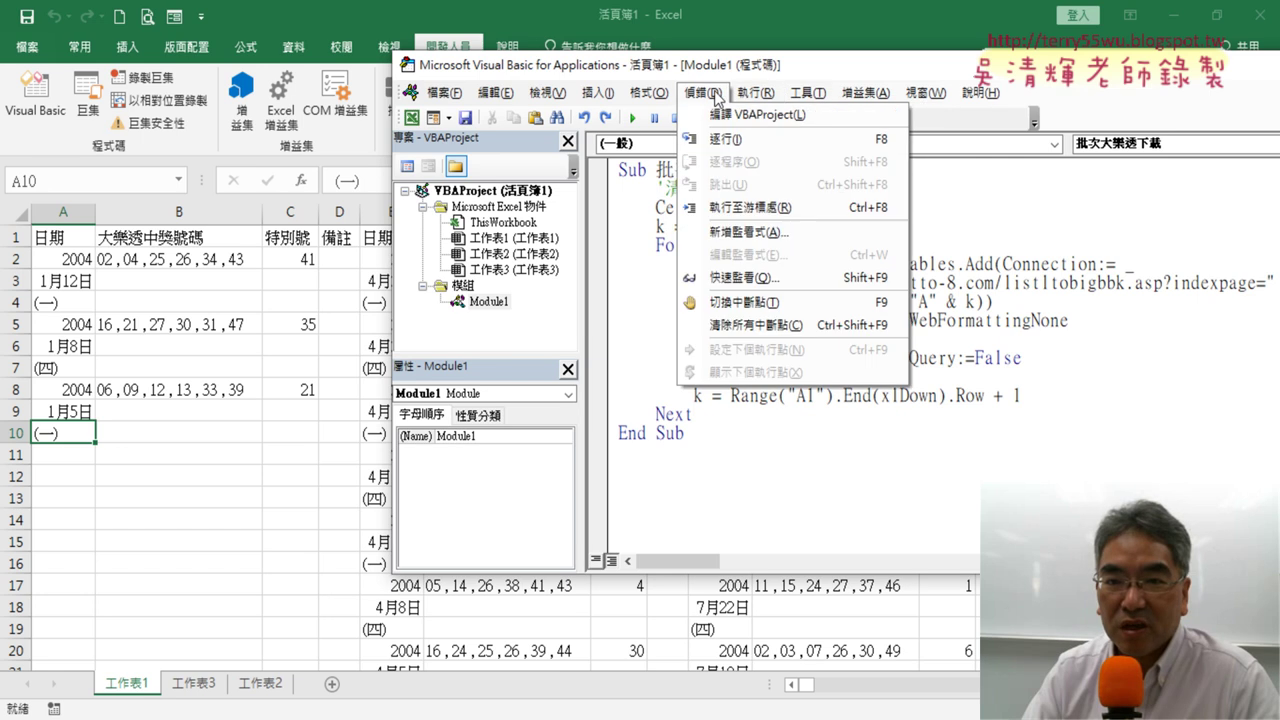
mouse_move(702, 92)
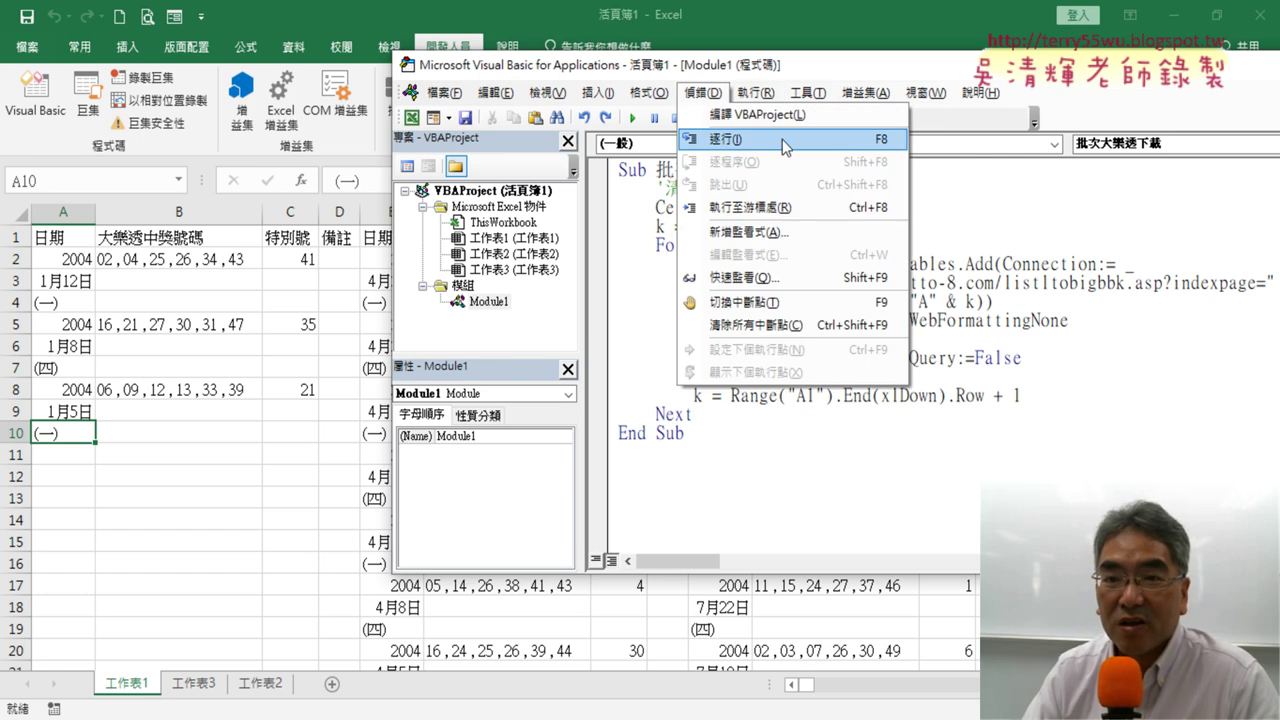
- Start Step Into and run Cells.Clear to empty the sheet, checking the value of k
click(974, 204)
key(F8)
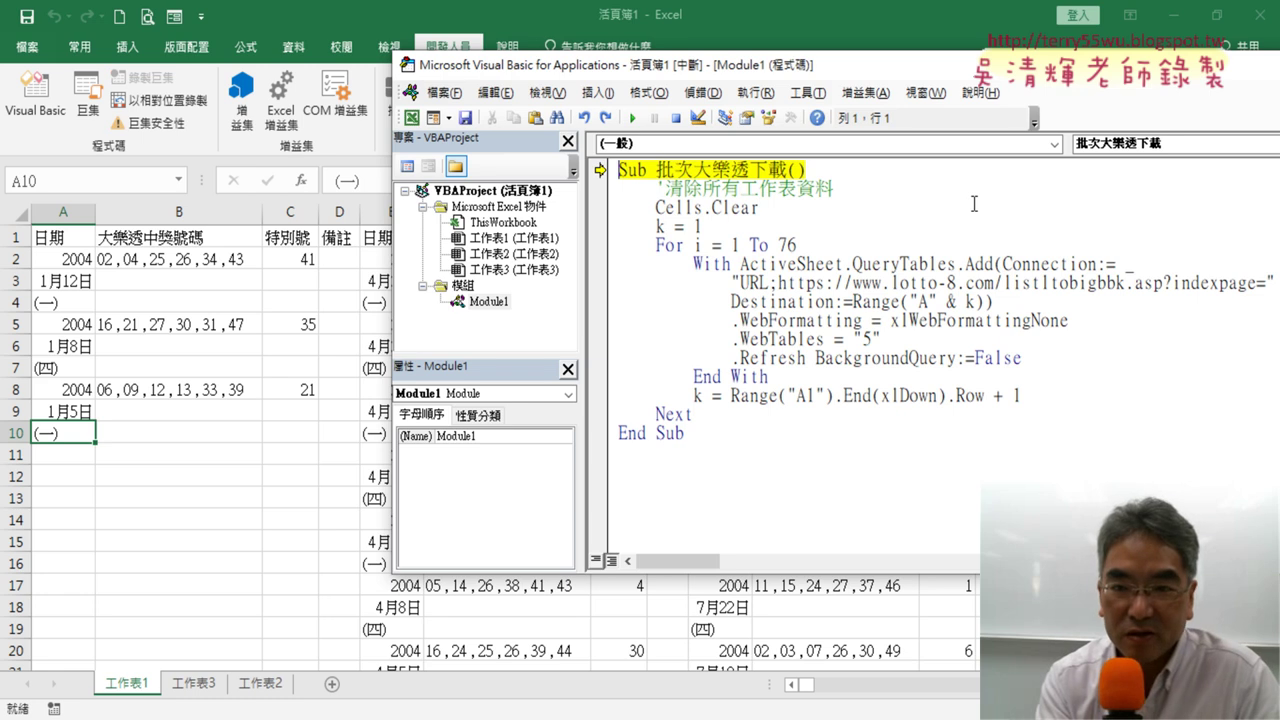
key(F8)
key(F8)
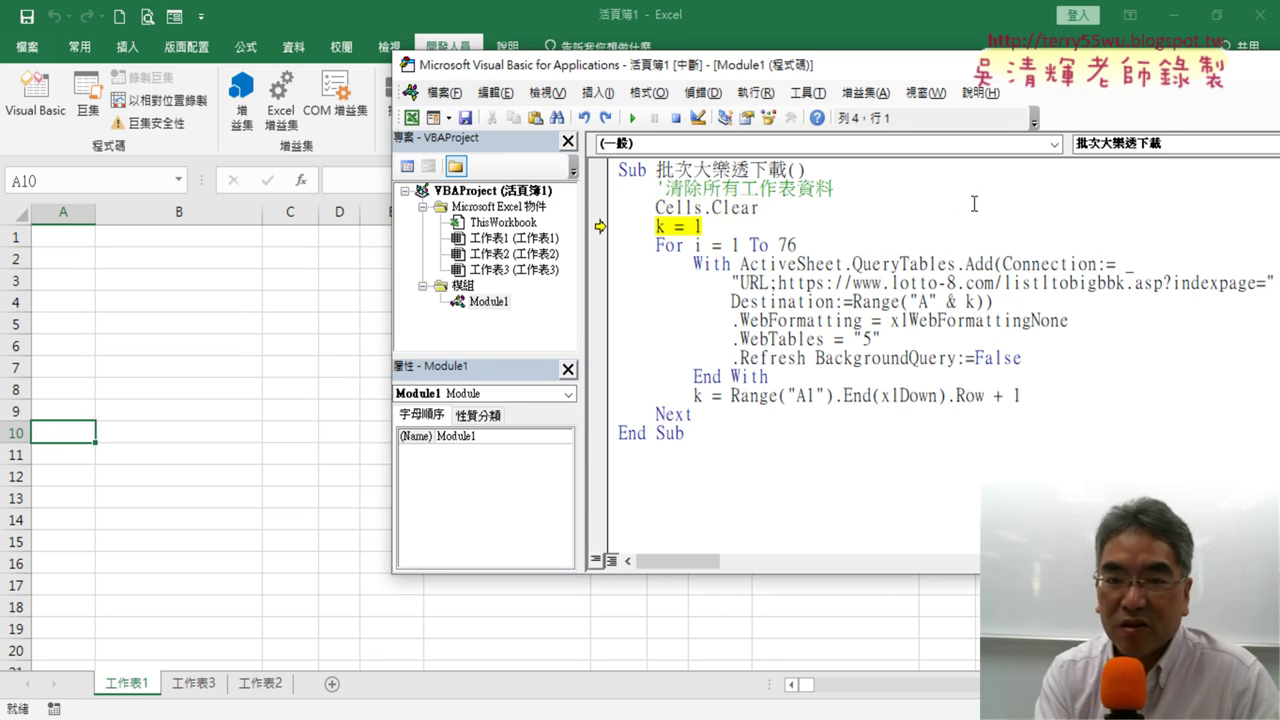
key(F8)
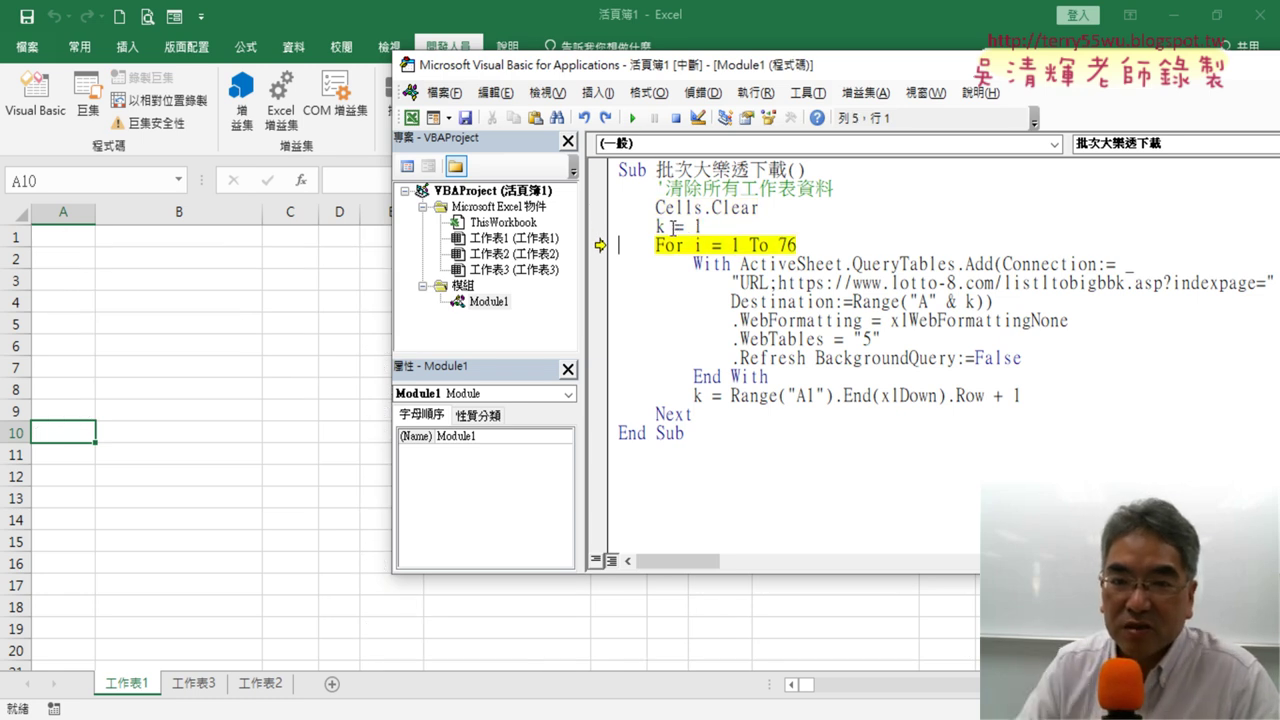
mouse_move(660, 227)
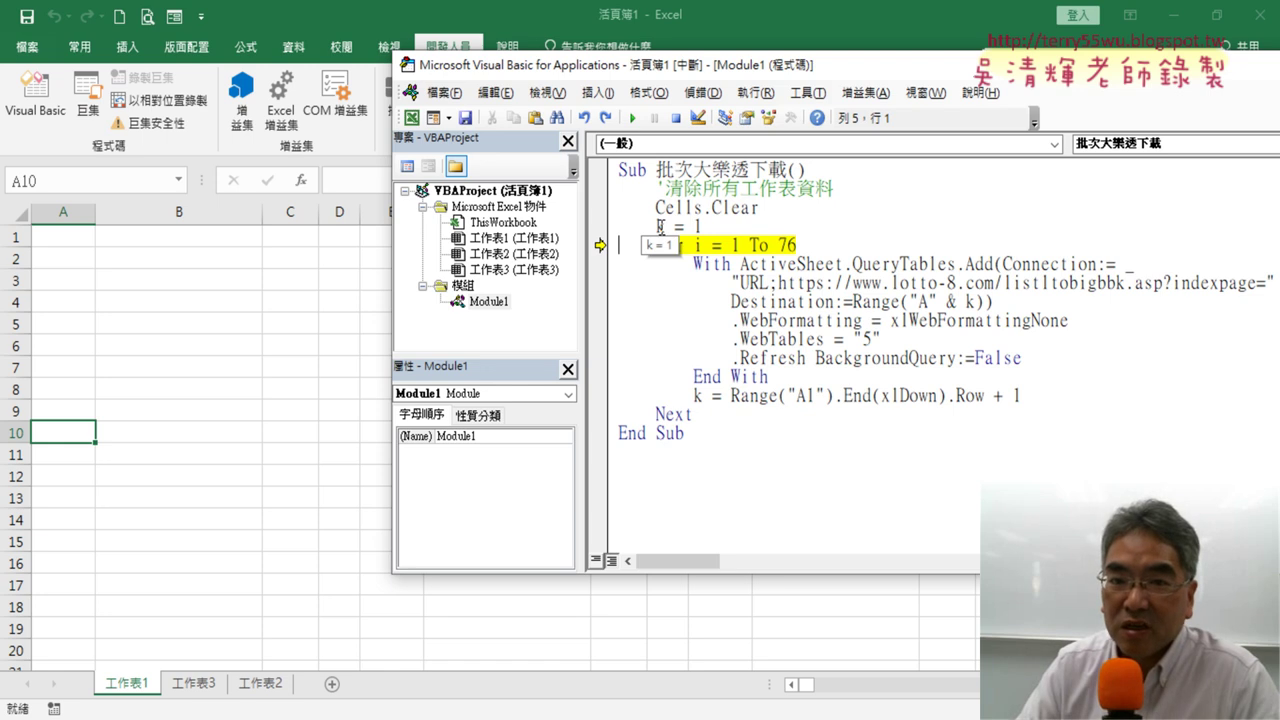
double_click(660, 227)
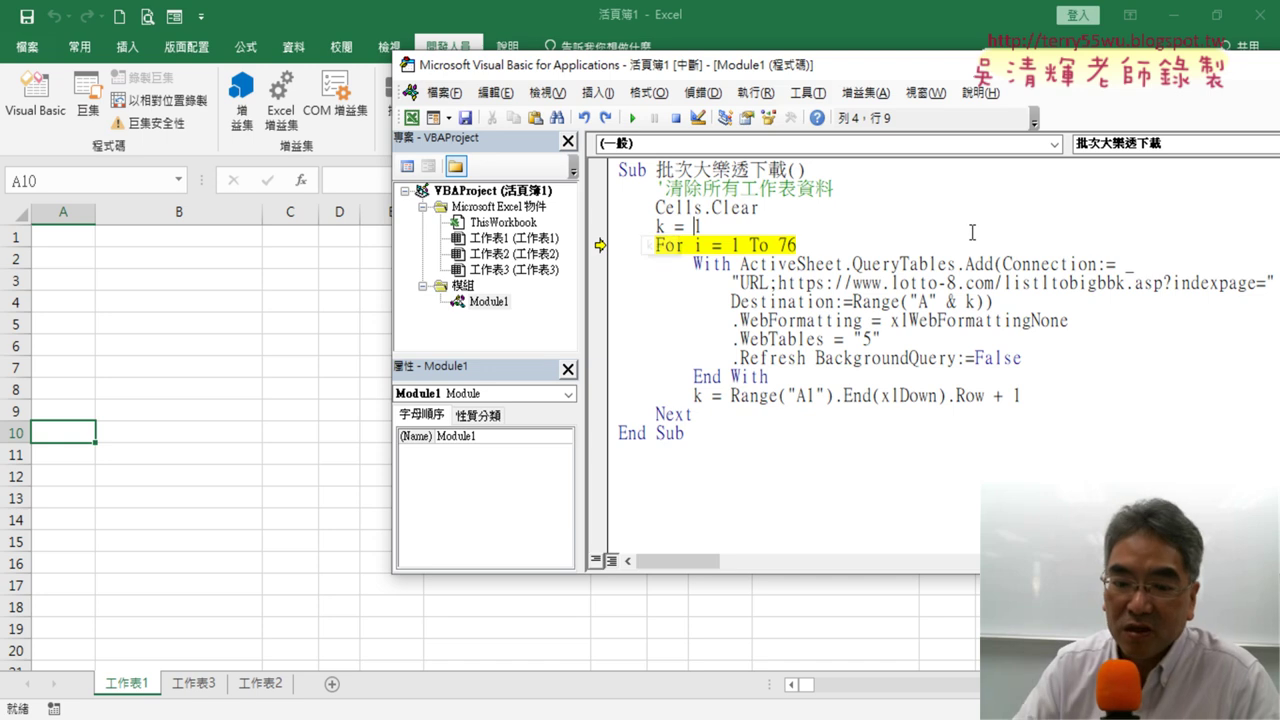
- Step through the QueryTables.Add block to download page 1, then compute the next start row k
key(F8)
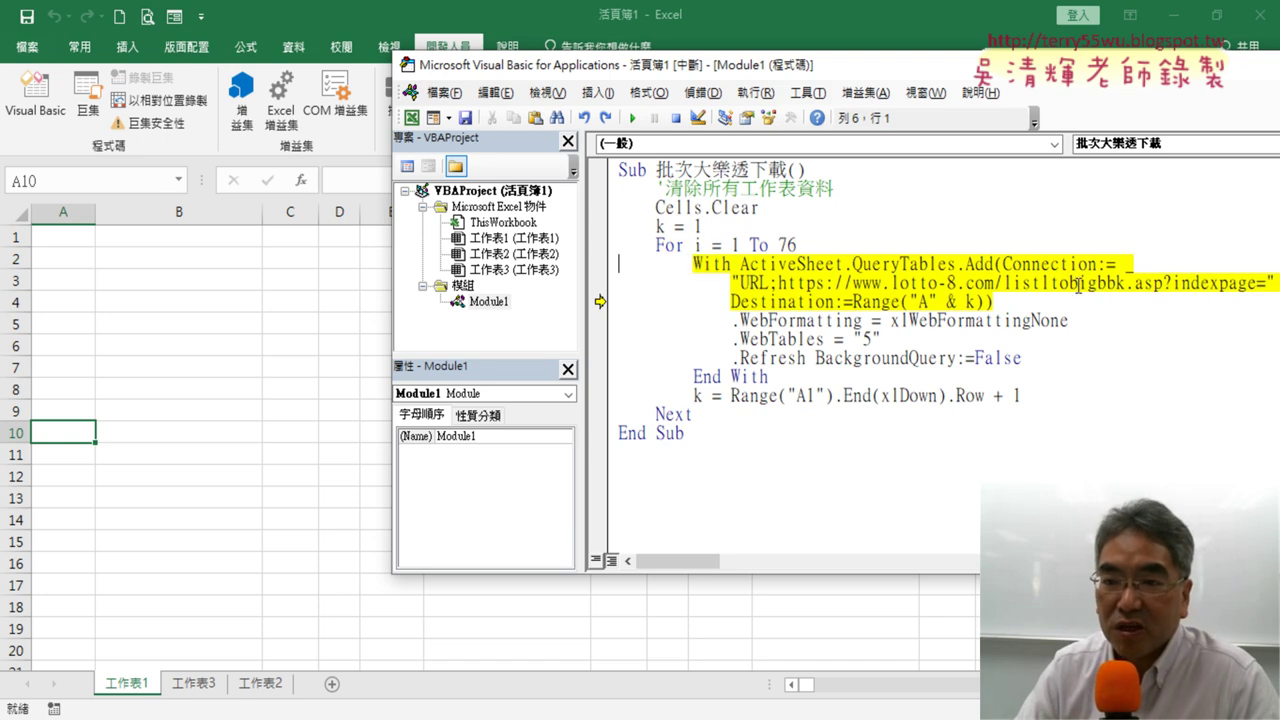
key(F8)
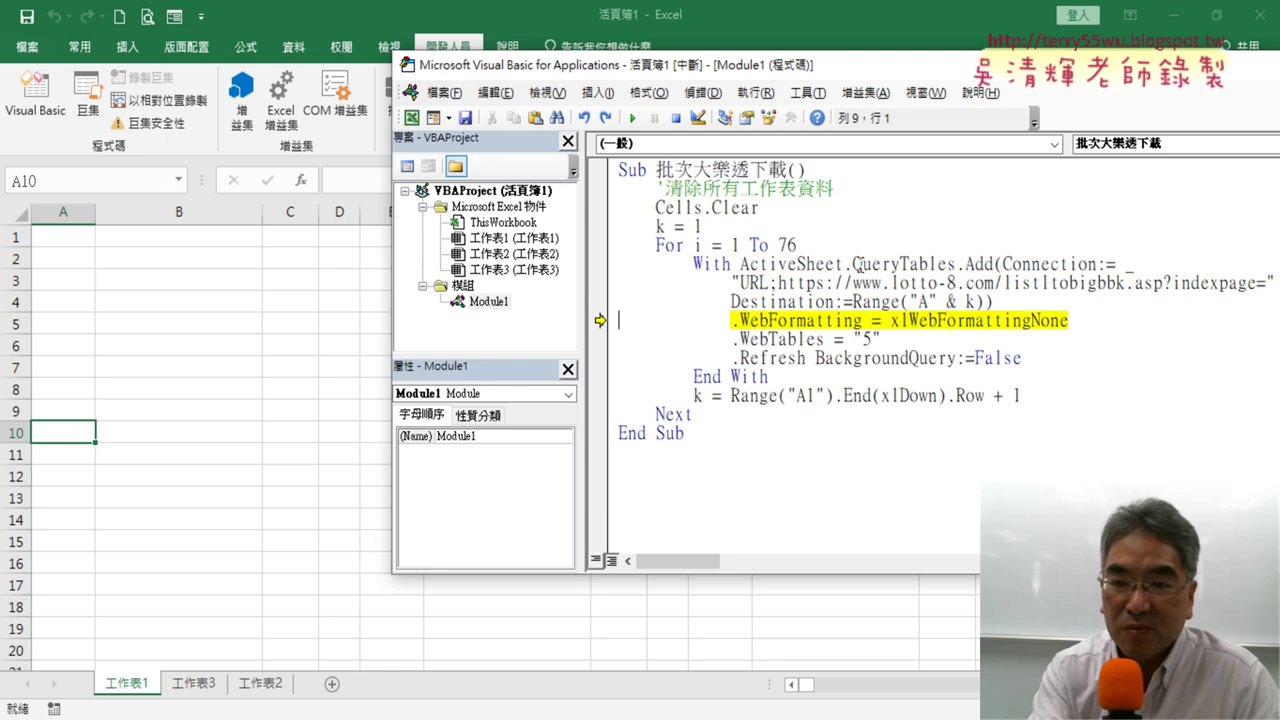
key(F8)
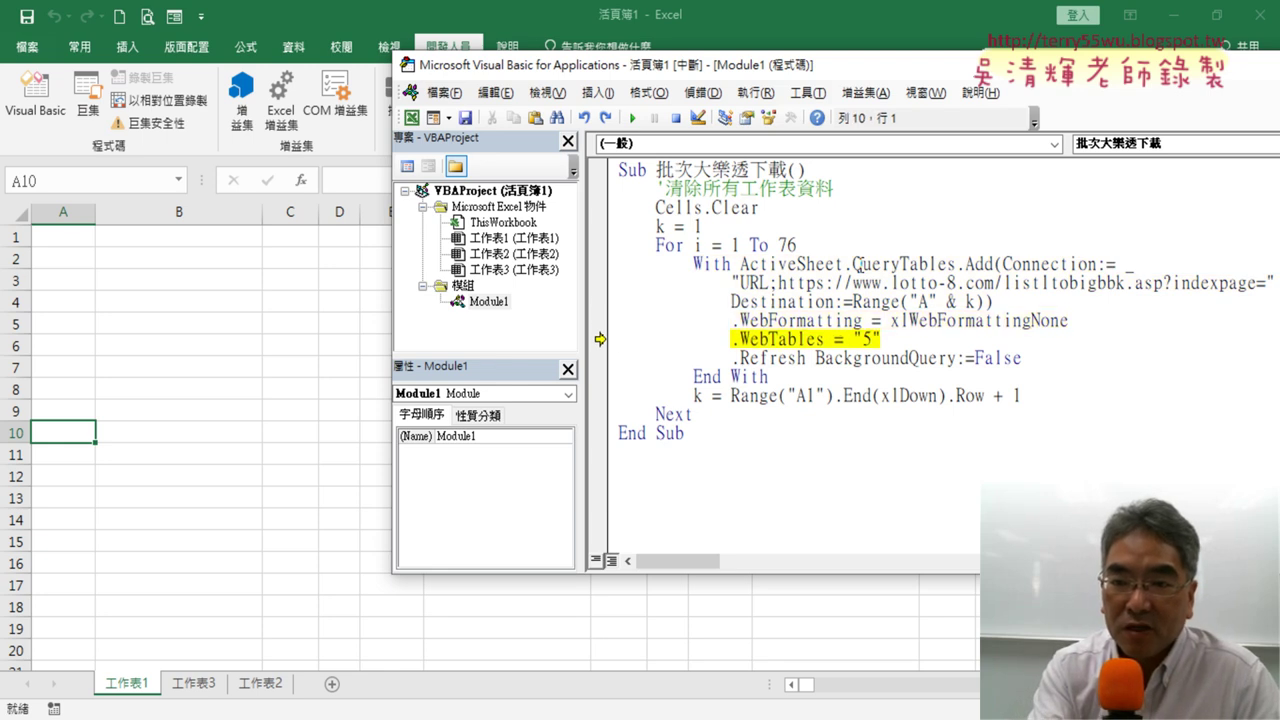
key(F8)
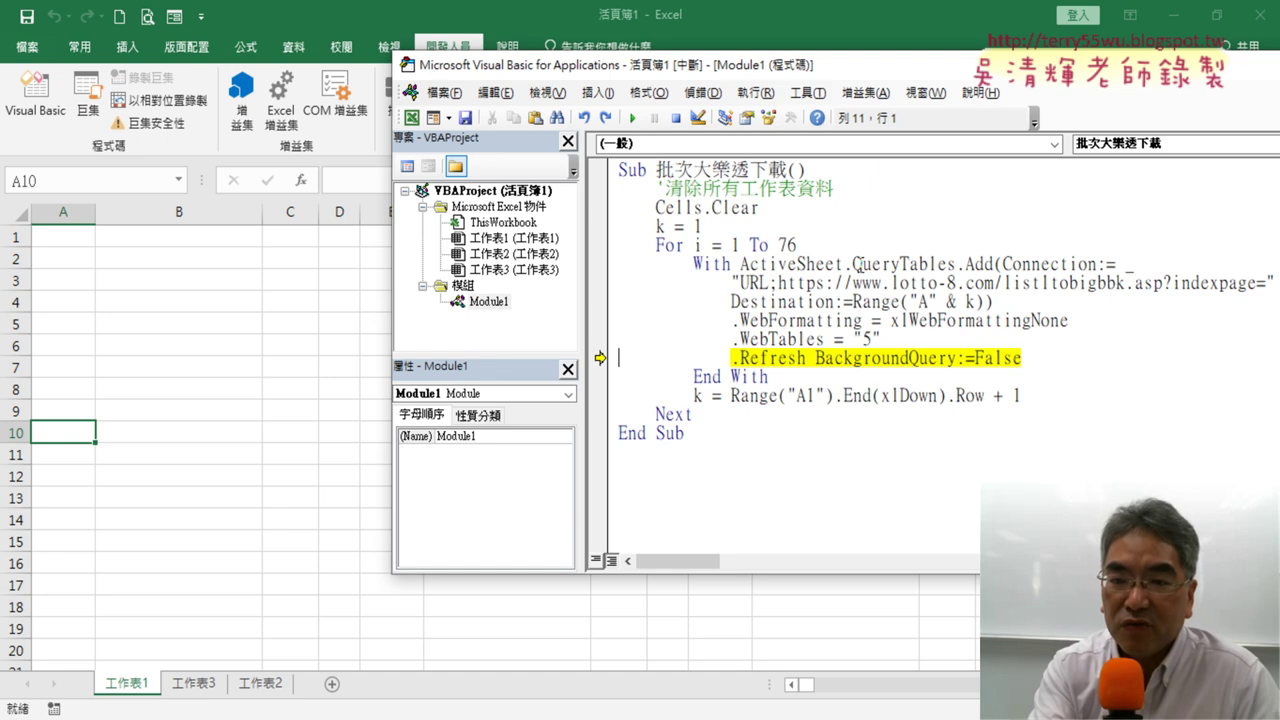
key(F8)
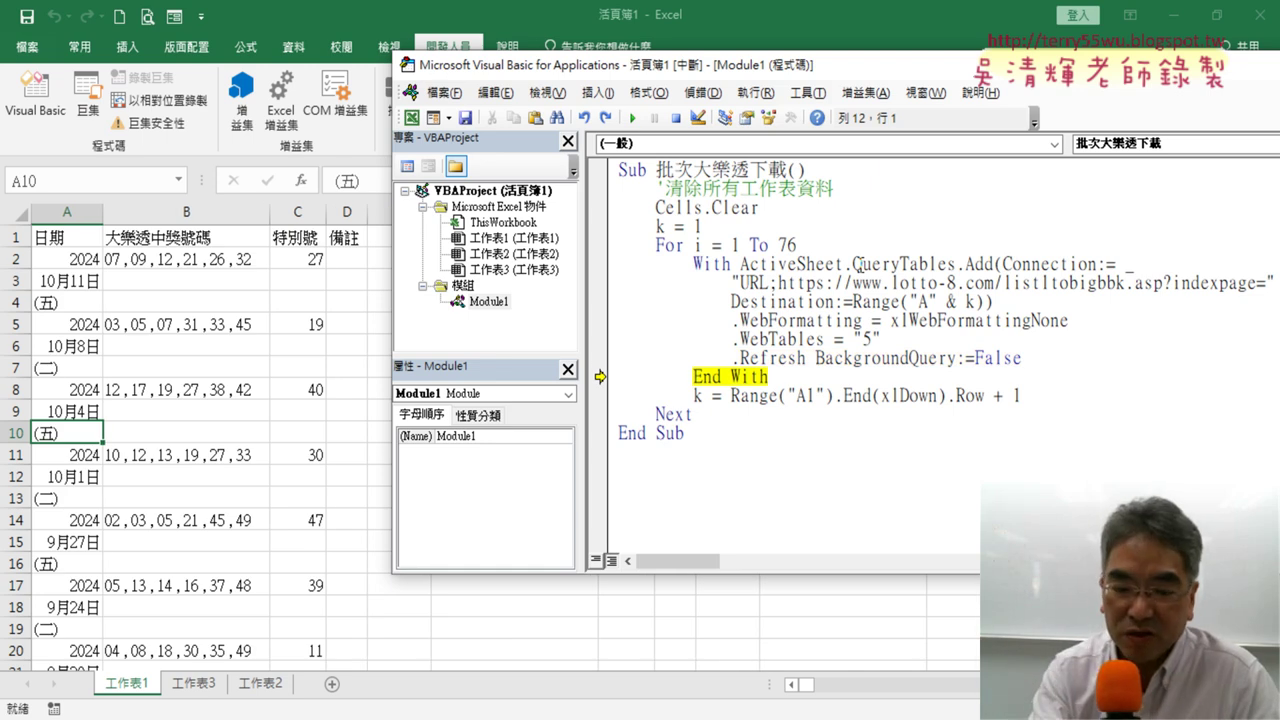
key(F8)
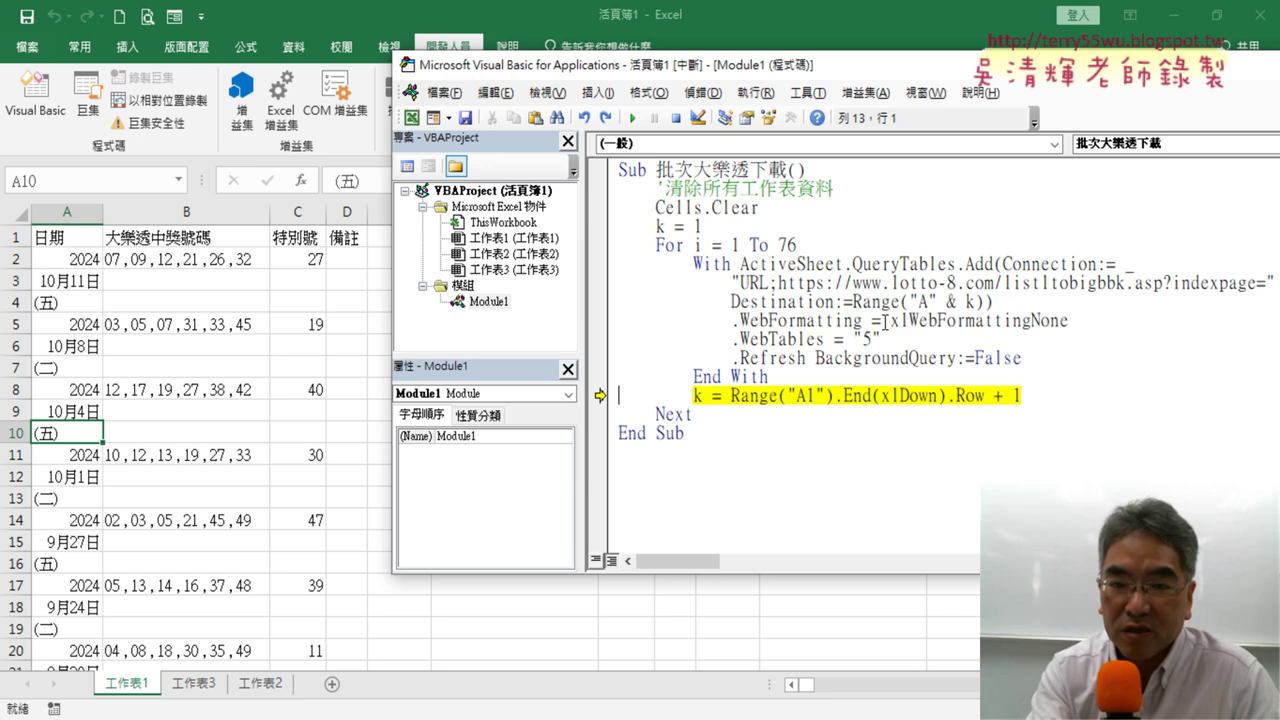
key(F8)
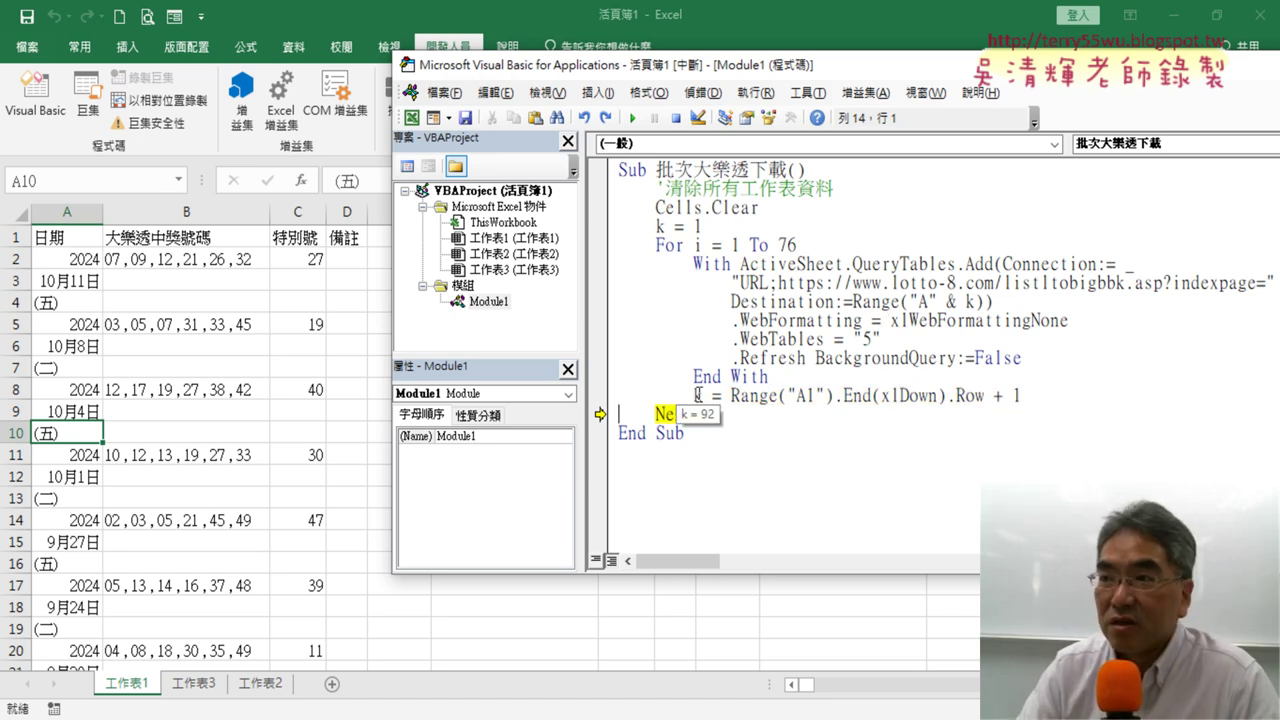
- Check the first table's last row on the sheet, then highlight the + 1 in the k formula
click(64, 237)
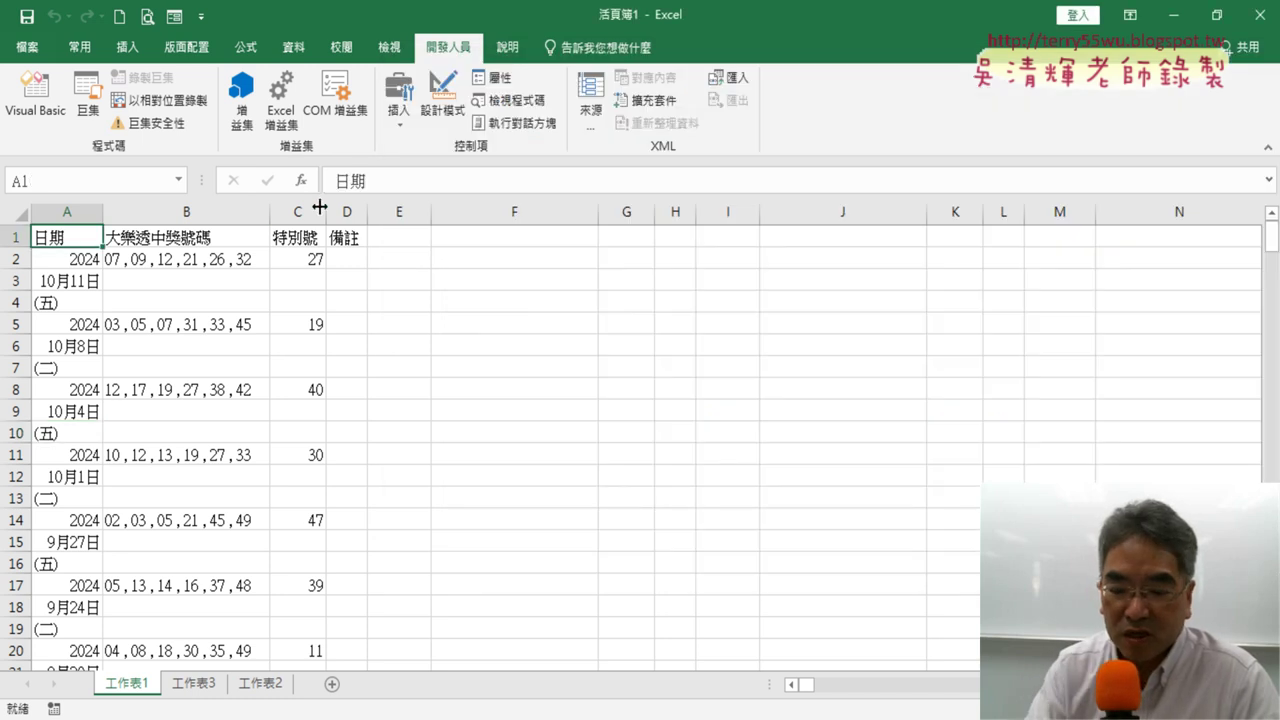
key(ctrl+Down)
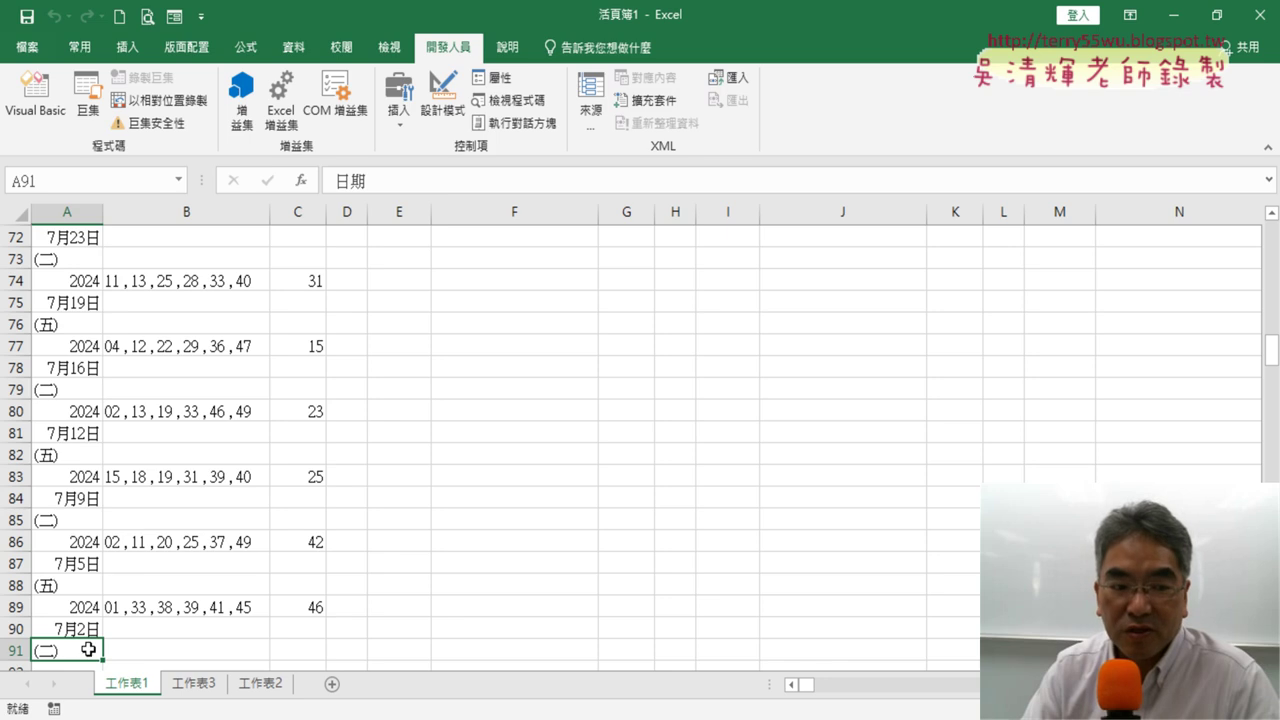
click(35, 98)
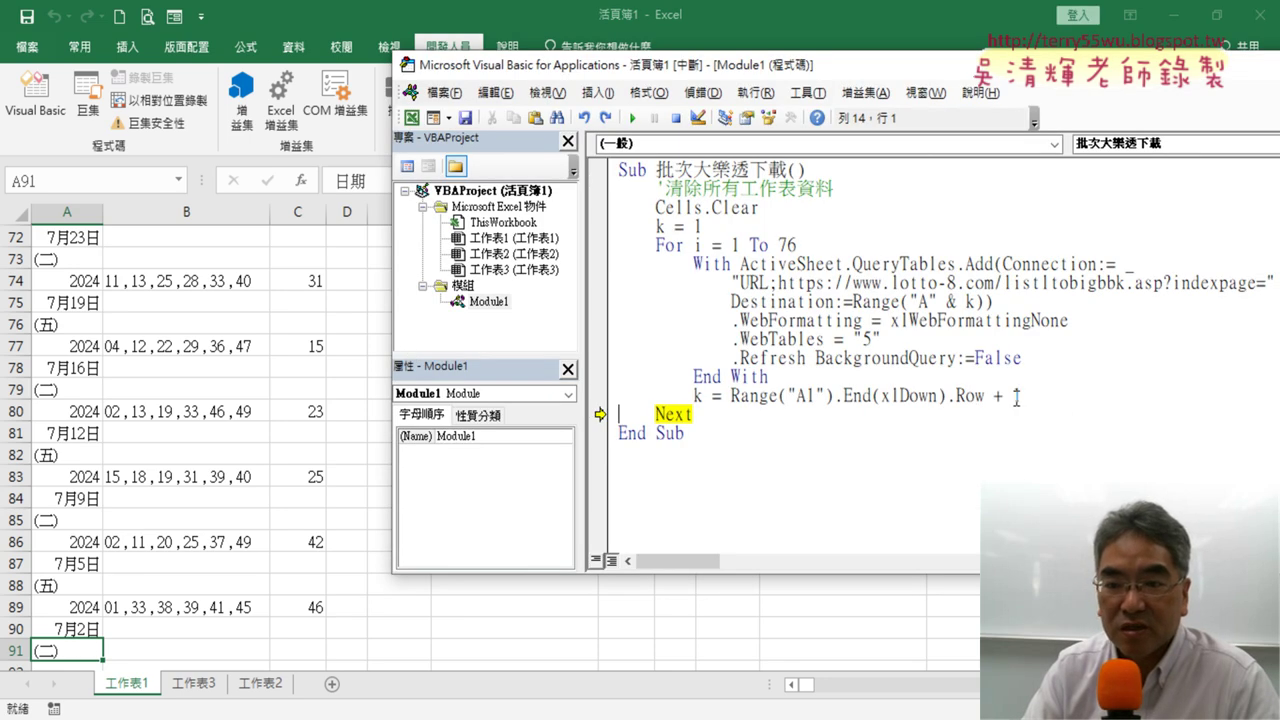
drag(1022, 397, 994, 397)
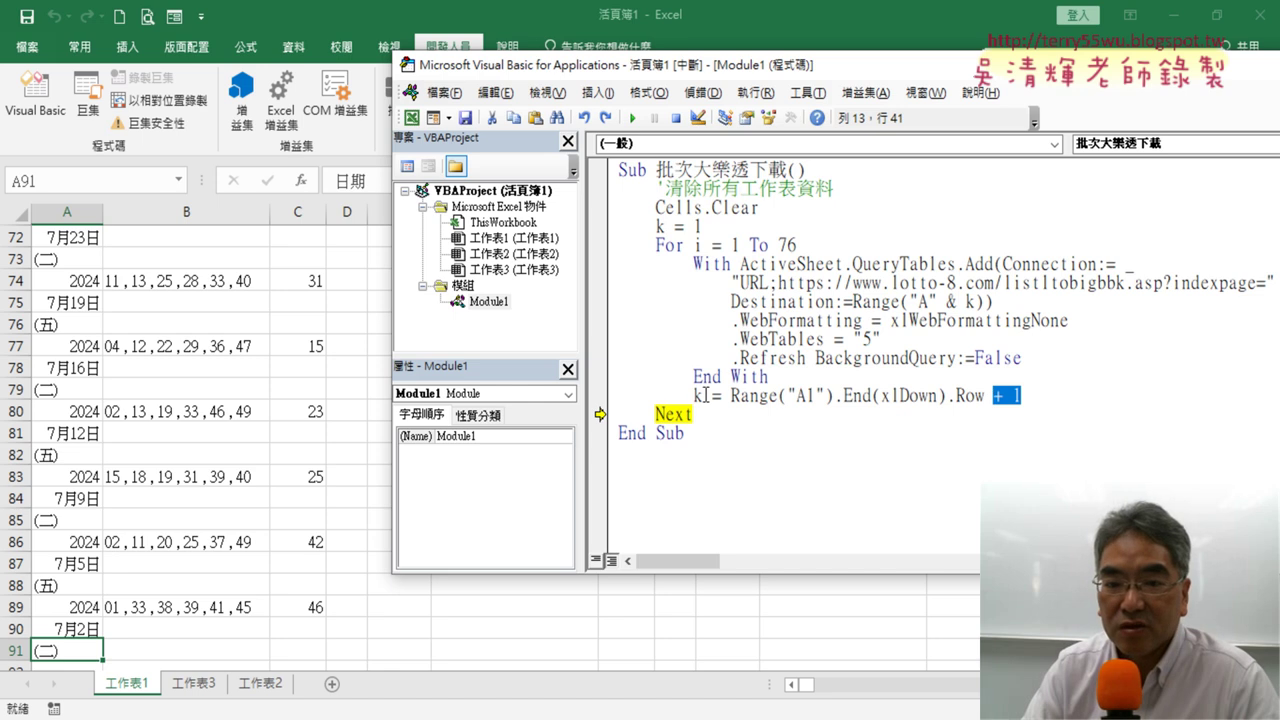
mouse_move(697, 396)
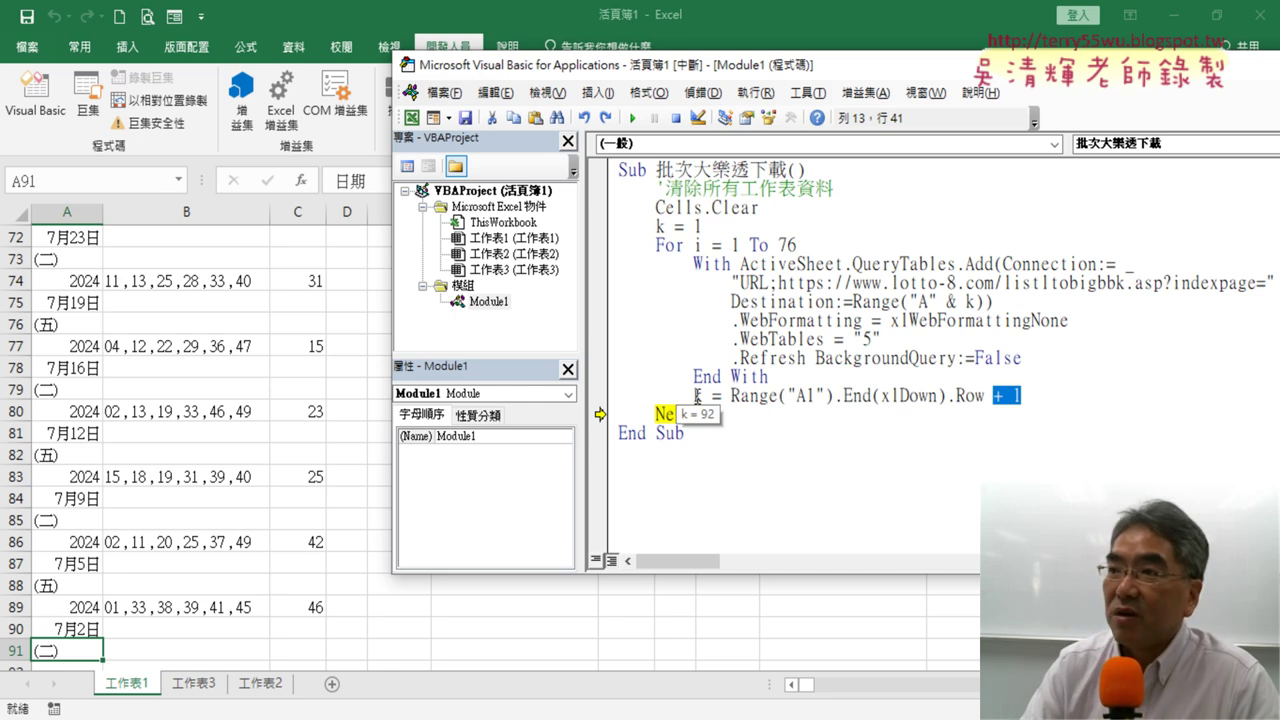
- Step the loop into its second pass, refreshing the query to download page 2
key(F8)
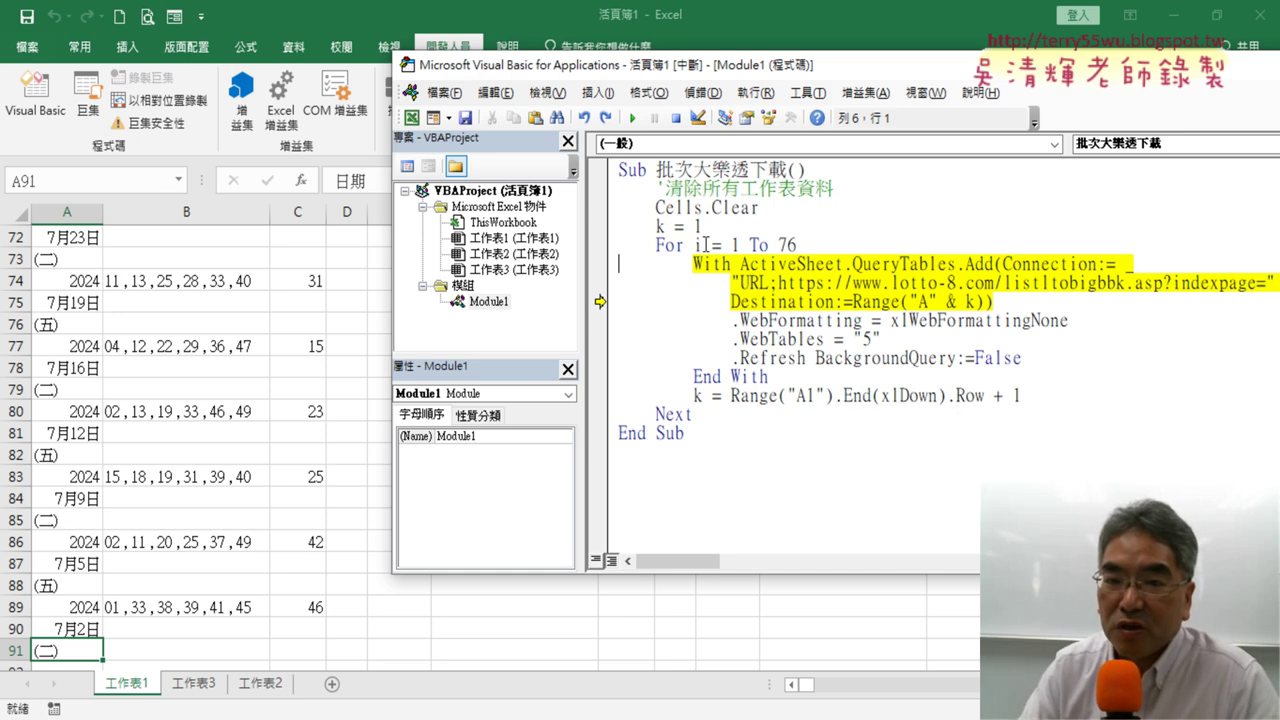
mouse_move(701, 245)
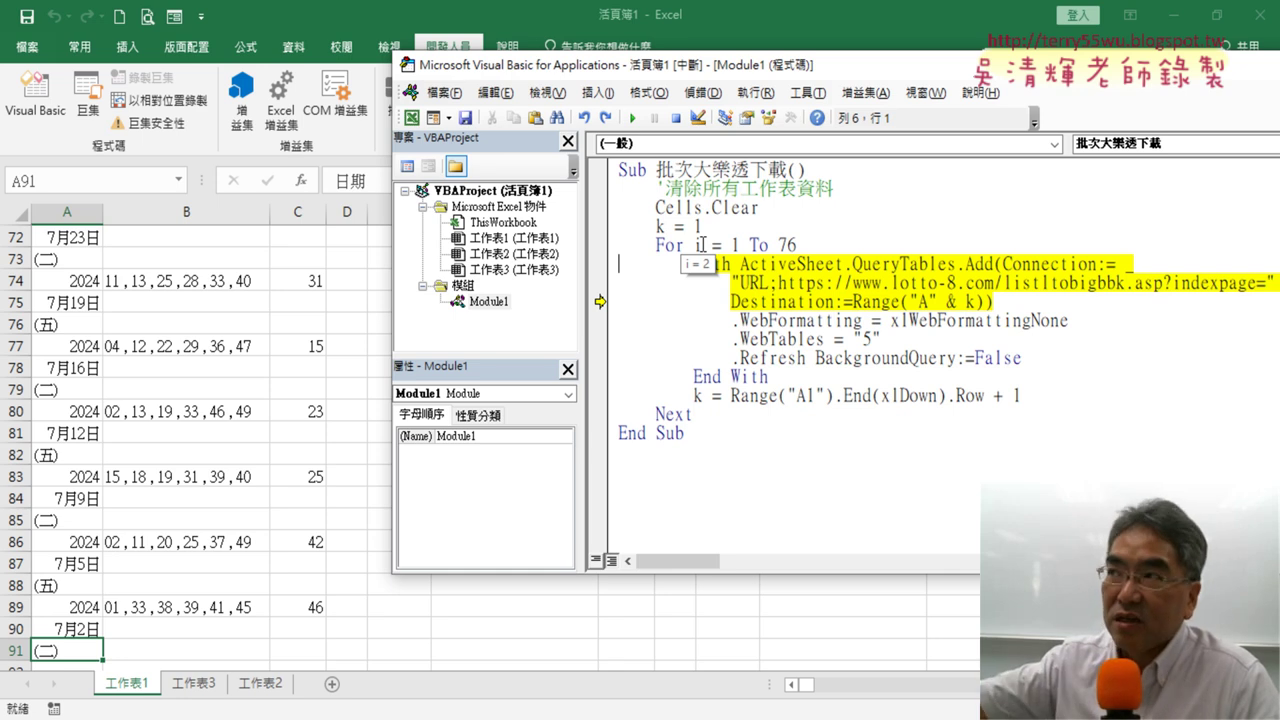
key(F8)
key(F8)
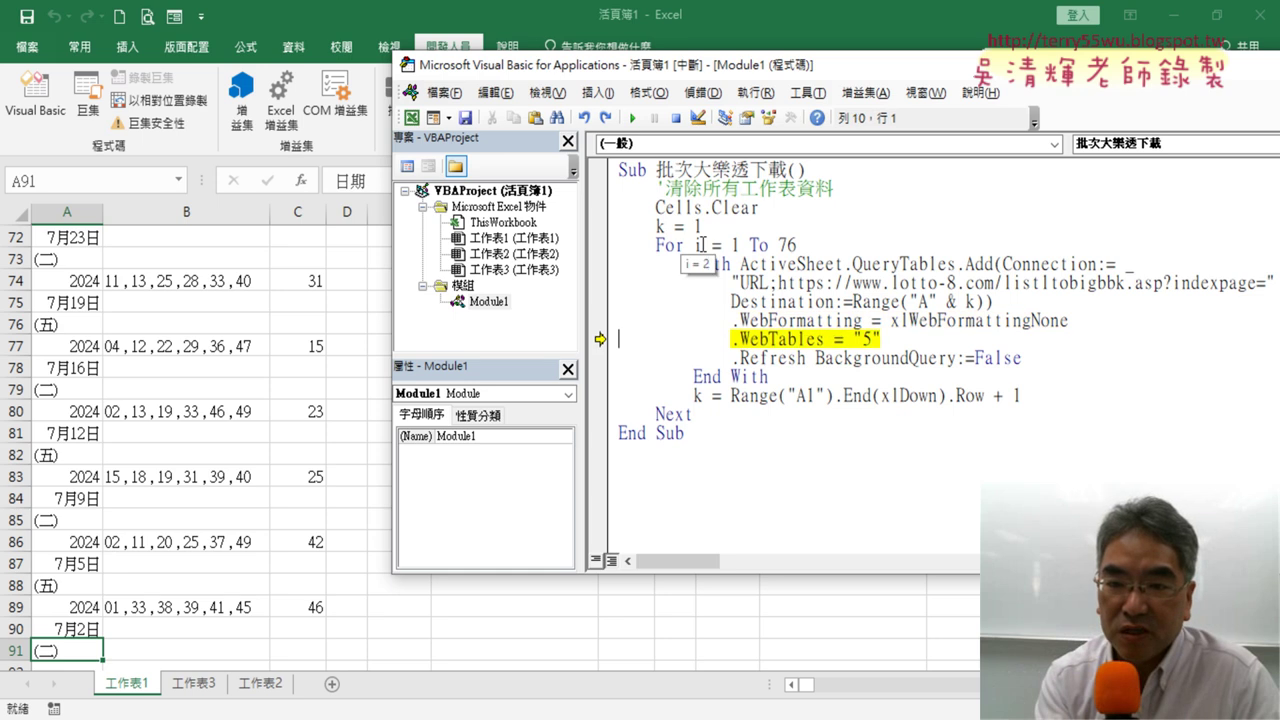
key(F8)
key(F8)
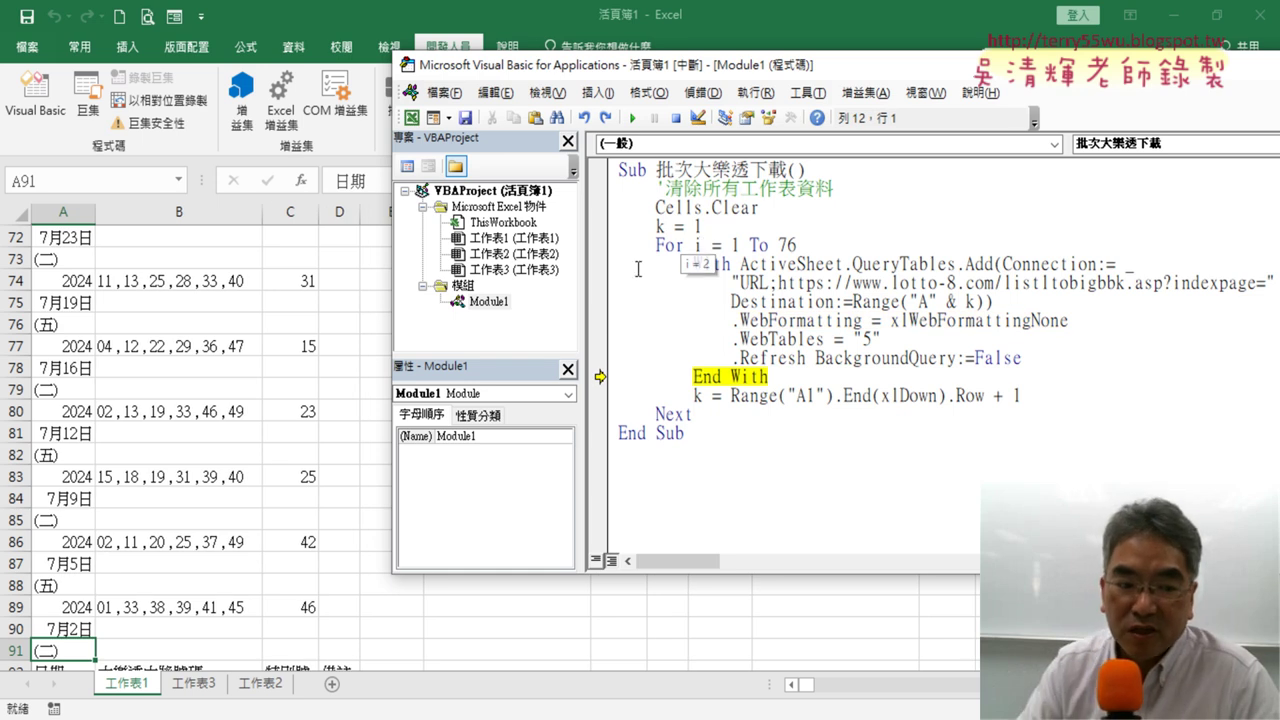
click(73, 654)
- Select A92 at the second table's header and step the macro through the k update to Next
scroll(75, 640, down, 2)
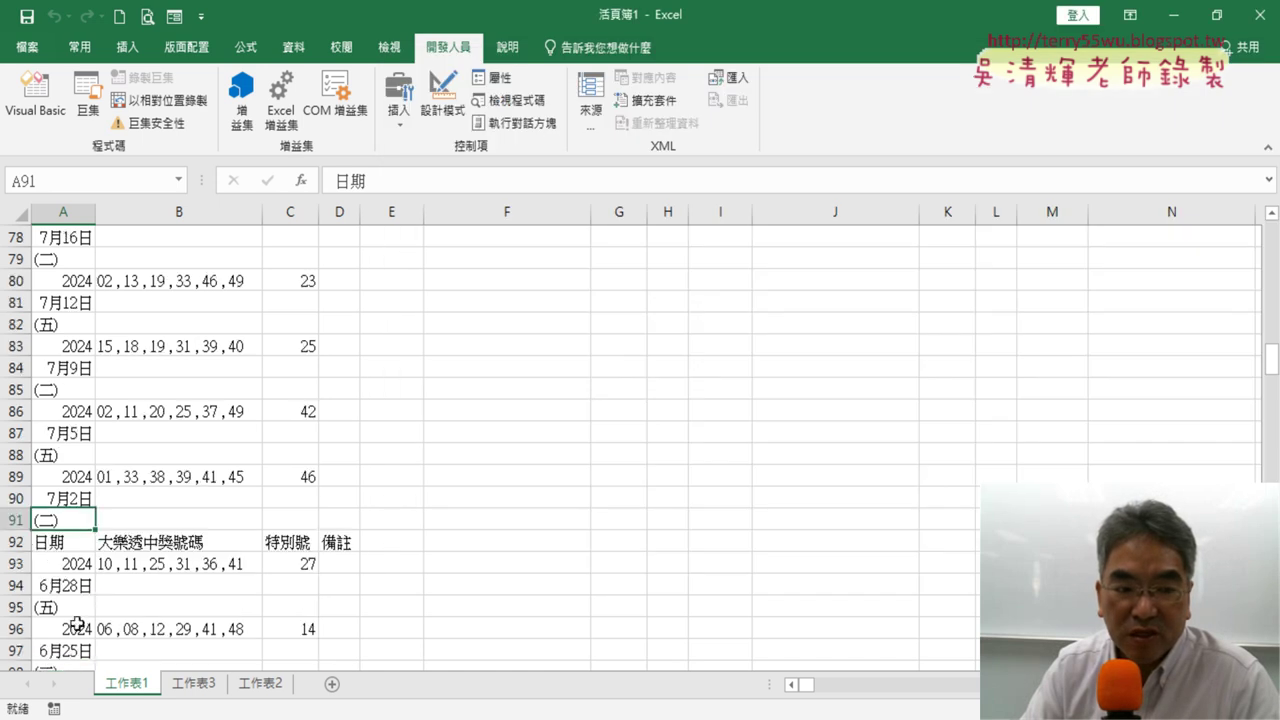
click(64, 543)
click(37, 72)
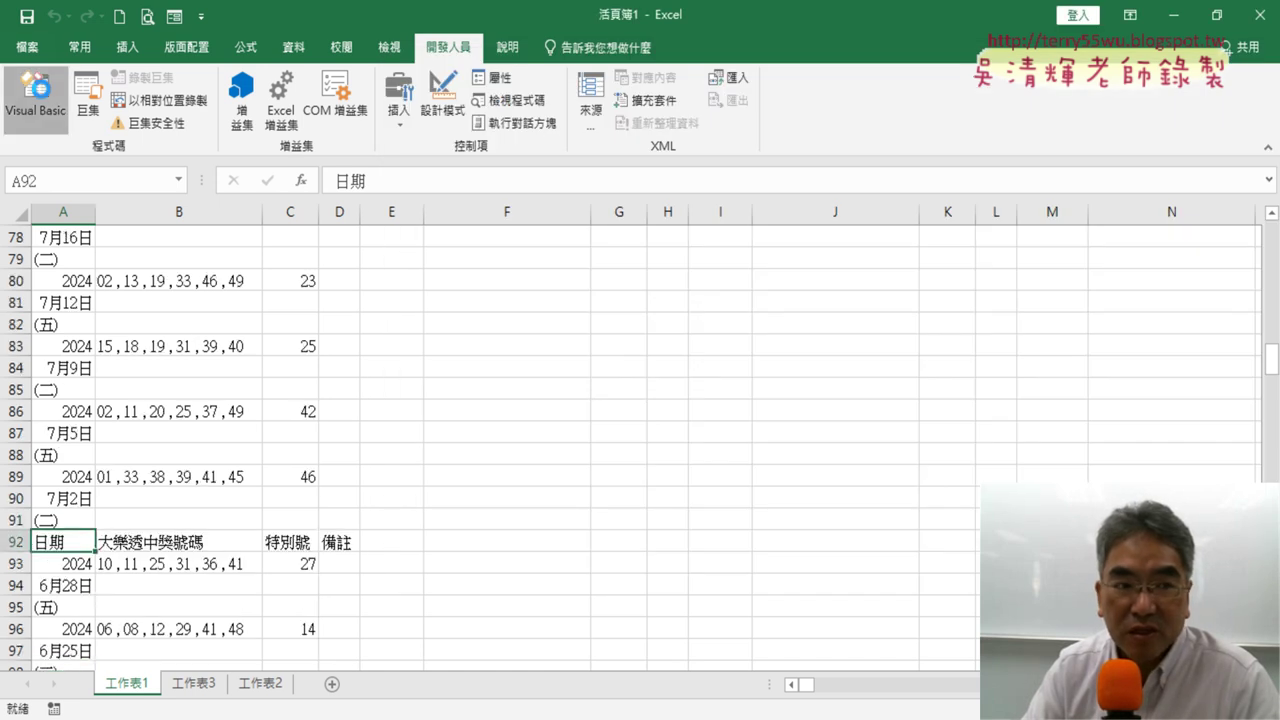
key(F8)
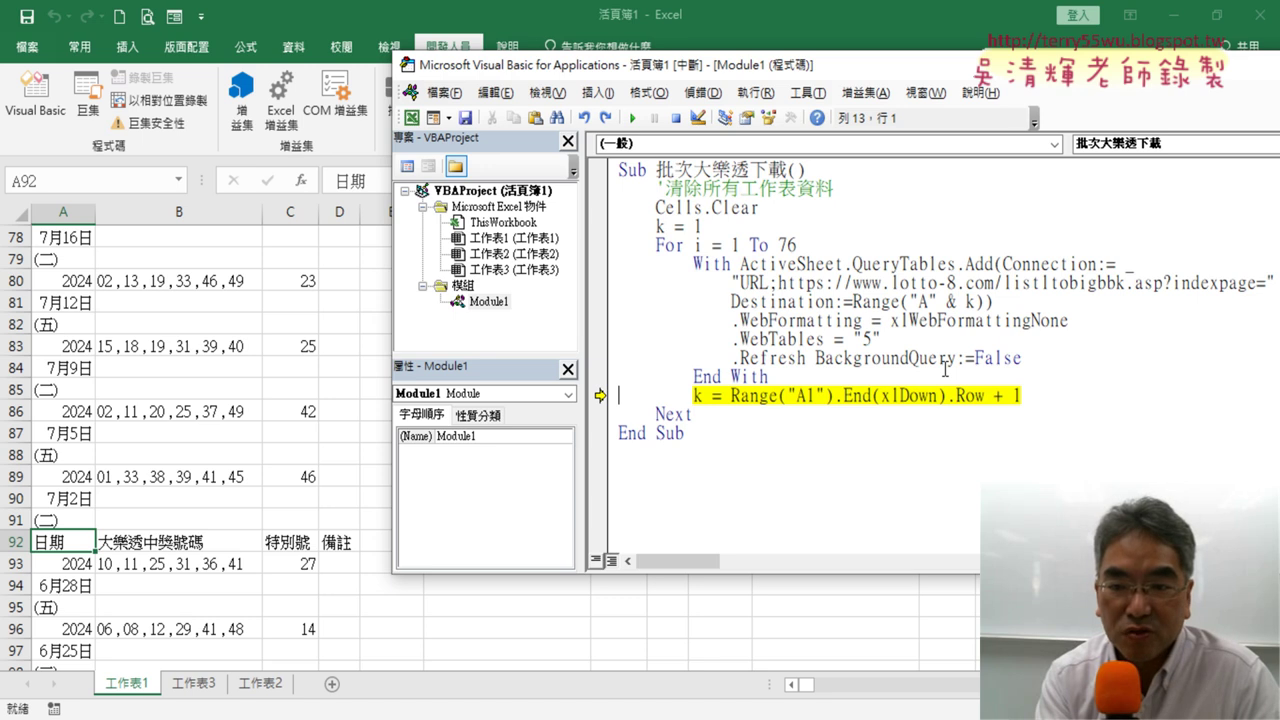
key(F8)
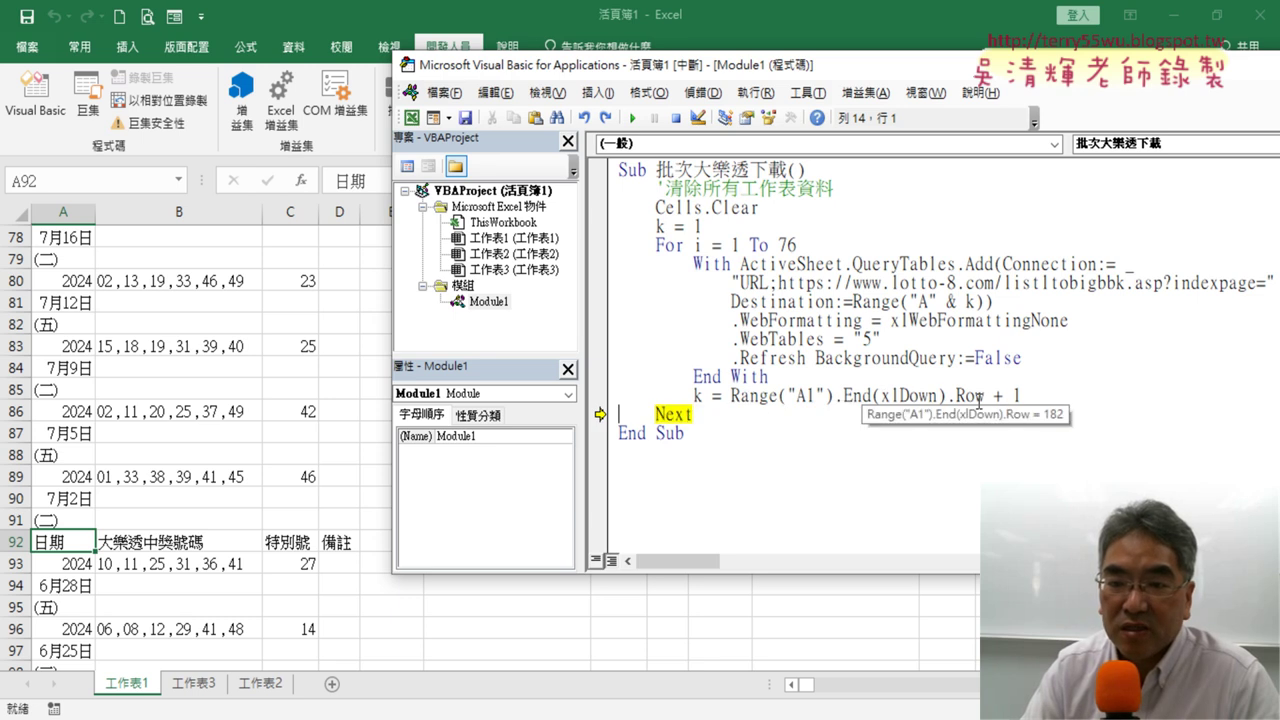
- Scroll the sheet to confirm page 2's data ends at row 182, then return to the code
click(82, 543)
scroll(143, 497, down, 20)
scroll(143, 497, down, 2)
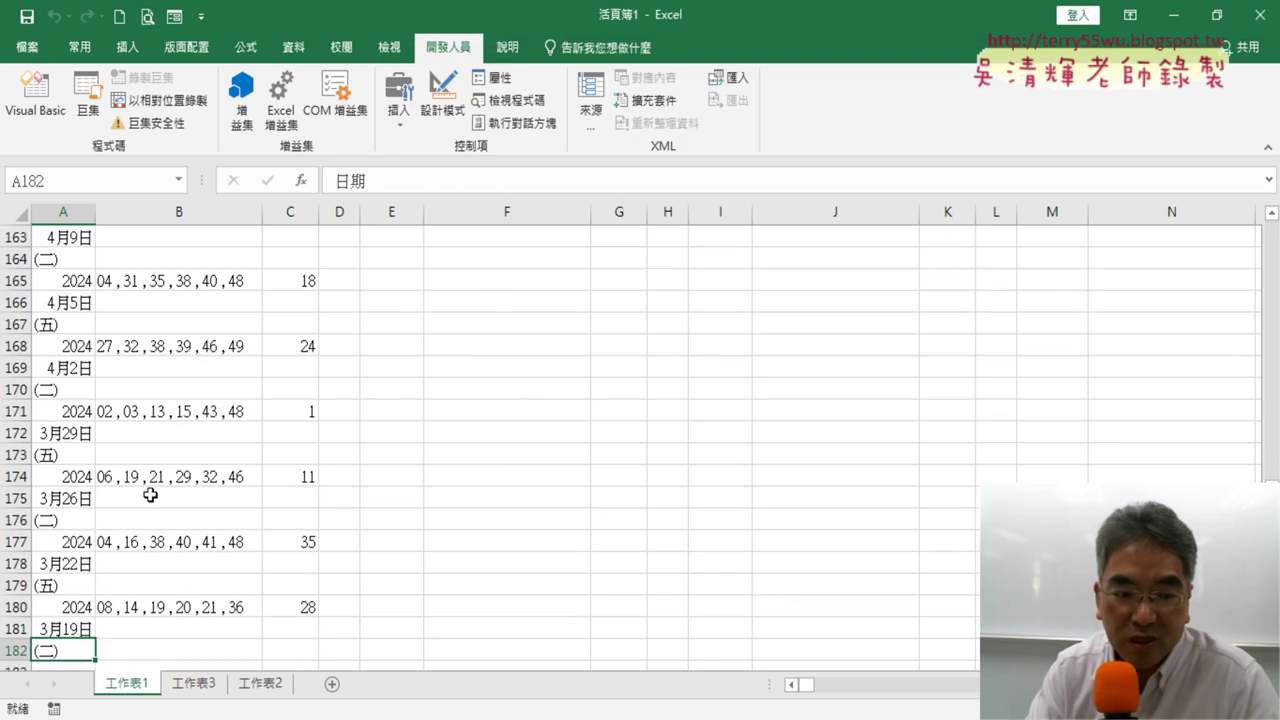
scroll(182, 437, down, 2)
scroll(182, 437, down, 1)
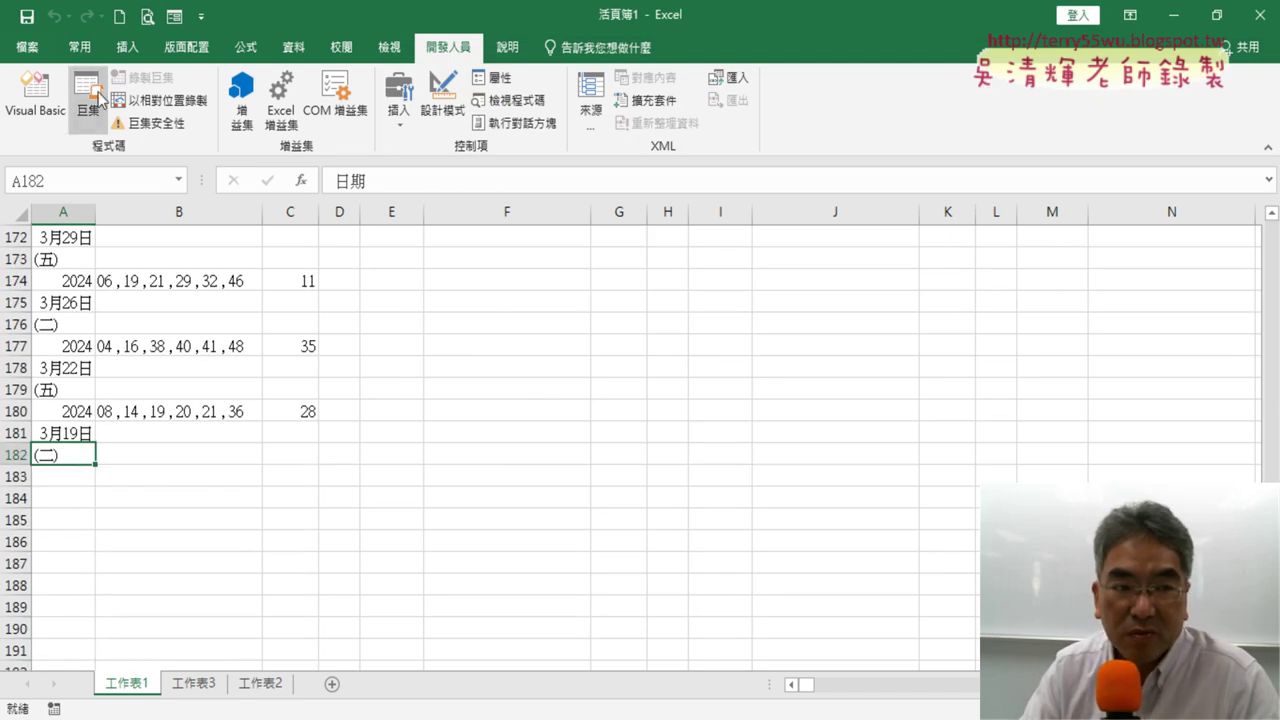
click(35, 95)
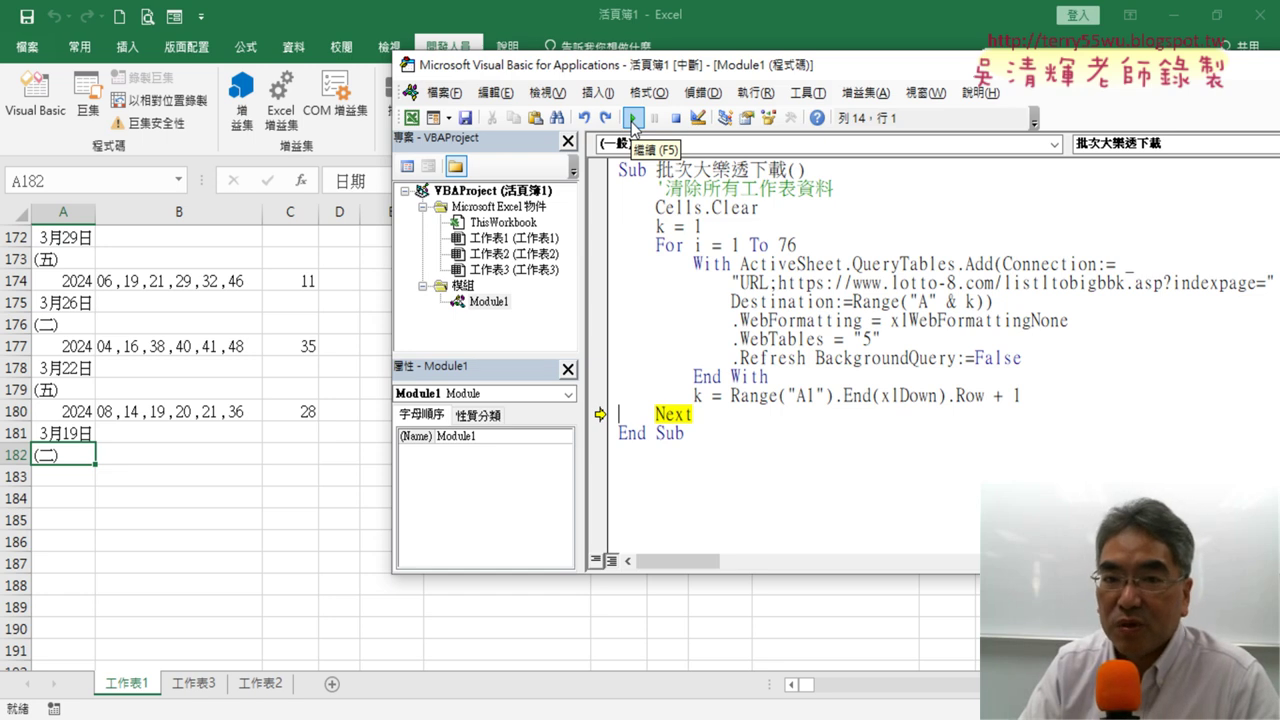
- Continue the macro to download the remaining pages, then scroll past row 324 to check the stacked results
click(633, 118)
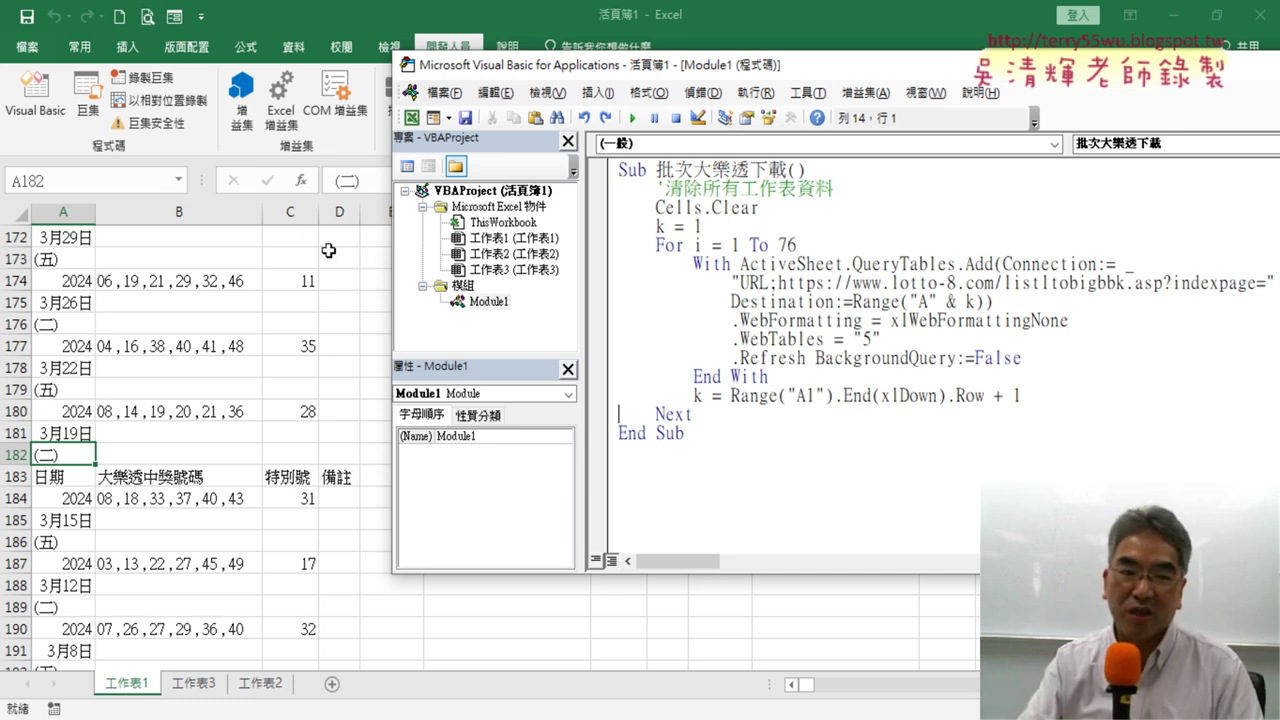
click(140, 369)
scroll(220, 390, down, 1)
scroll(231, 410, down, 4)
scroll(230, 410, down, 3)
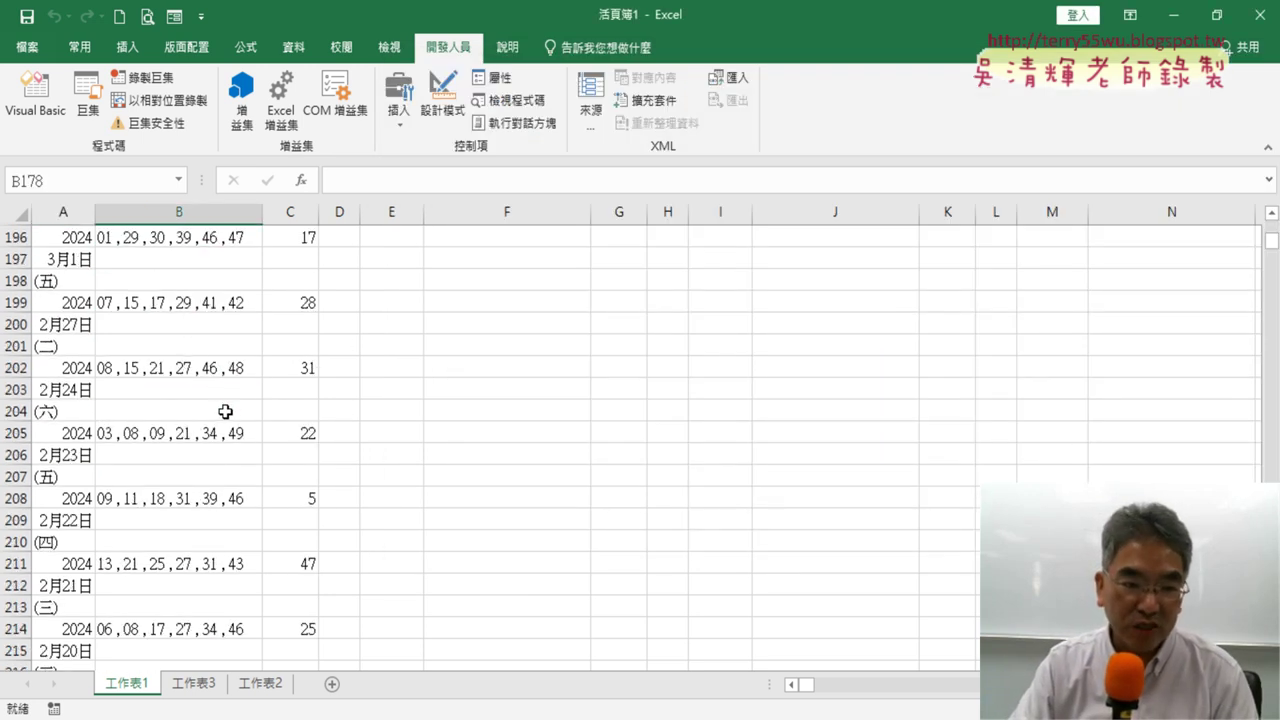
scroll(228, 410, down, 6)
scroll(226, 411, down, 5)
scroll(226, 411, down, 8)
scroll(226, 411, down, 7)
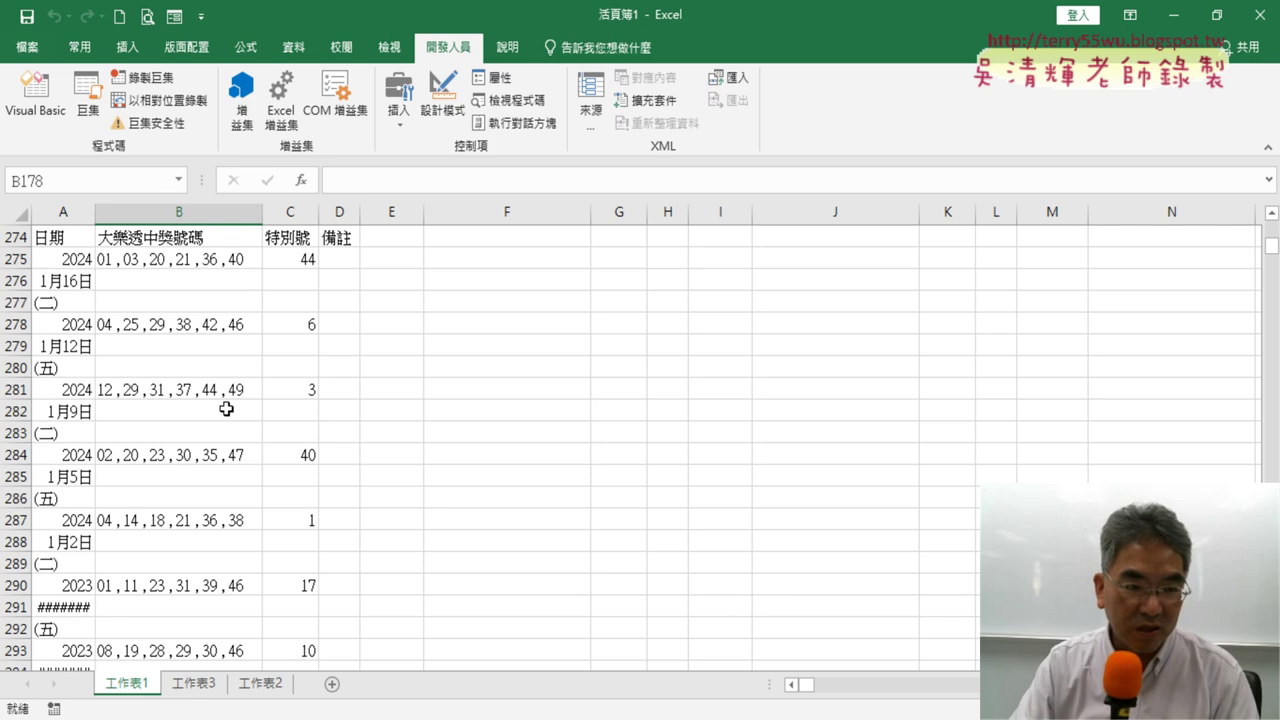
scroll(227, 411, down, 4)
scroll(228, 410, down, 10)
scroll(228, 410, down, 1)
scroll(177, 423, up, 1)
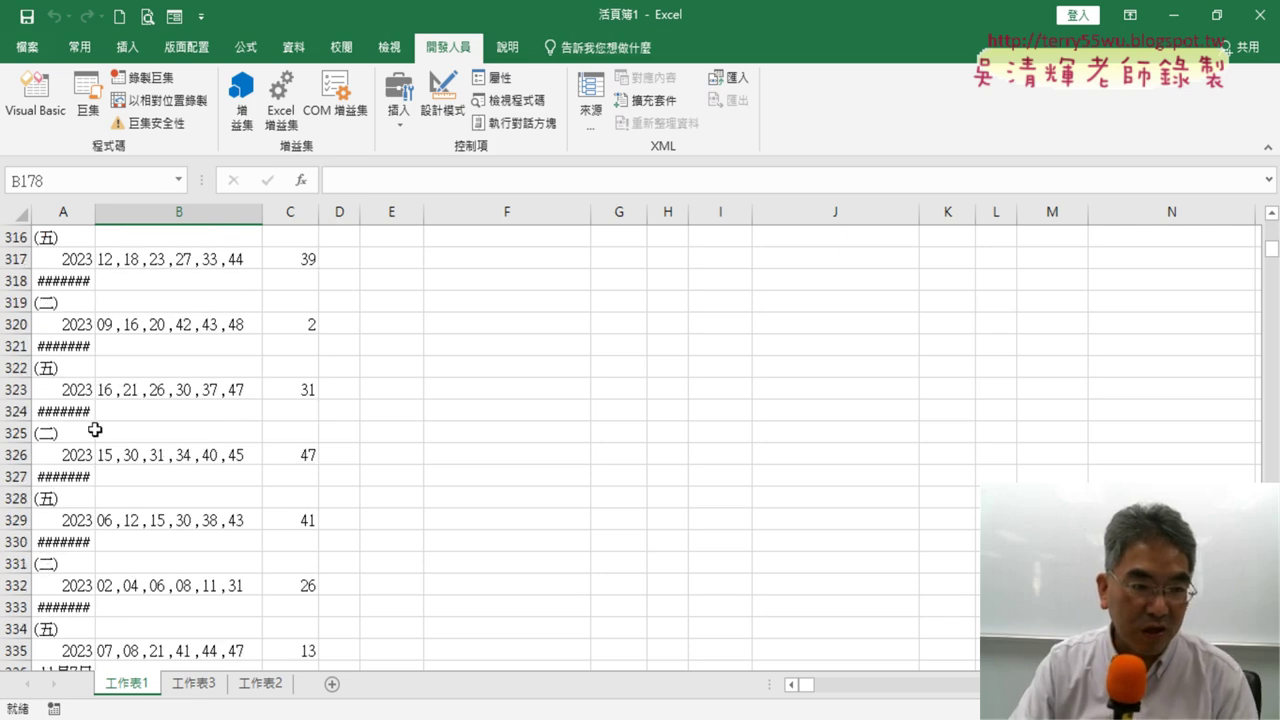
click(63, 411)
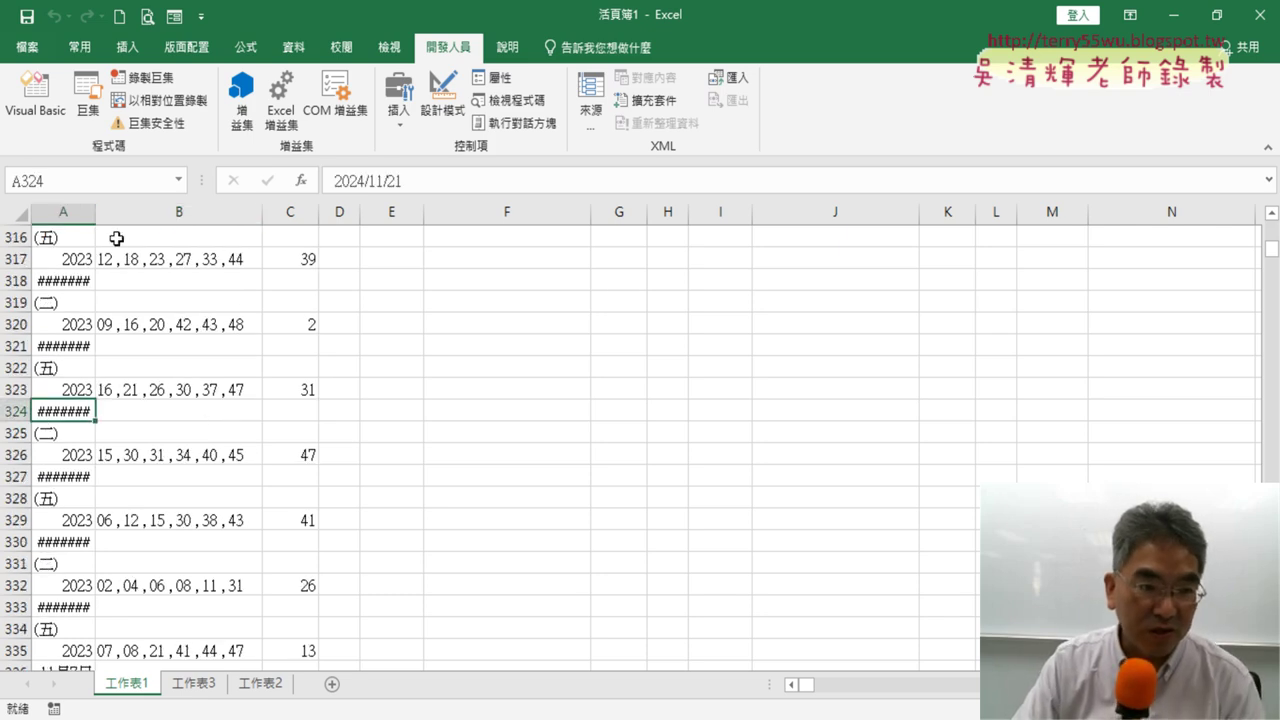
- Widen column A so the dates display, then scroll through the stacked lottery data
drag(96, 209, 133, 207)
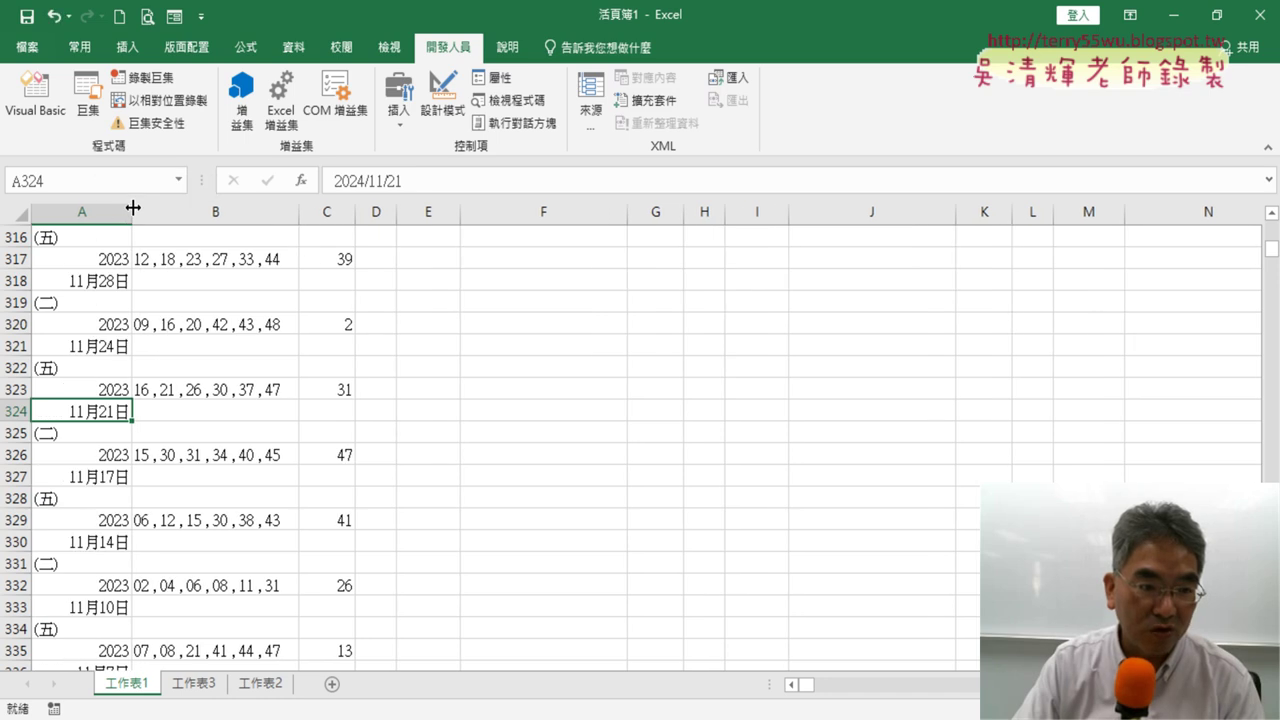
scroll(249, 369, down, 4)
scroll(249, 369, down, 4)
scroll(249, 369, down, 9)
scroll(245, 376, up, 5)
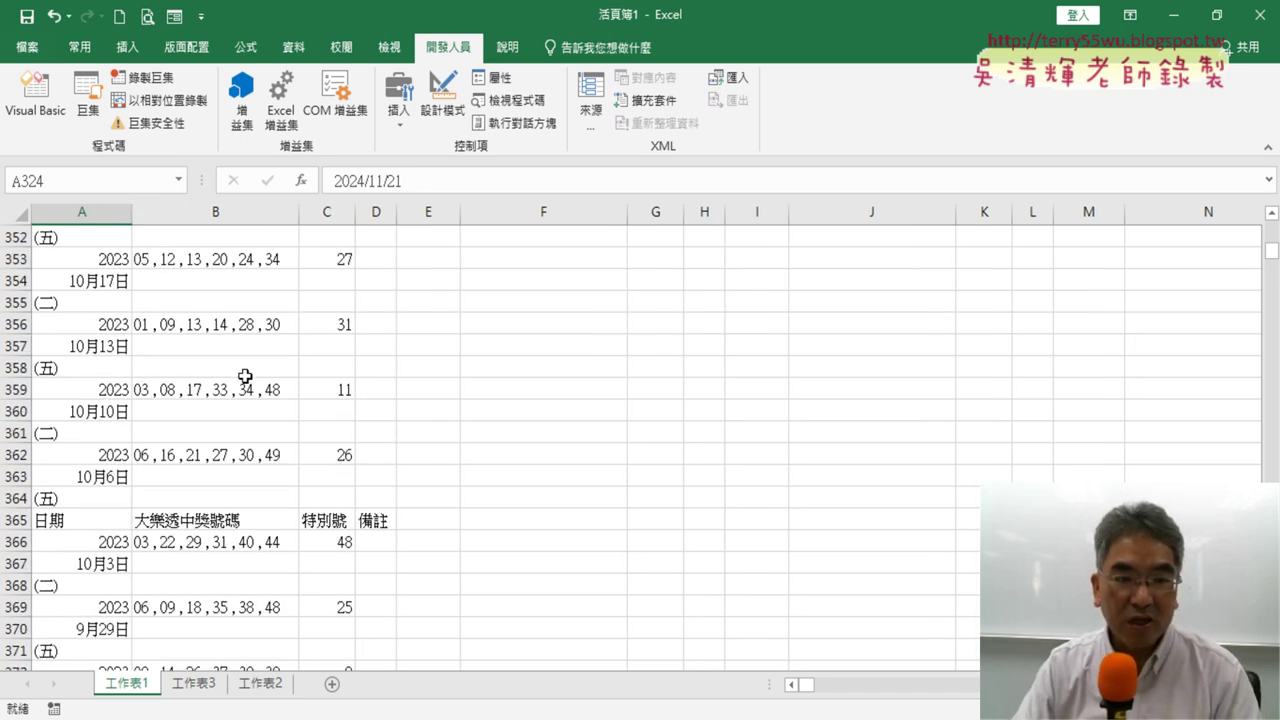
scroll(245, 376, up, 8)
scroll(251, 380, up, 5)
scroll(786, 466, up, 3)
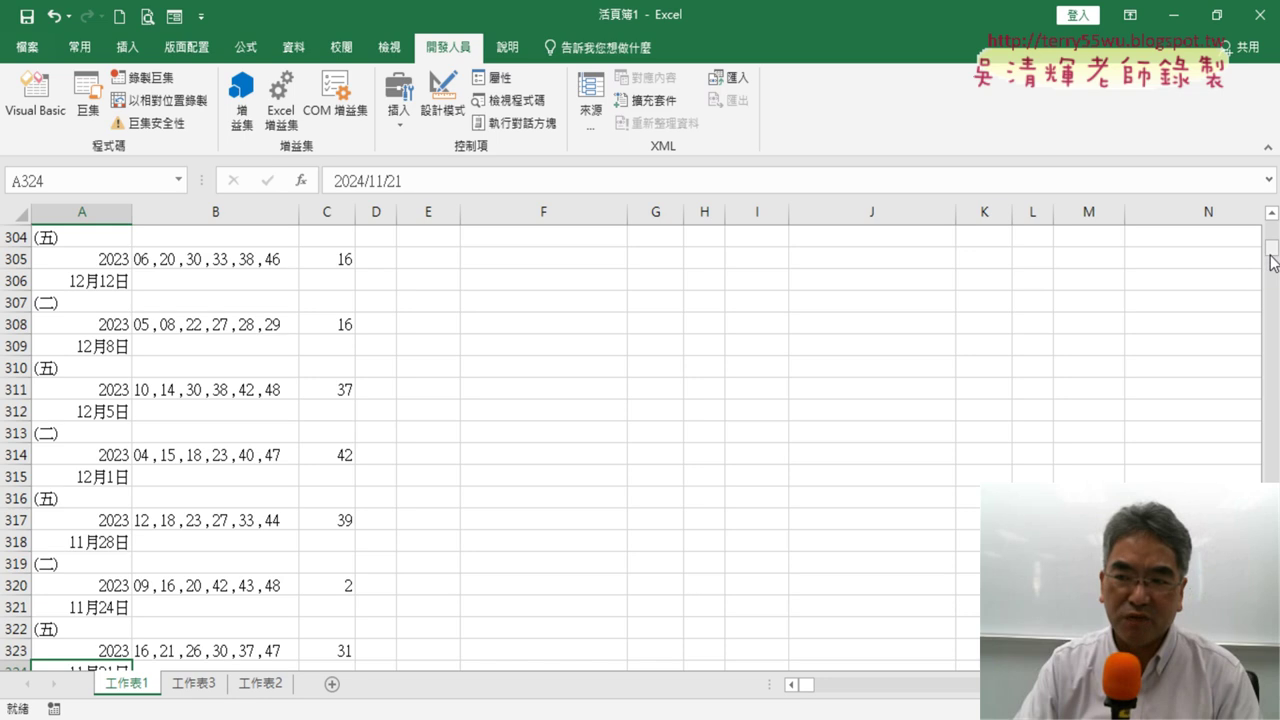
drag(1273, 262, 1273, 232)
scroll(274, 491, down, 4)
scroll(275, 503, down, 7)
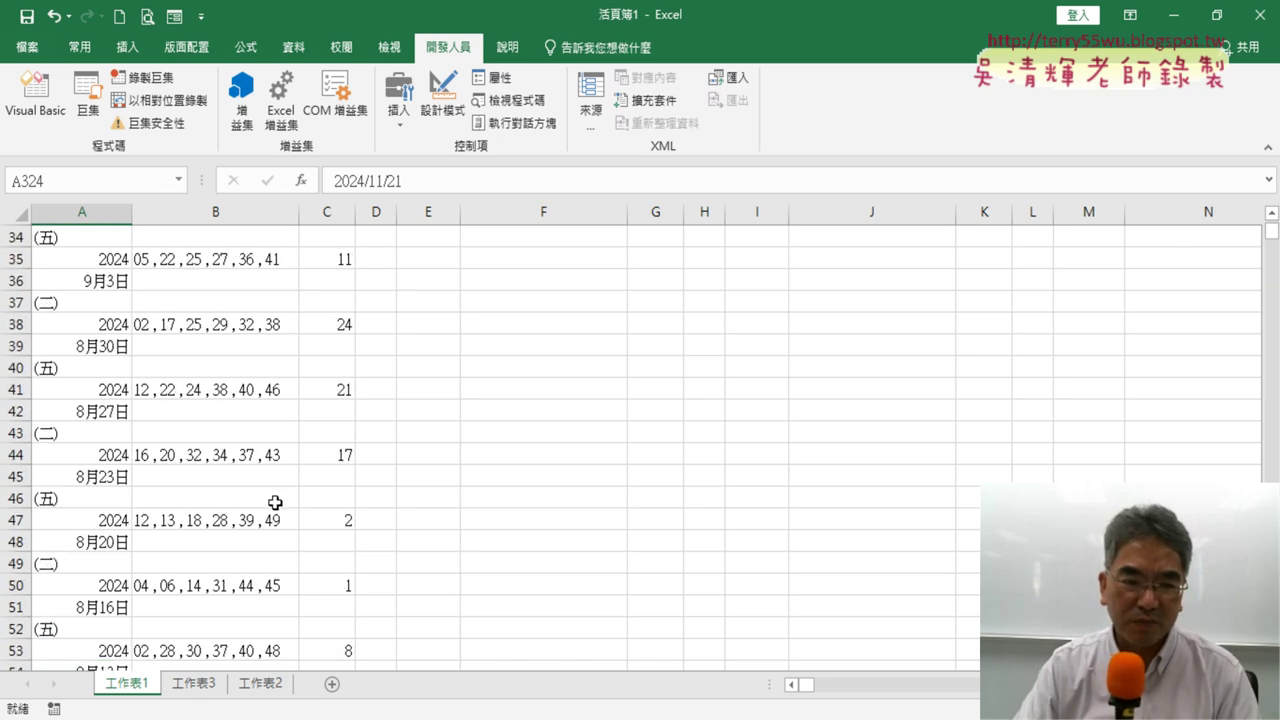
scroll(275, 503, down, 8)
scroll(277, 500, down, 4)
scroll(280, 500, down, 6)
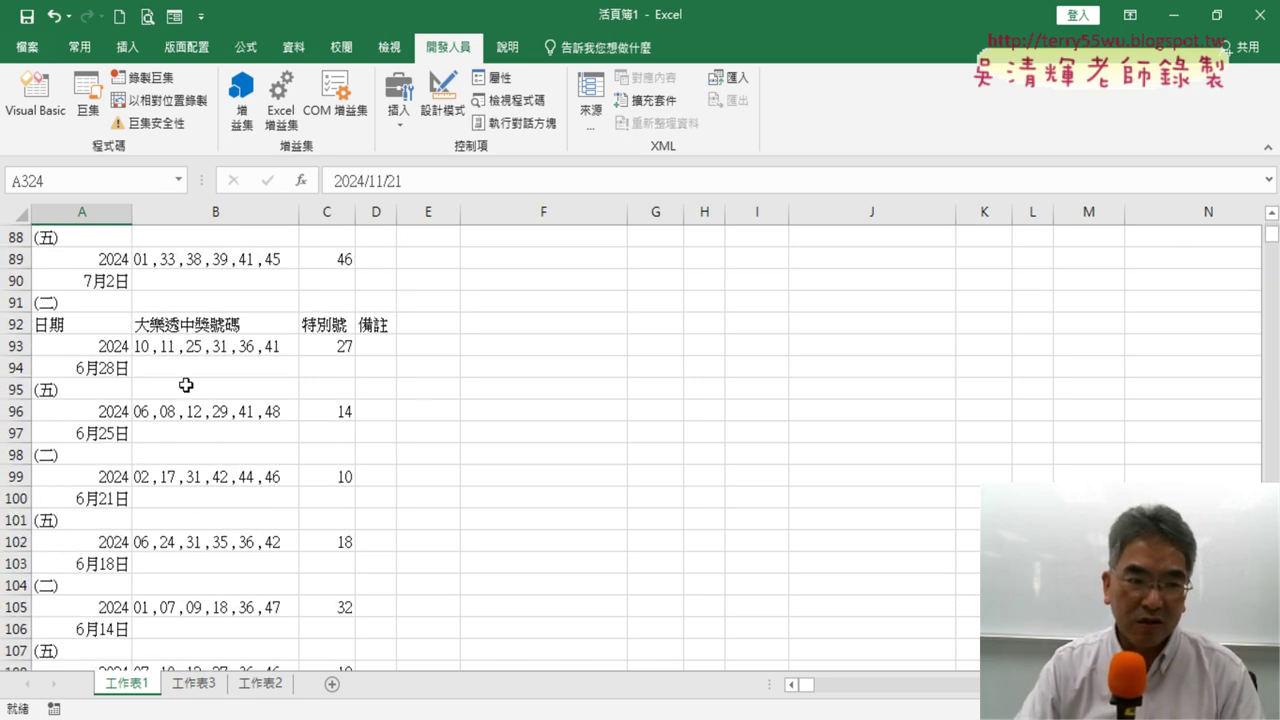
- Select header row 92 and cell B2, then bring the VBA macro code back up
click(16, 324)
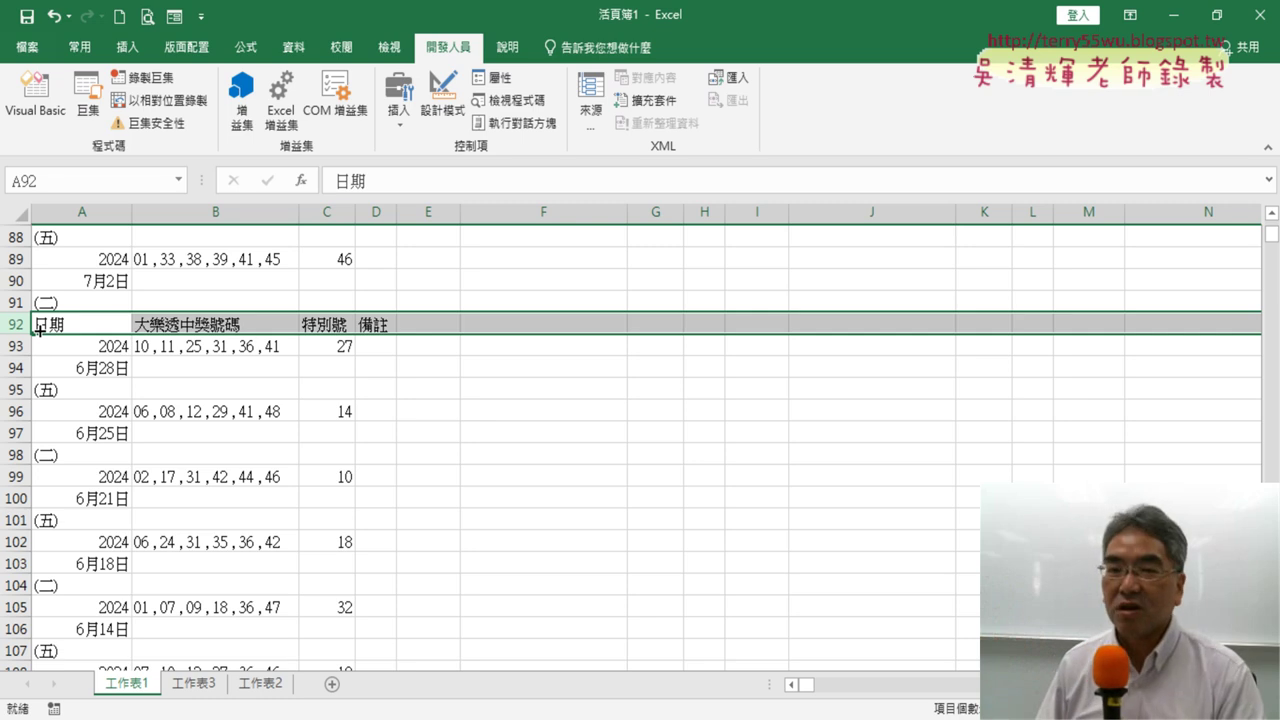
drag(1274, 240, 1274, 222)
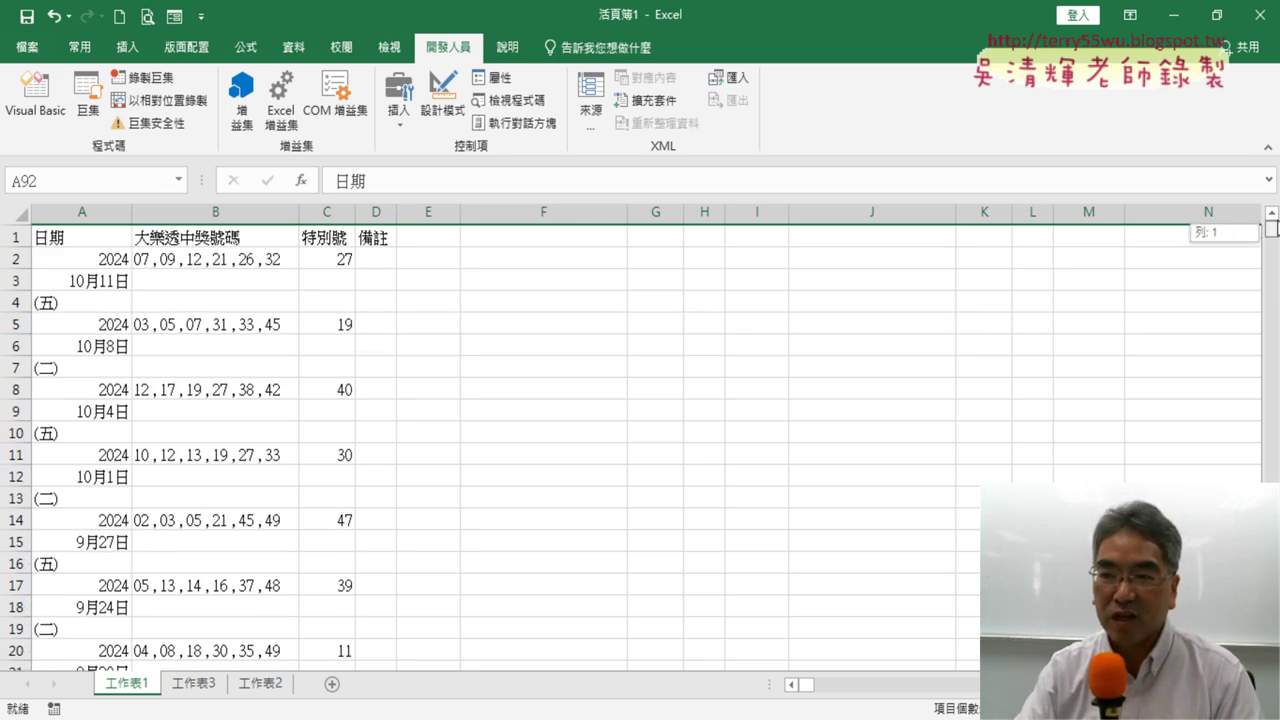
click(274, 265)
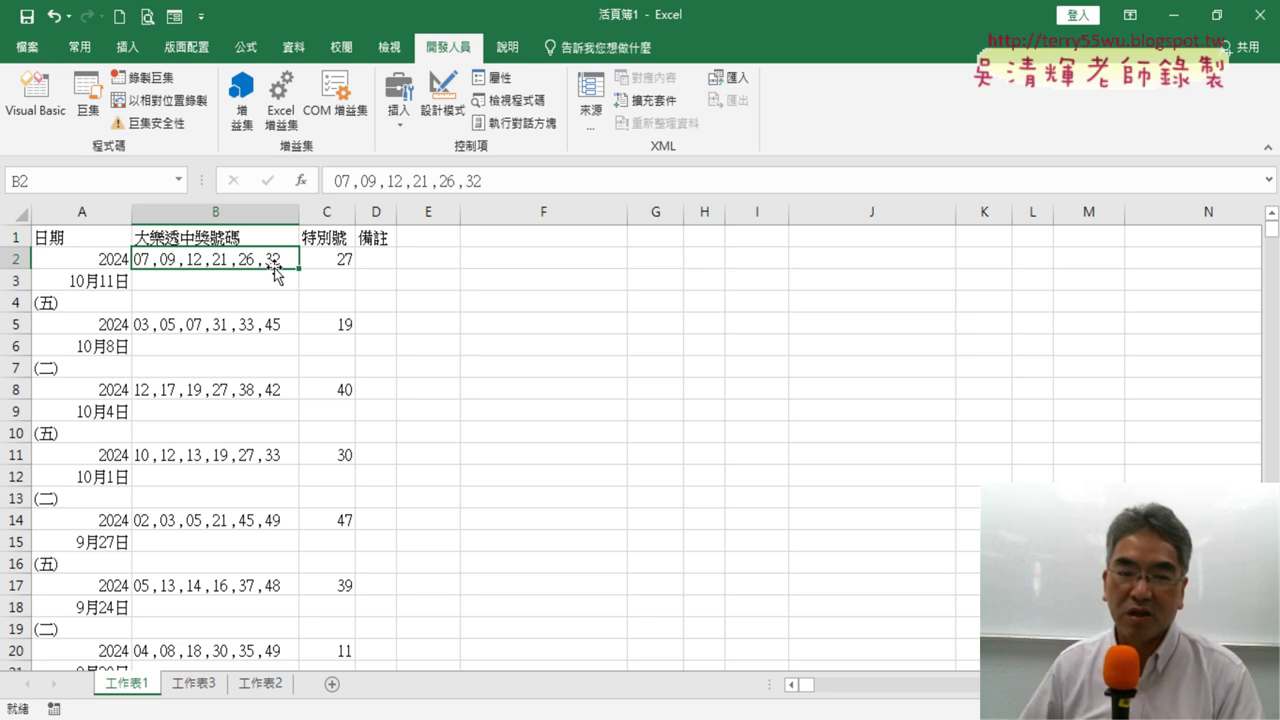
click(36, 100)
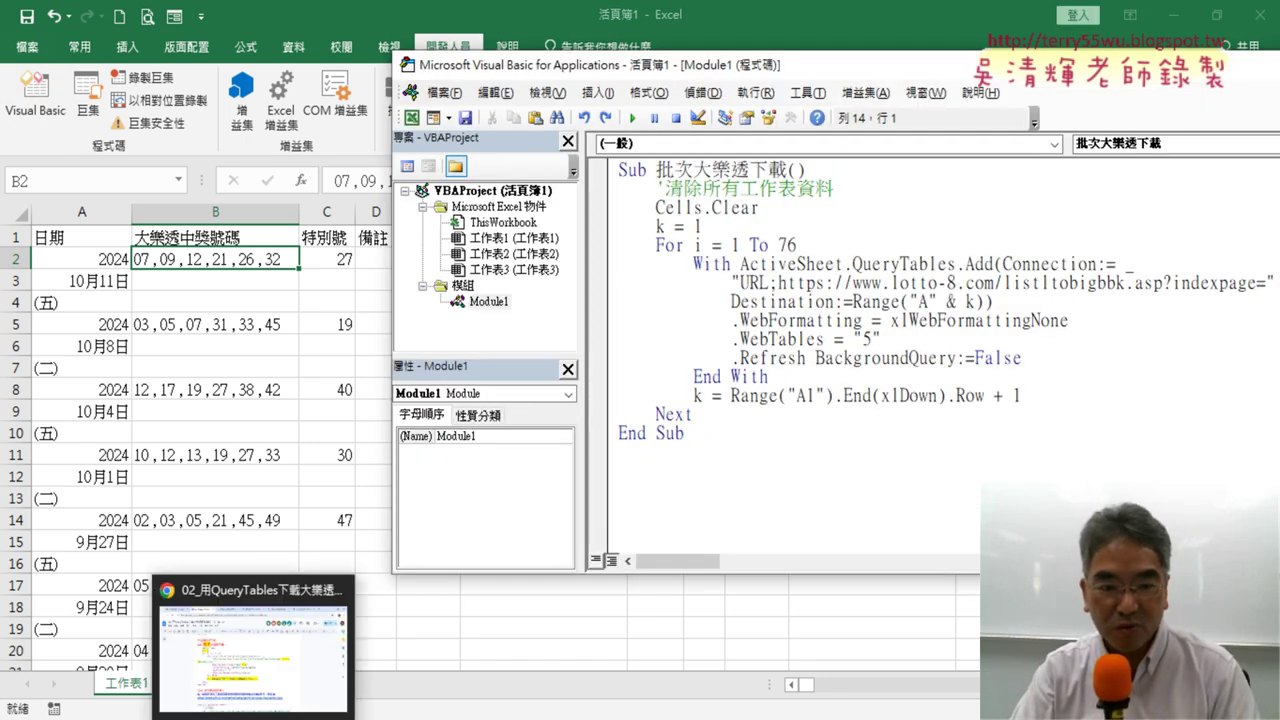
- Switch to the Google Docs notes and mark the k = 1 line, the & k destination and the + 1 update
click(255, 650)
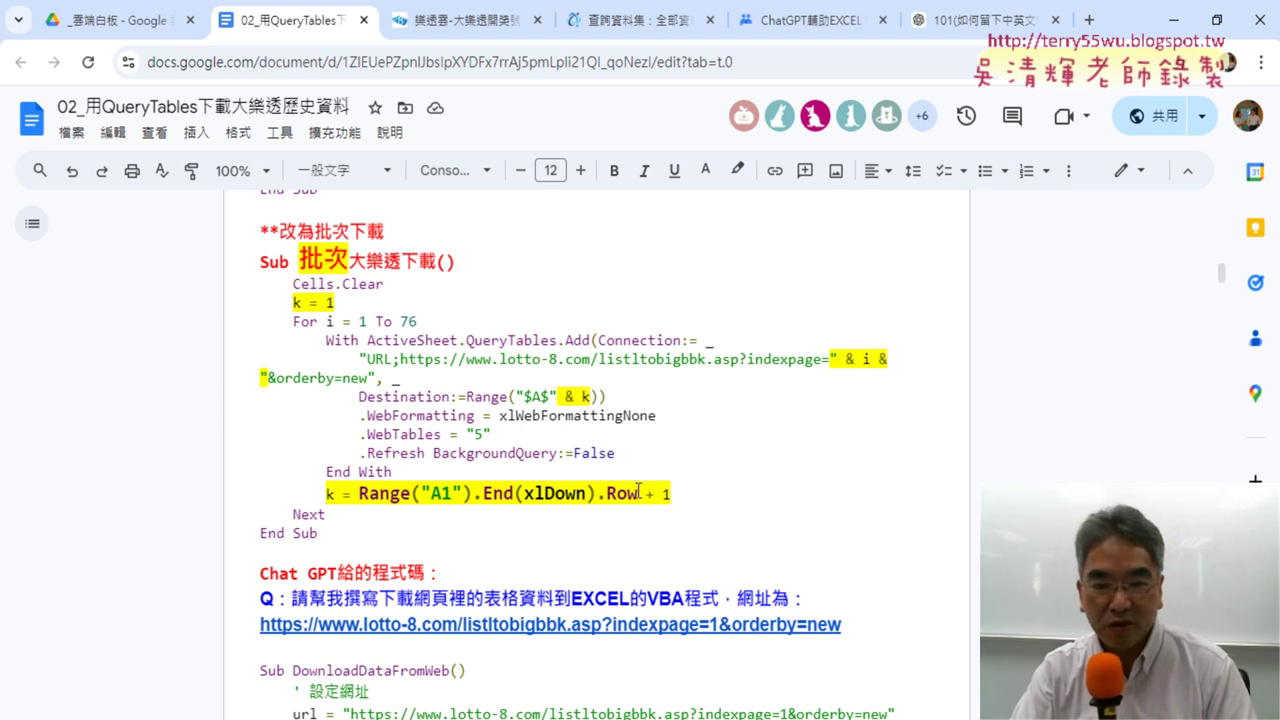
drag(338, 303, 288, 305)
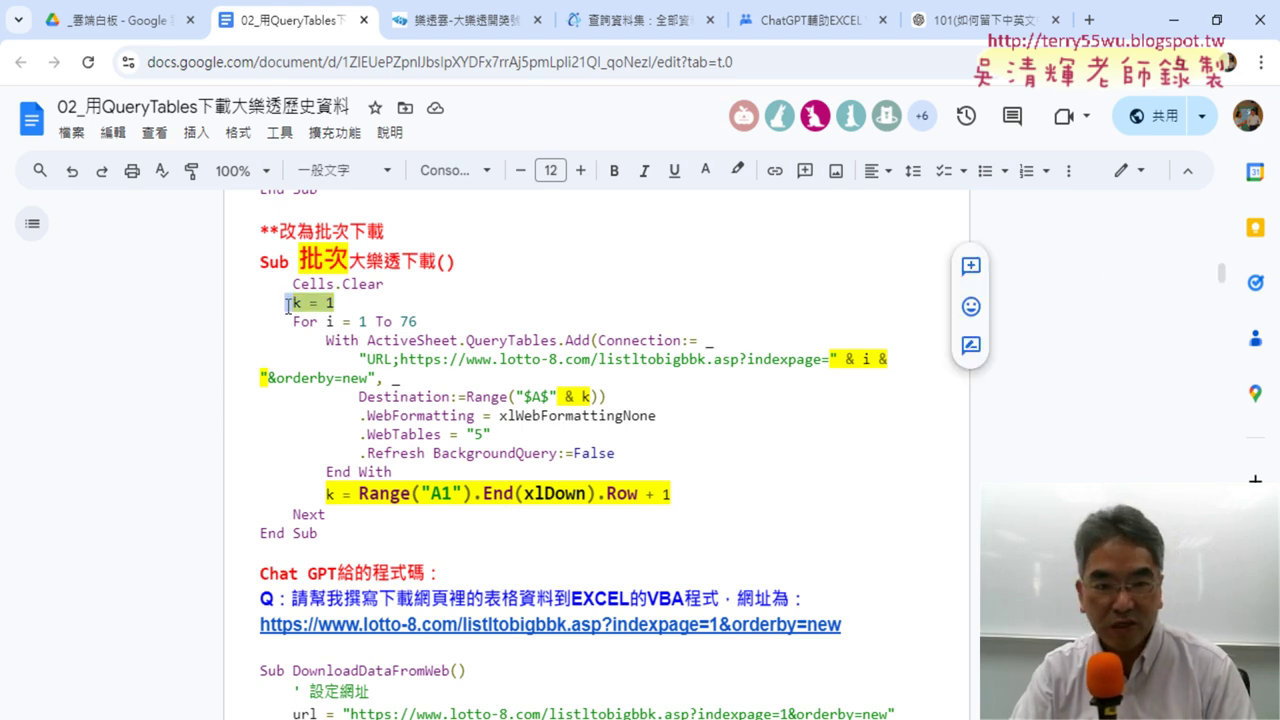
click(590, 396)
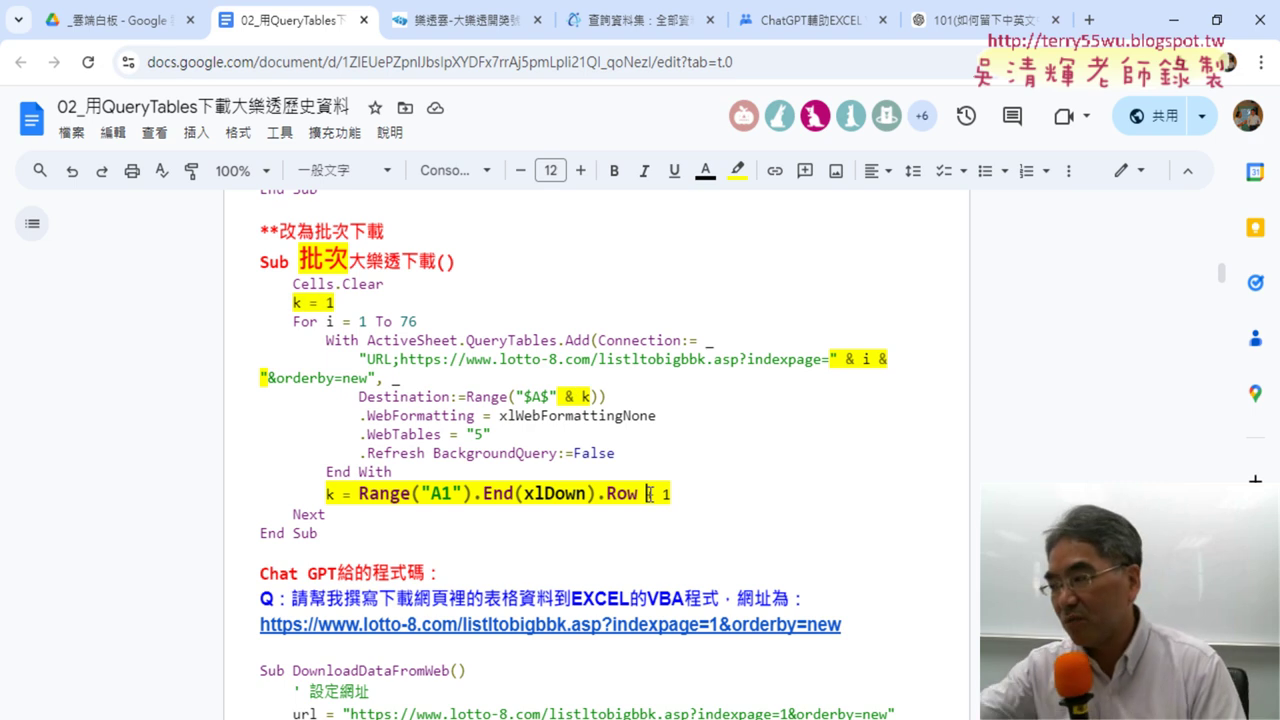
click(648, 494)
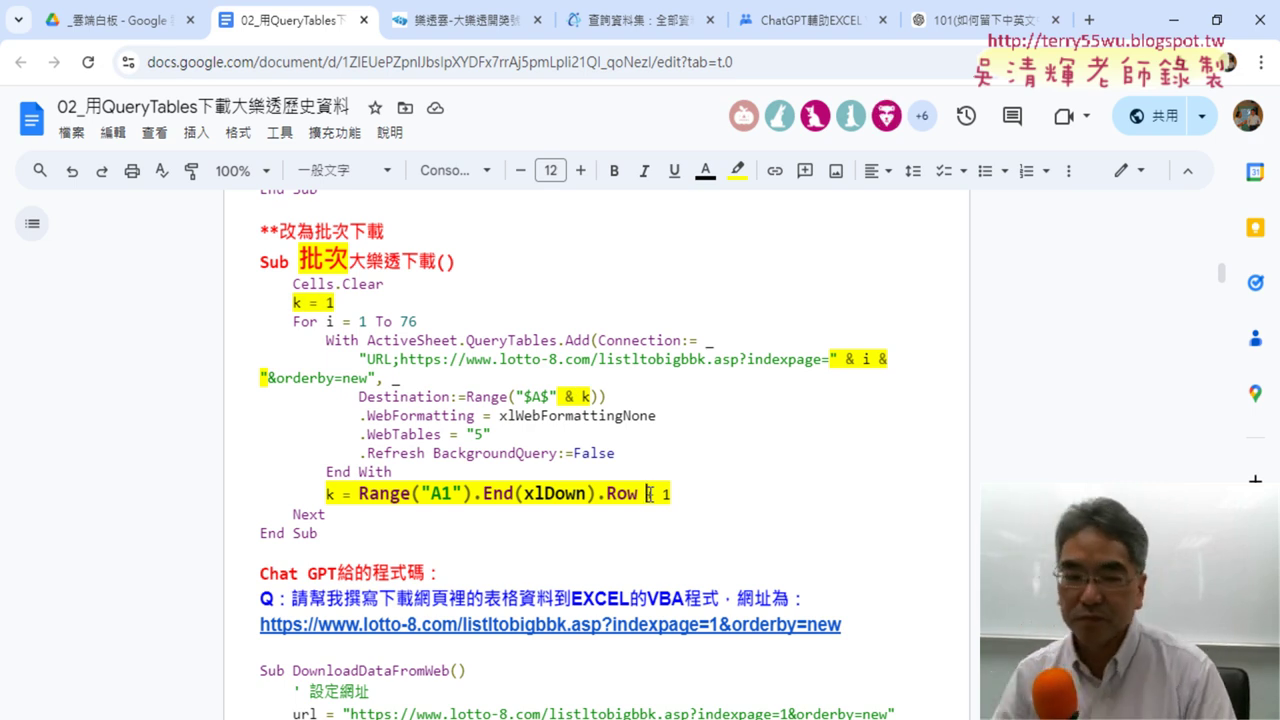